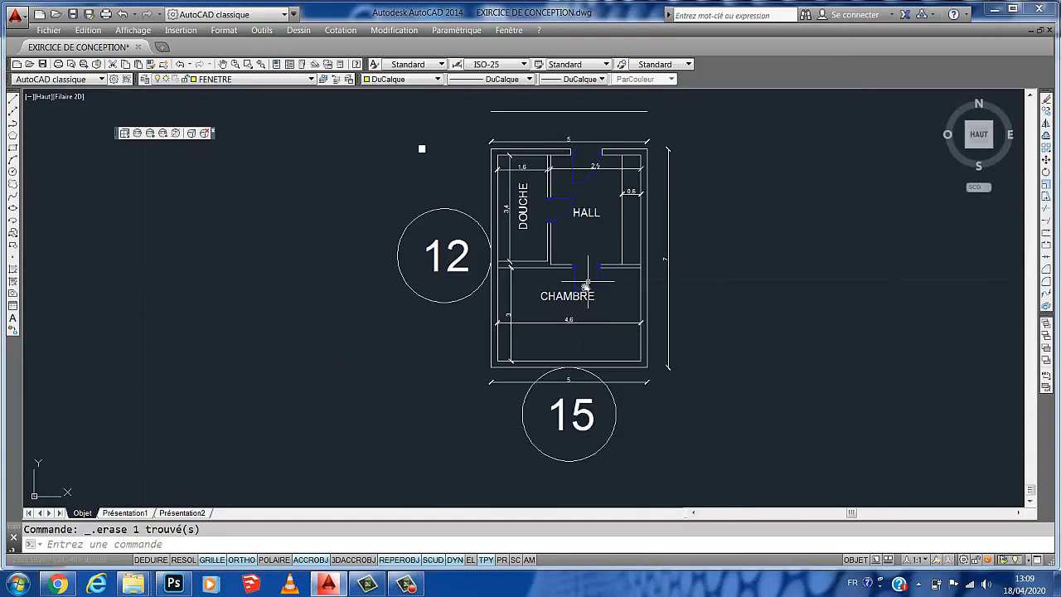
- Make FENETRE the current layer for drawing the window
mouse_move(586, 282)
middle_mouse_down()
mouse_move(540, 312)
mouse_move(568, 306)
middle_mouse_up()
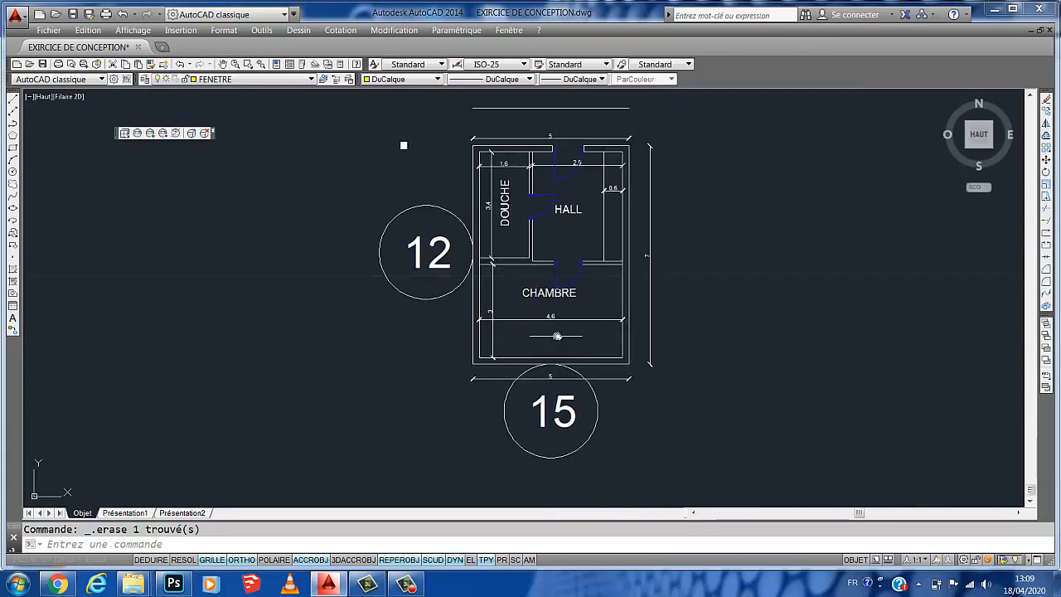
scroll(551, 336, "up", 3)
middle_click_drag(582, 302, 581, 297)
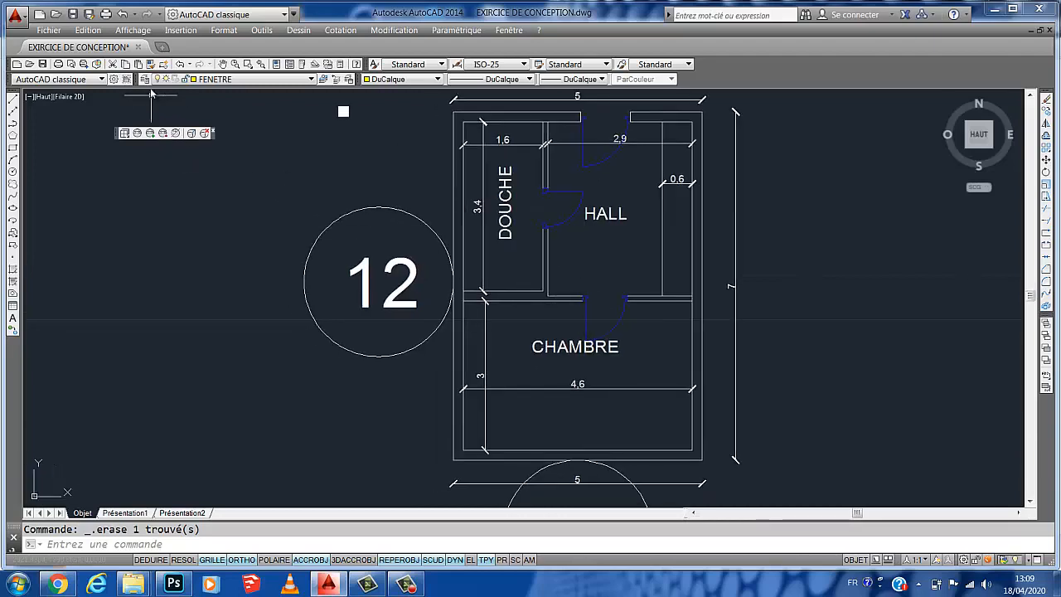
left_click(213, 79)
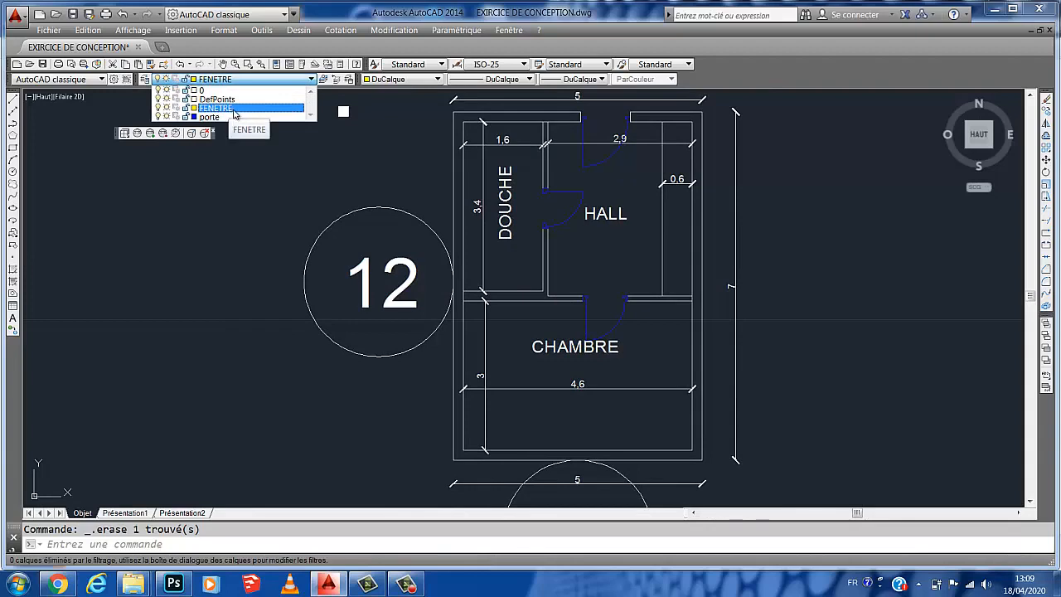
left_click(235, 113)
left_click(234, 83)
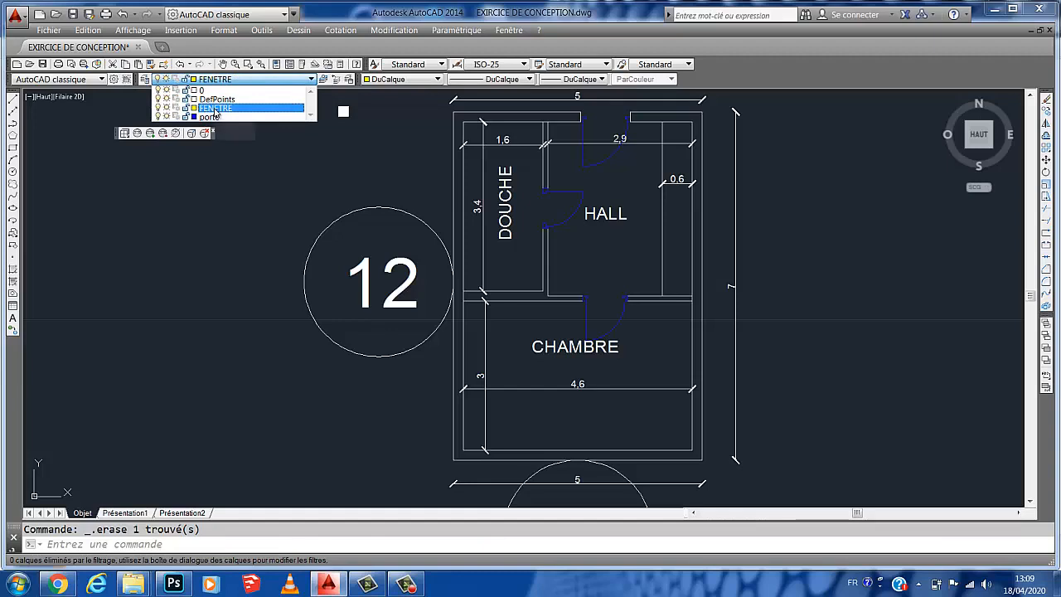
left_click(215, 108)
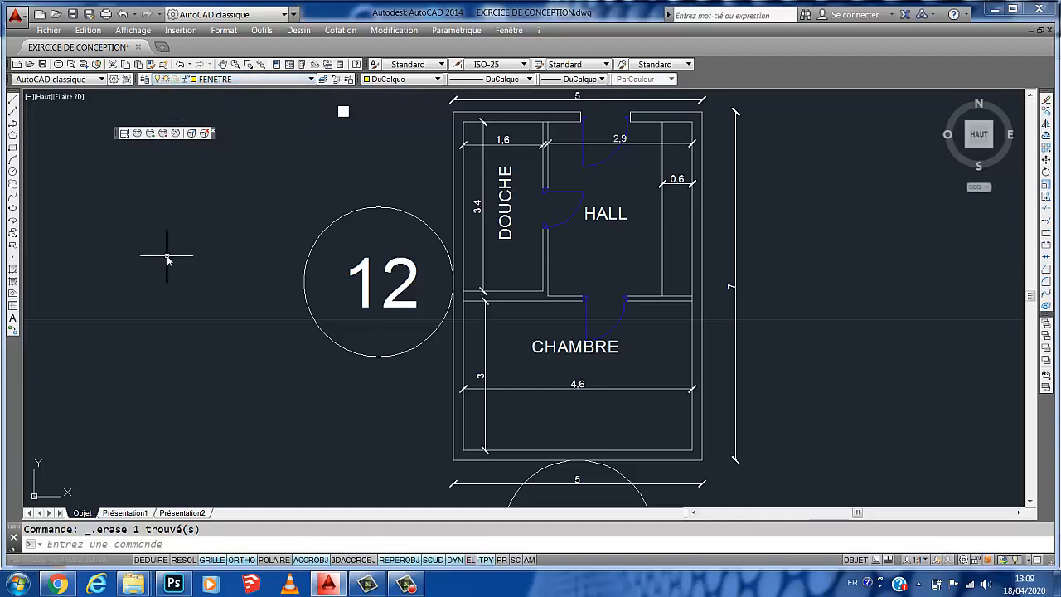
left_click(14, 150)
middle_click_drag(582, 346, 582, 251)
middle_click_drag(488, 347, 611, 344)
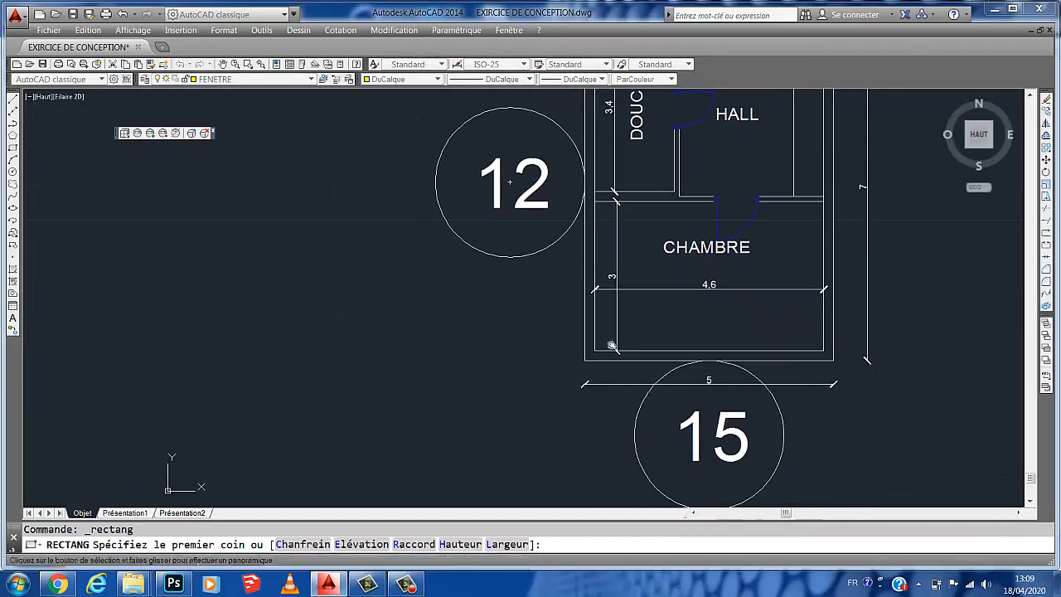
left_click(500, 412)
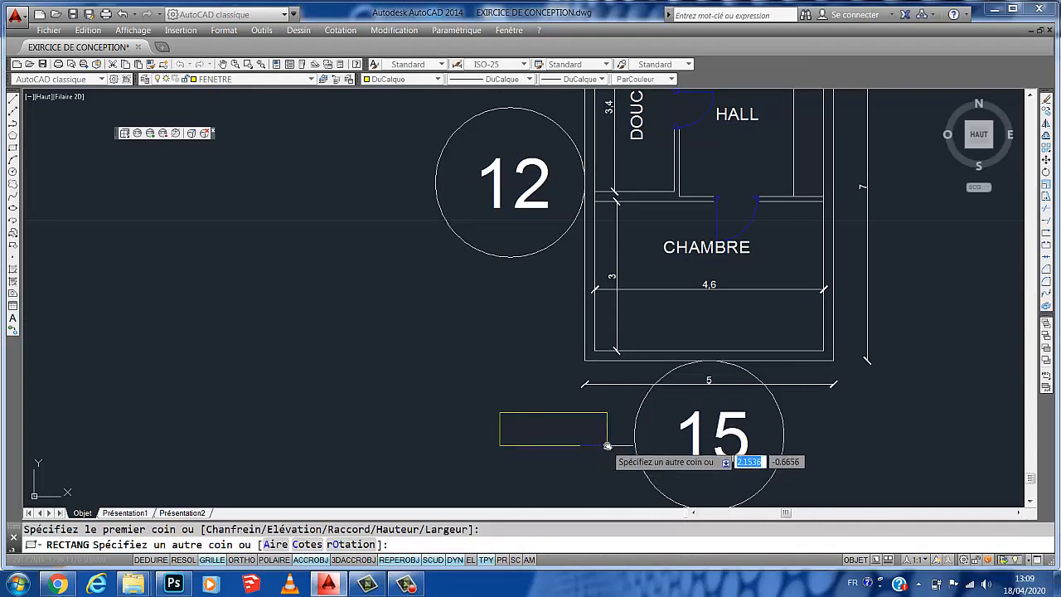
key("Escape")
- Draw a rectangle 1.20 by 0.2 in the empty area beside the 15 circle, below the floor plan
middle_click_drag(658, 327, 642, 360)
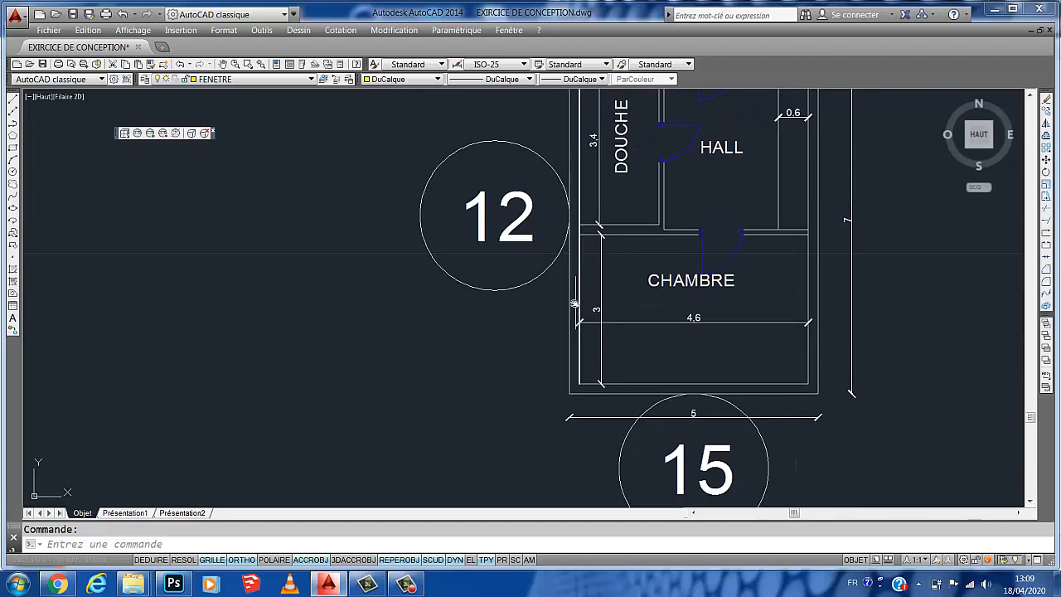
middle_click_drag(699, 375, 655, 355)
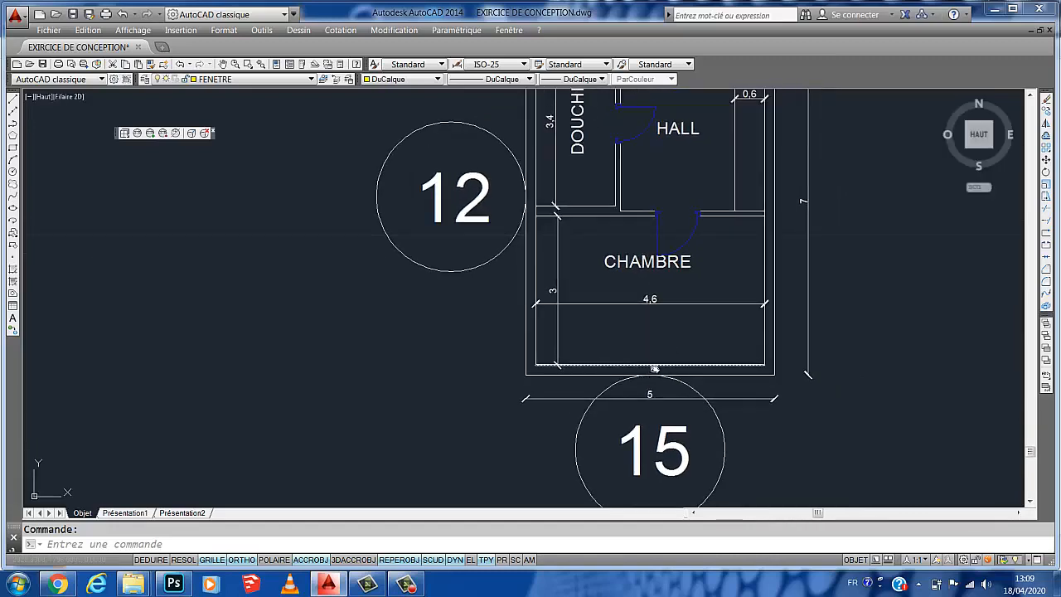
middle_click_drag(700, 399, 702, 381)
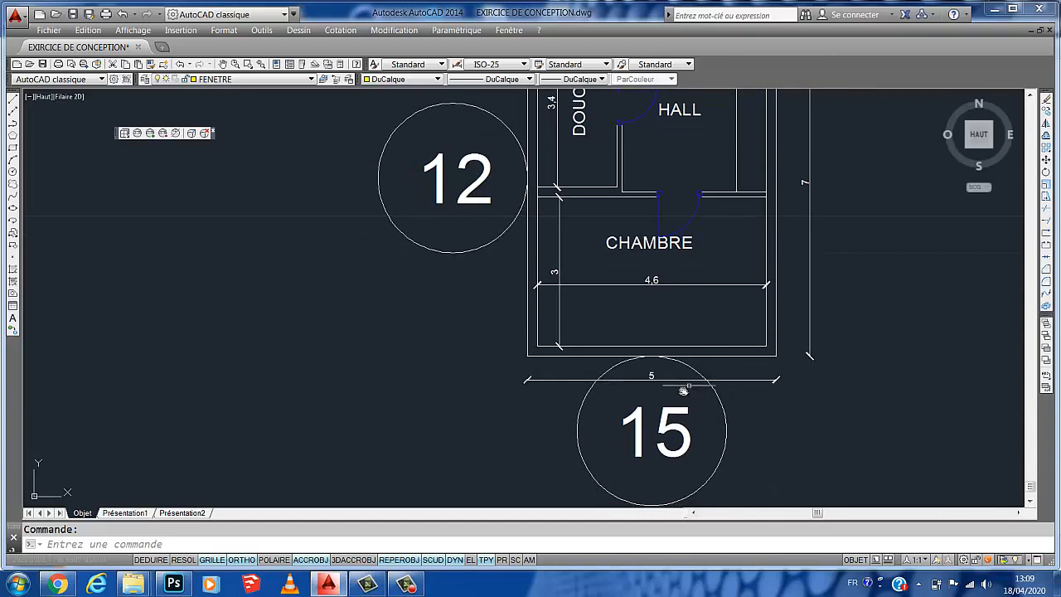
scroll(688, 379, "down", 3)
scroll(687, 365, "up", 2)
middle_click_drag(691, 352, 662, 358)
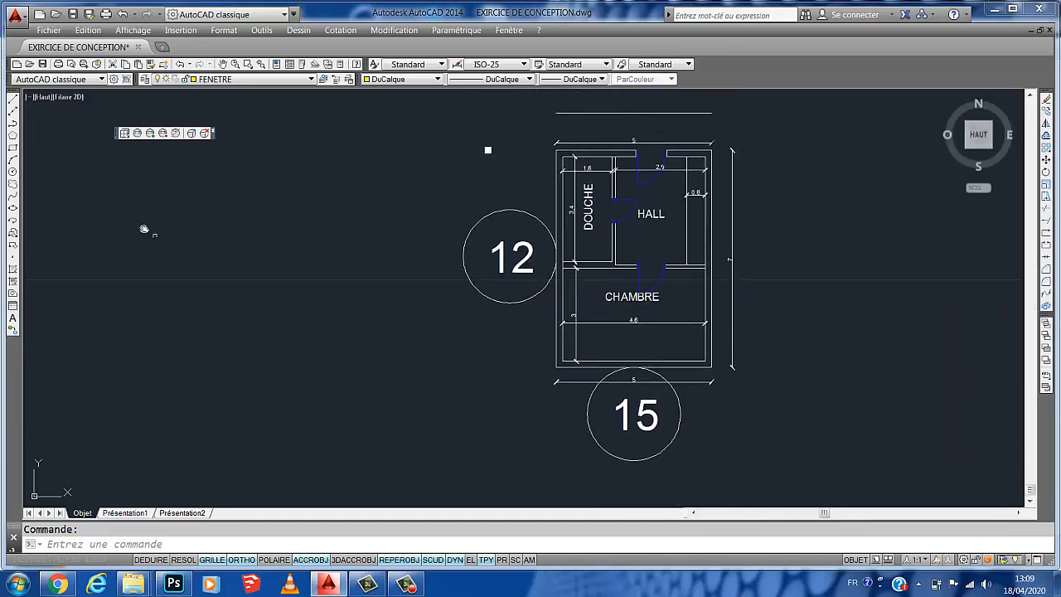
left_click(13, 148)
scroll(530, 431, "up", 2)
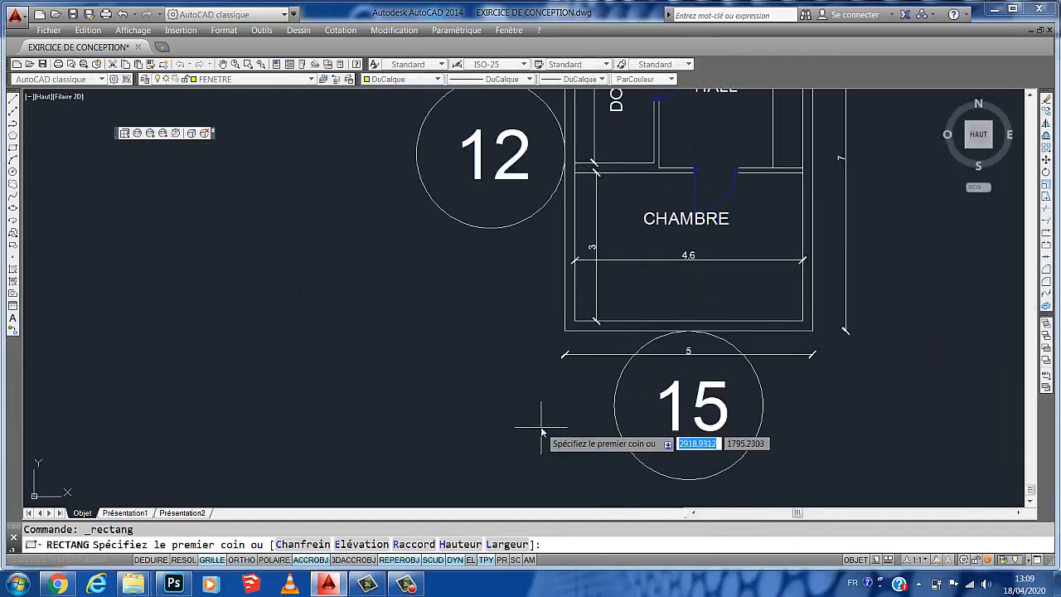
left_click(454, 393)
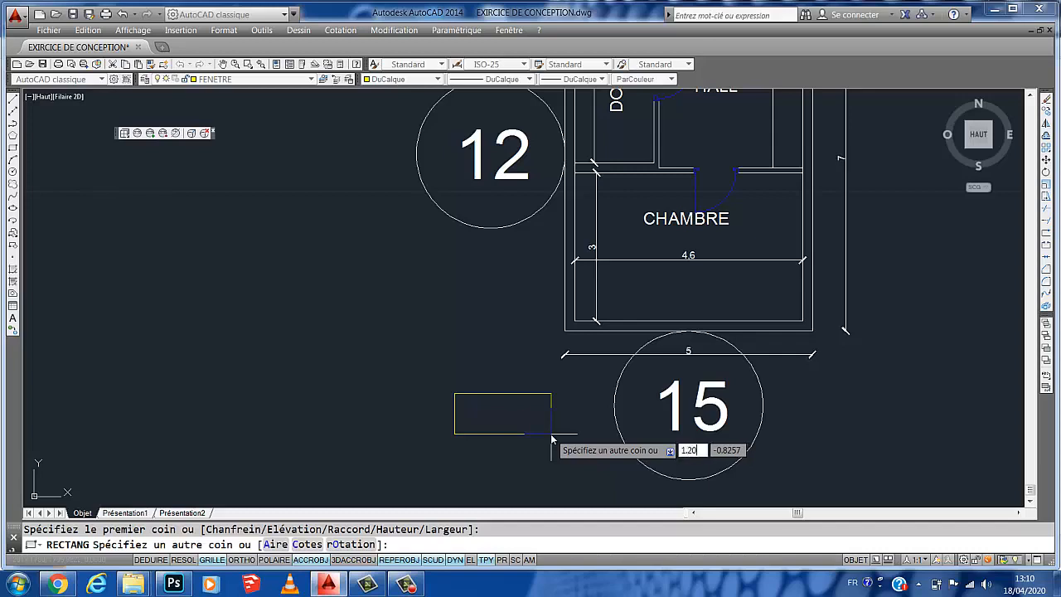
key("Tab")
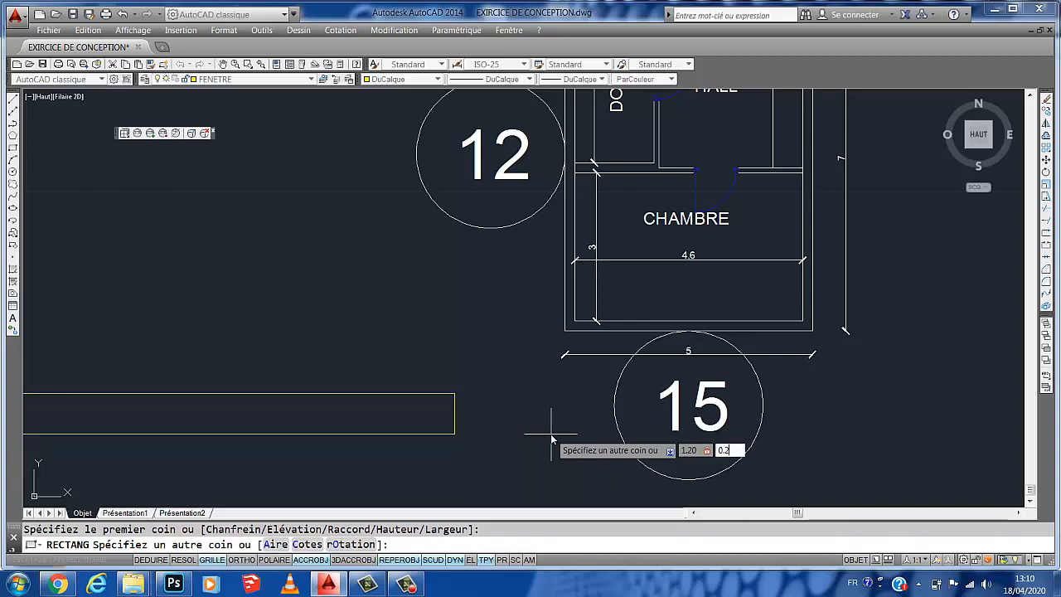
type("0.2")
key("Return")
- Explode the new window rectangle into separate lines
scroll(505, 397, "up", 2)
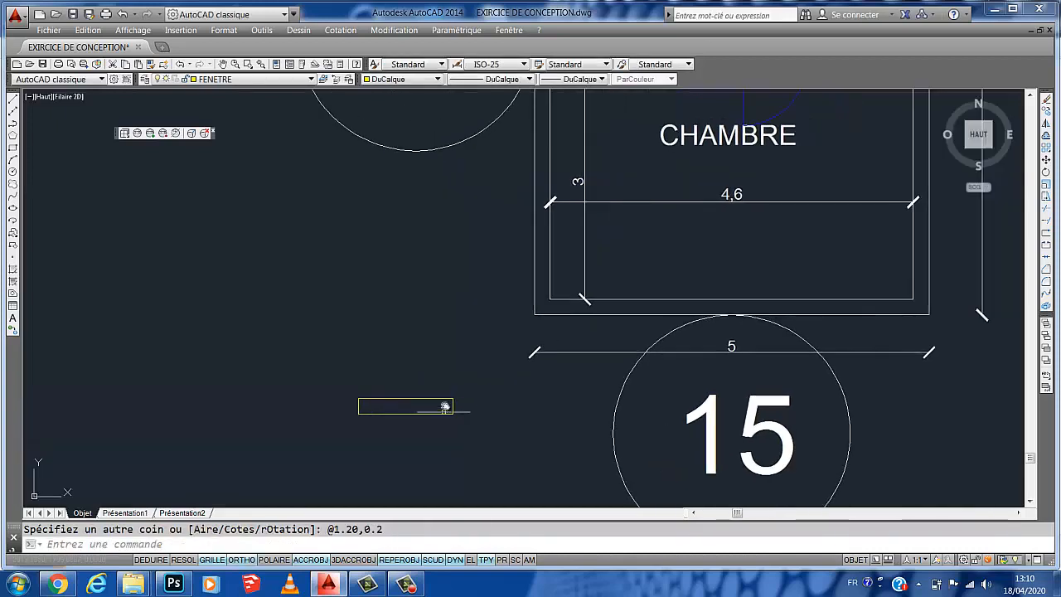
left_click(443, 398)
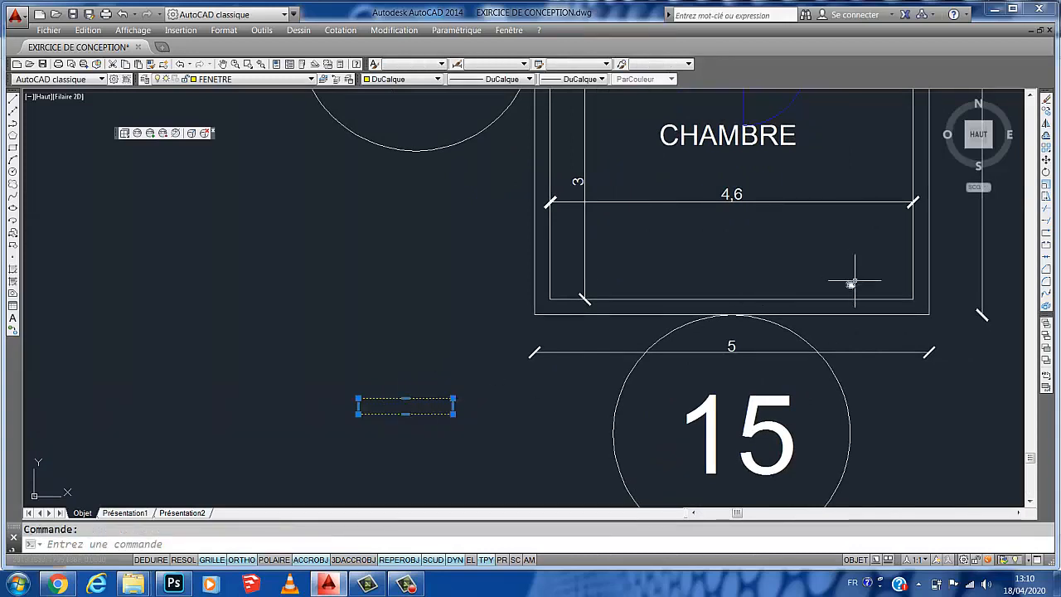
left_click(1045, 307)
- Offset the rectangle's upper long edge inward by 0.05, and offset the resulting line another 0.05 in the same direction
middle_click_drag(427, 391, 494, 352)
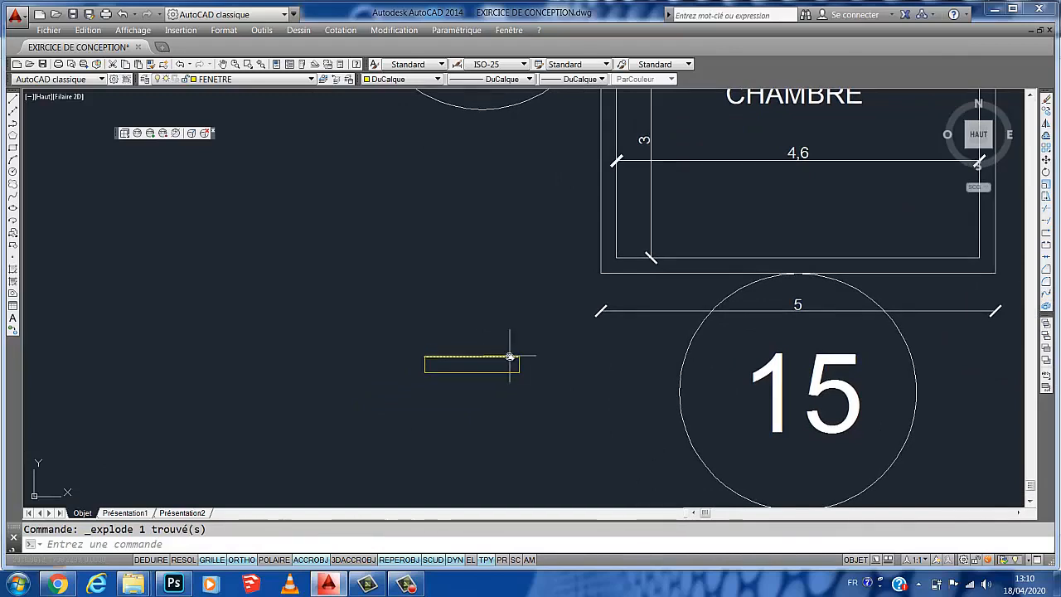
middle_click_drag(510, 356, 534, 343)
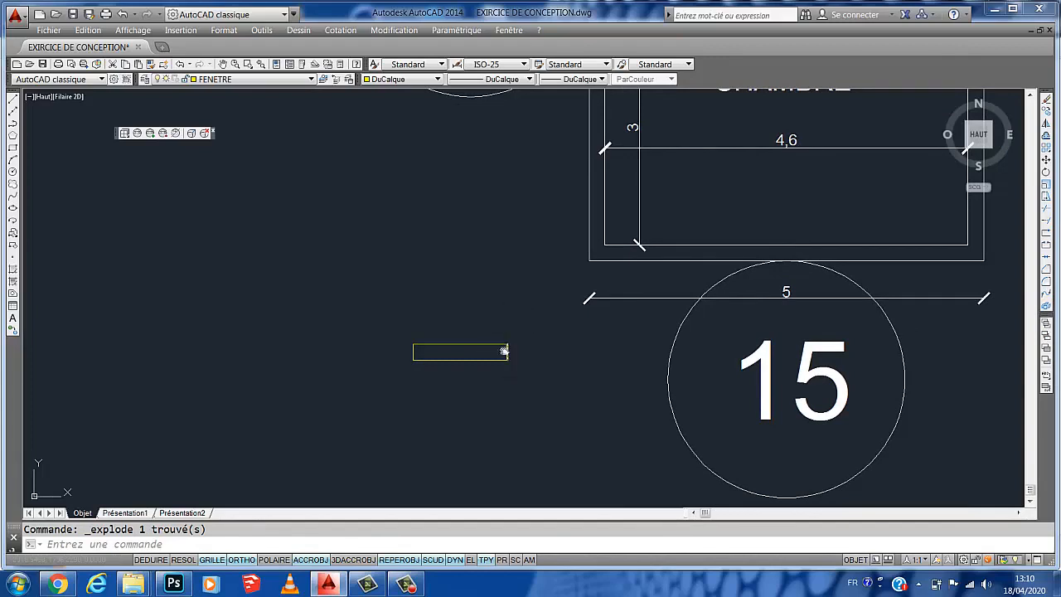
middle_click_drag(499, 340, 504, 328)
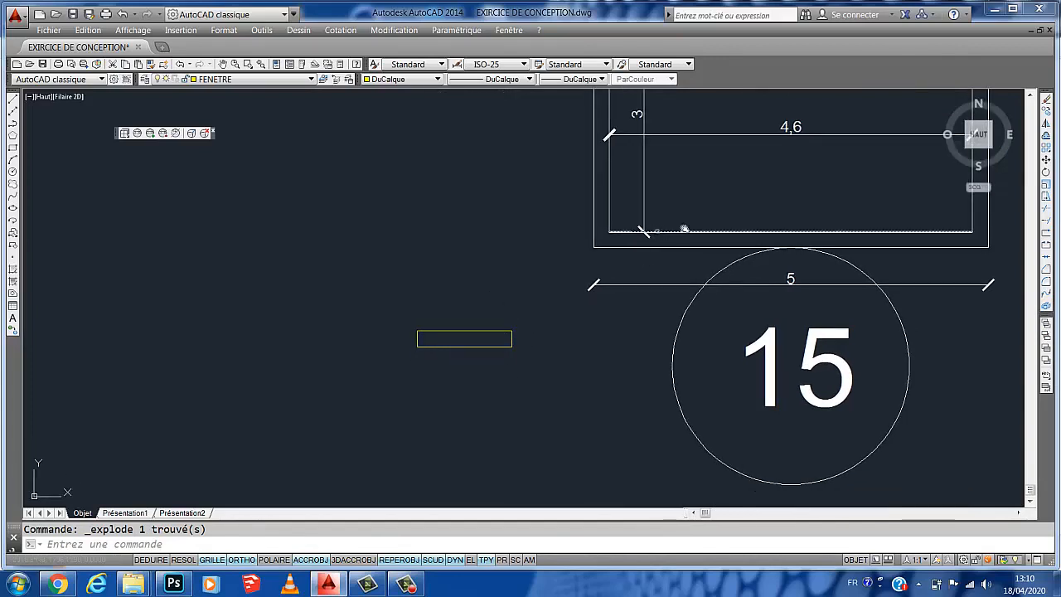
left_click(1046, 138)
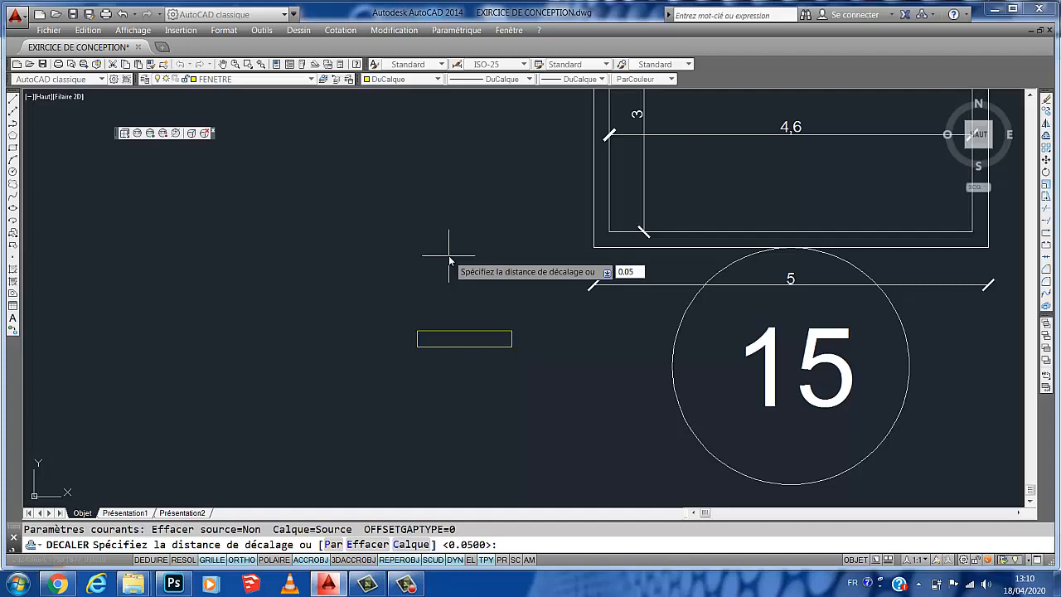
key("Return")
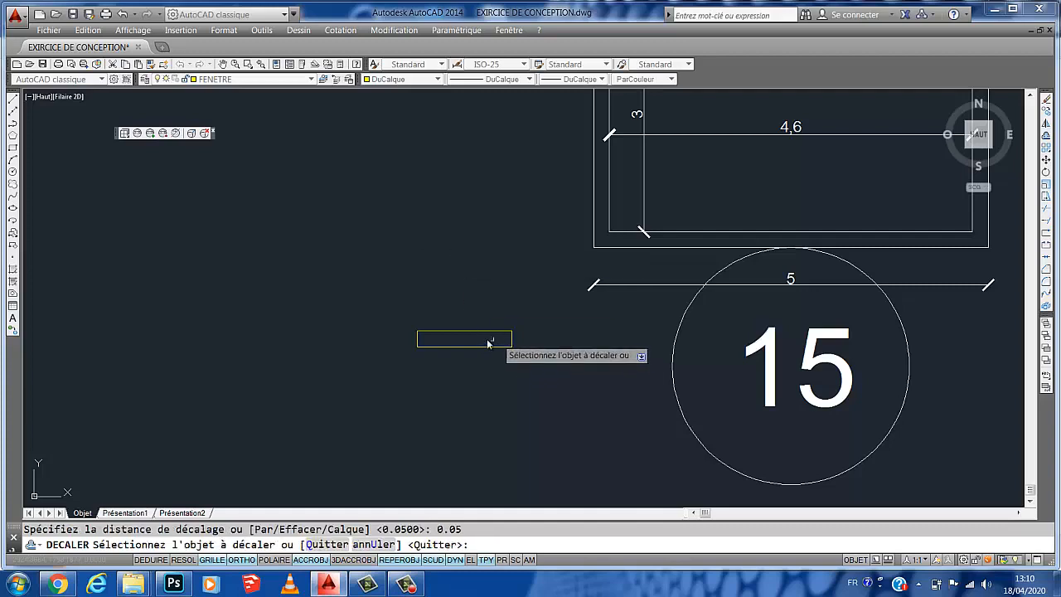
scroll(488, 341, "up", 2)
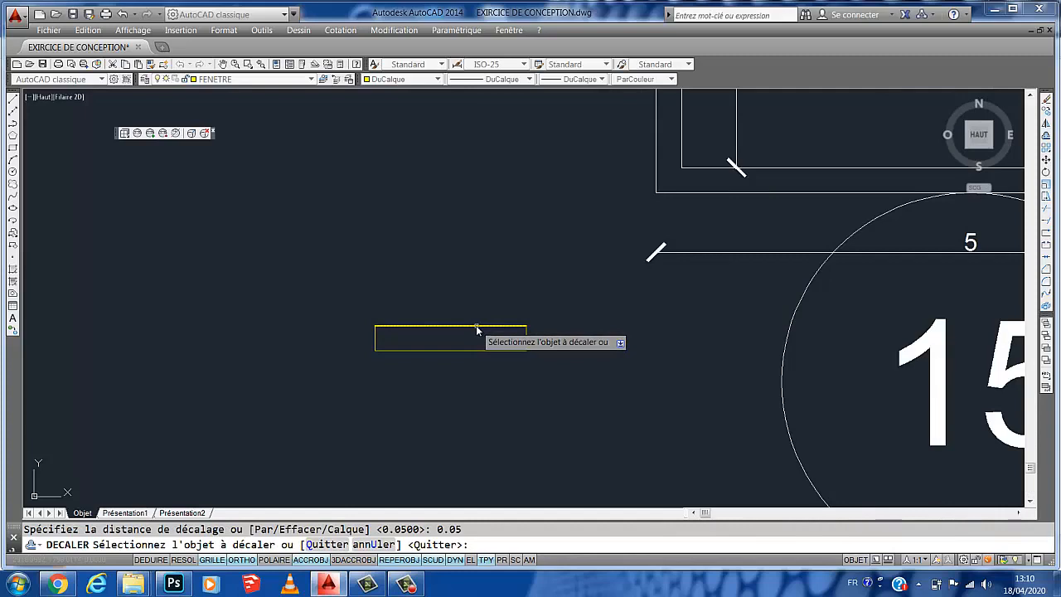
left_click(475, 325)
left_click(481, 342)
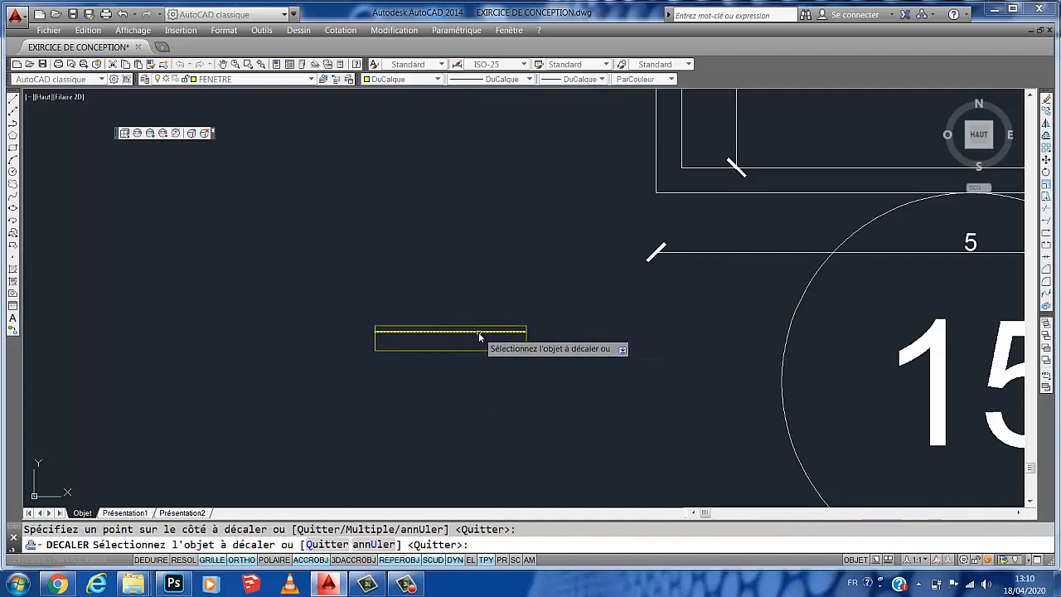
left_click(478, 332)
left_click(487, 386)
- Offset each short side of the rectangle inward twice at 0.05 spacing, making two vertical lines at both ends
scroll(522, 350, "up", 2)
middle_click_drag(521, 348, 592, 354)
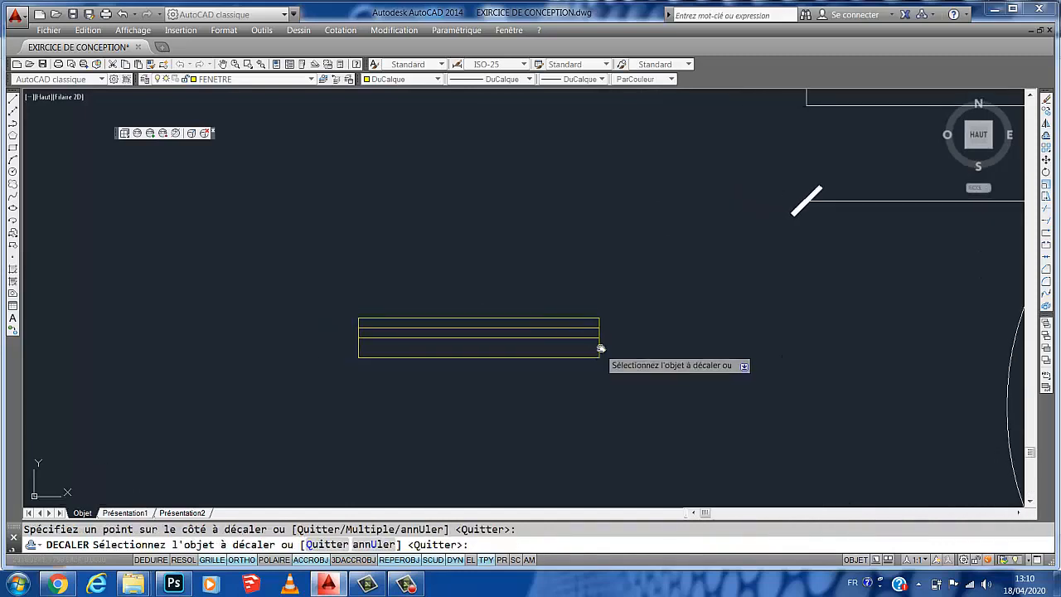
left_click(598, 348)
left_click(518, 348)
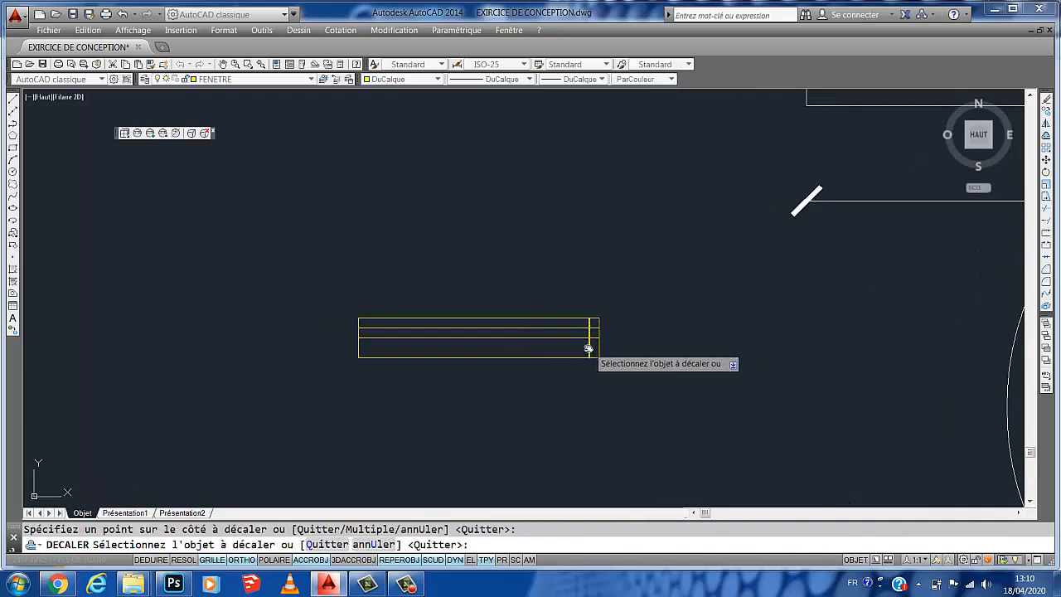
left_click(589, 351)
left_click(474, 351)
left_click(359, 353)
left_click(433, 350)
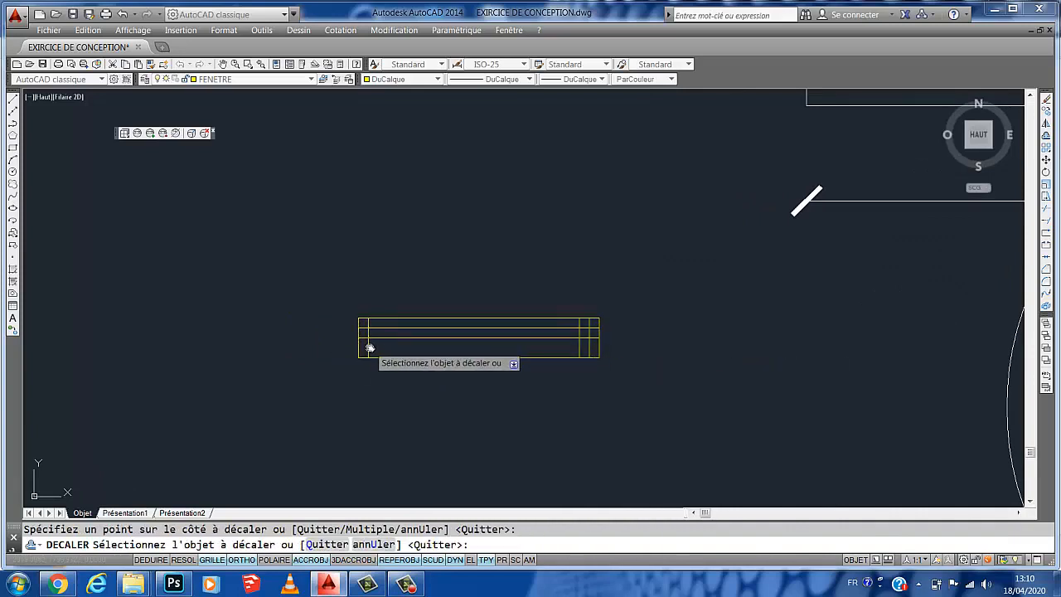
left_click(370, 347)
left_click(442, 346)
- Trim the inner vertical lines at both ends where they extend below the lower offset line
middle_click_drag(491, 351, 485, 341)
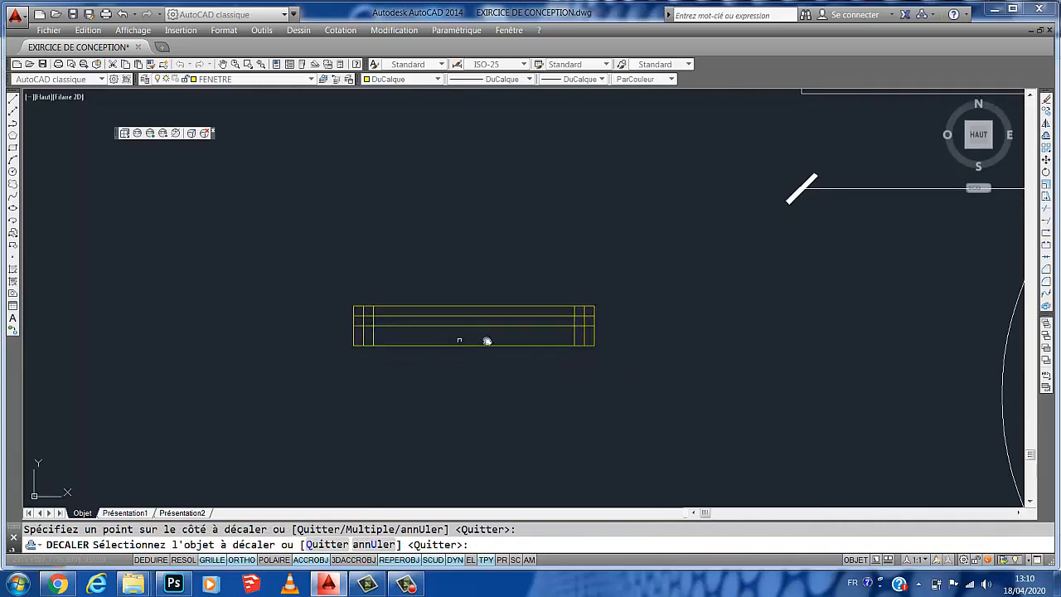
left_click(1048, 209)
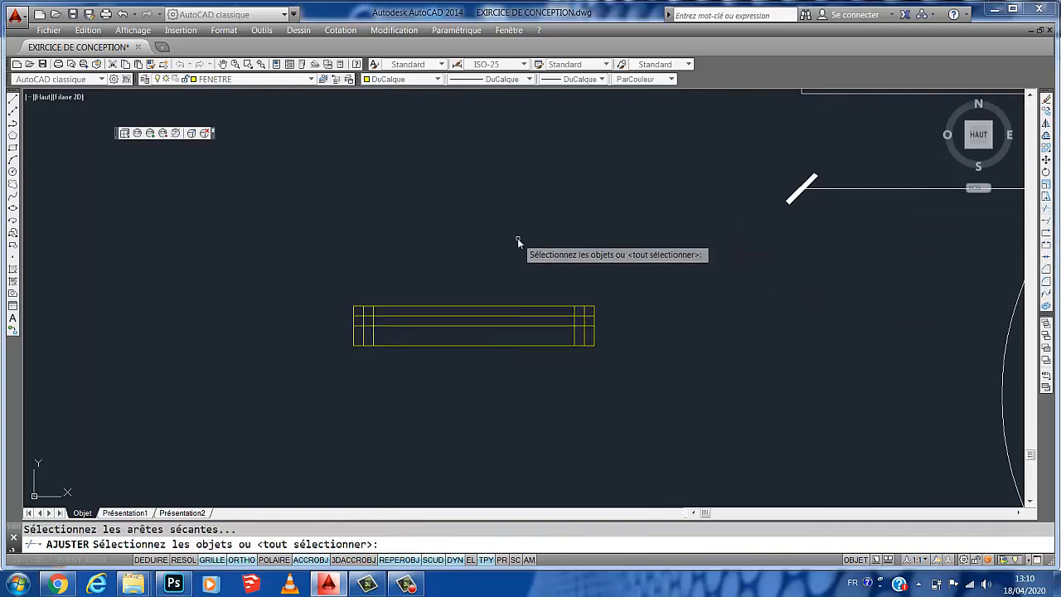
key("Return")
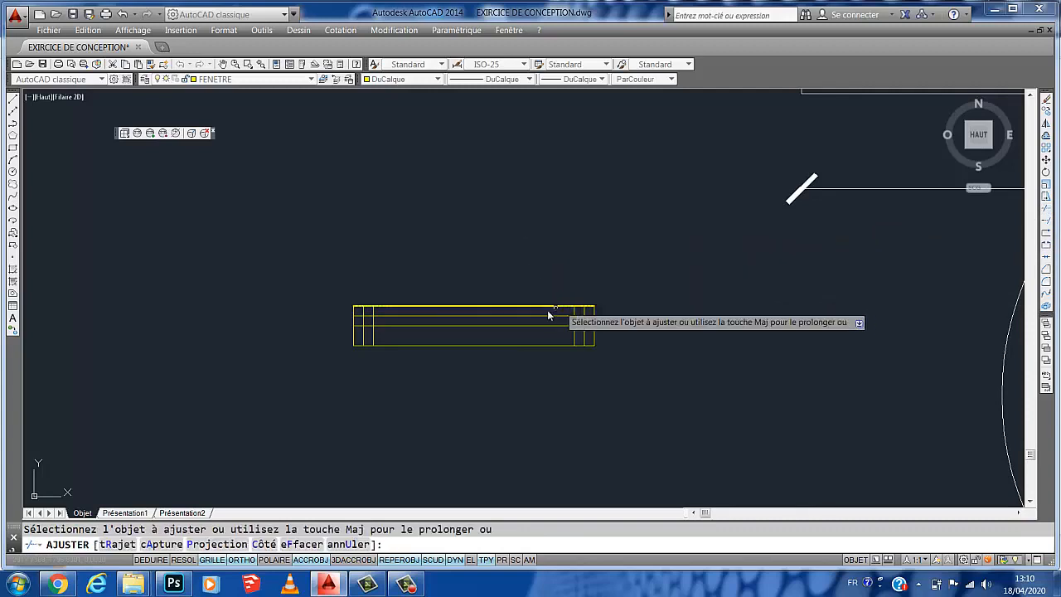
scroll(564, 340, "up", 2)
middle_click_drag(568, 351, 661, 372)
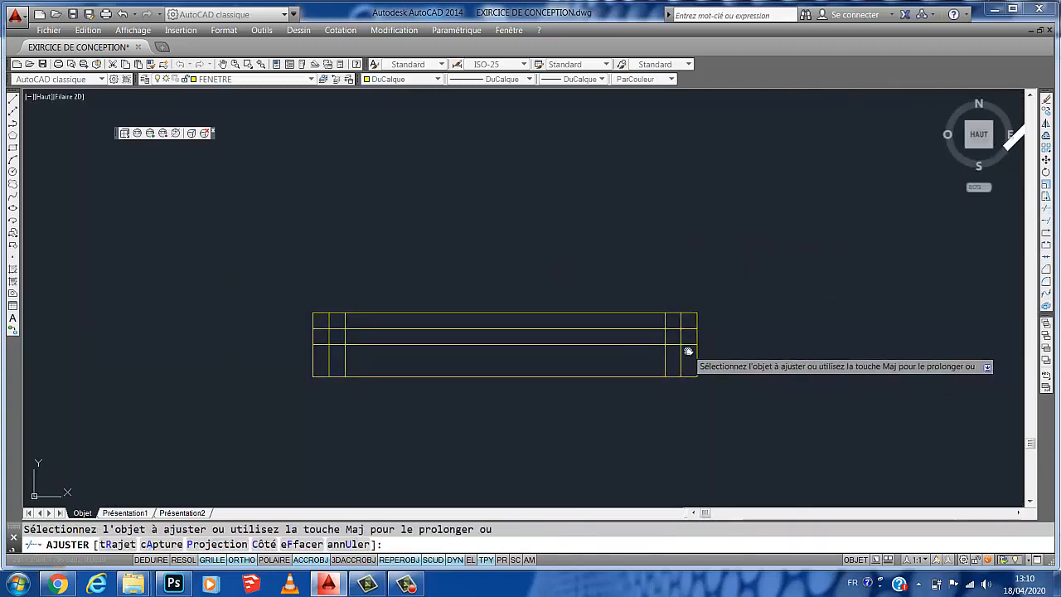
left_click(689, 352)
left_click(634, 364)
middle_click_drag(351, 365, 439, 360)
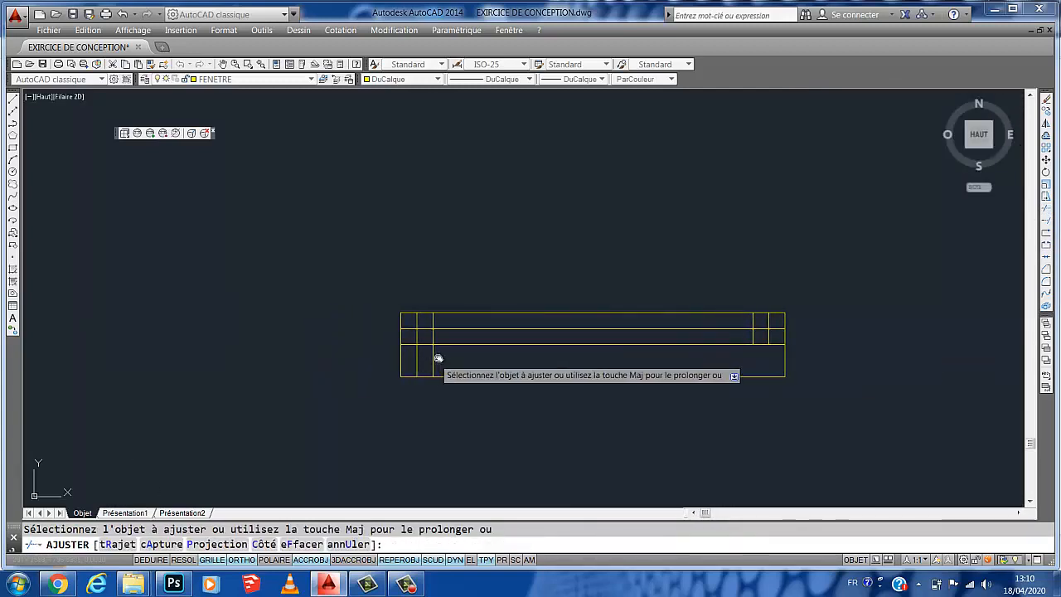
left_click(444, 351)
left_click(411, 363)
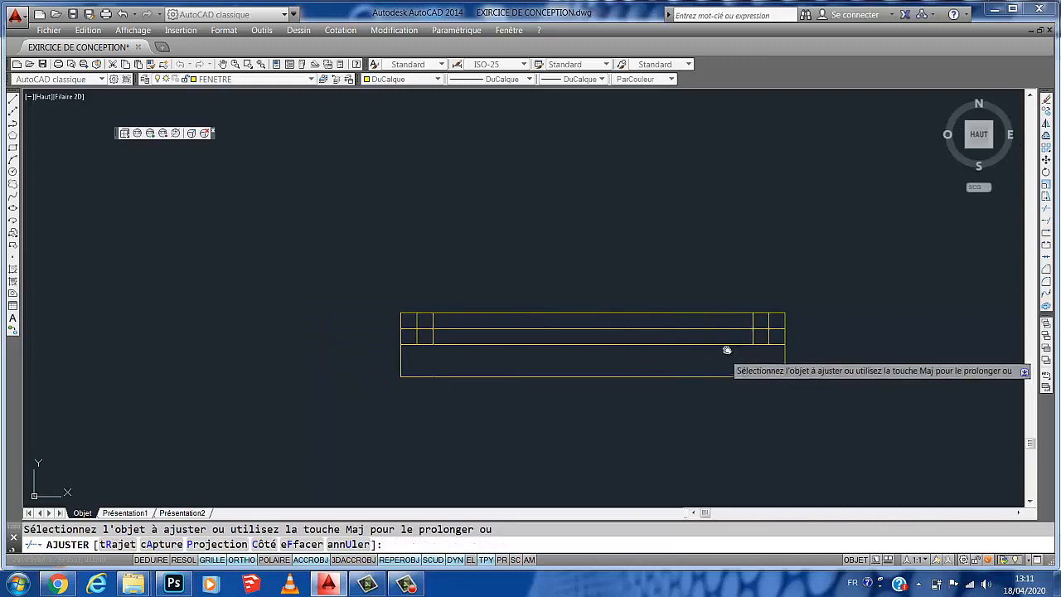
- Trim the overlapping segments at both ends of the window symbol to leave a stepped frame between the inner verticals and the middle line
middle_click_drag(552, 335, 558, 341)
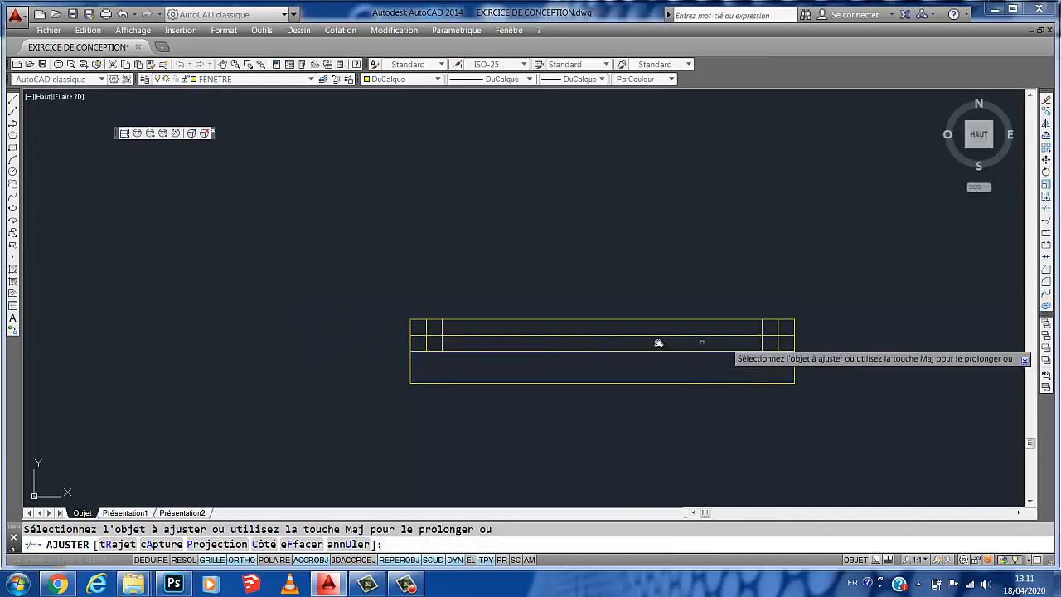
middle_click_drag(666, 341, 641, 323)
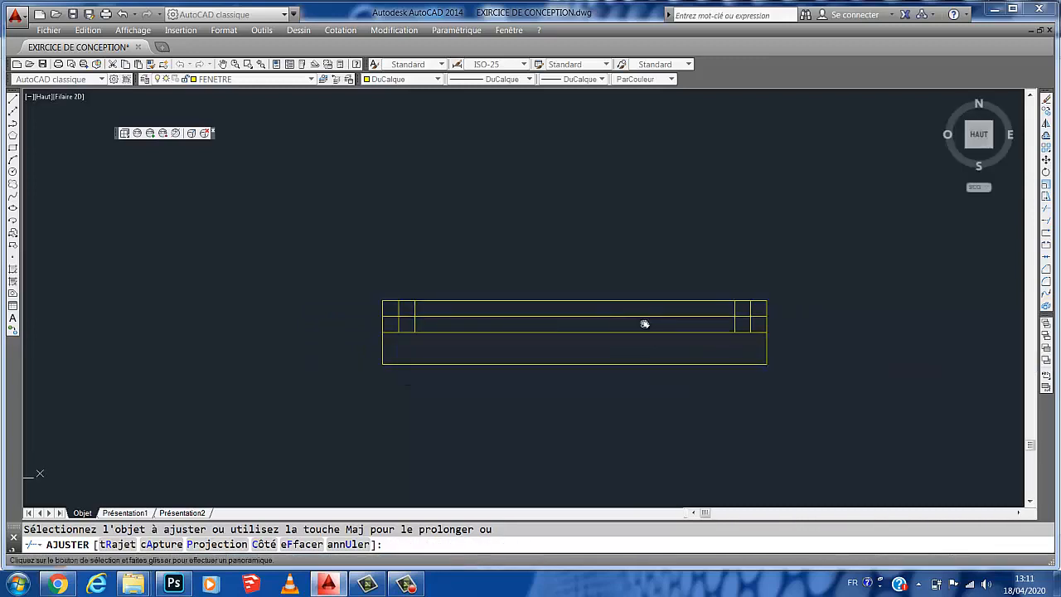
left_click(733, 325)
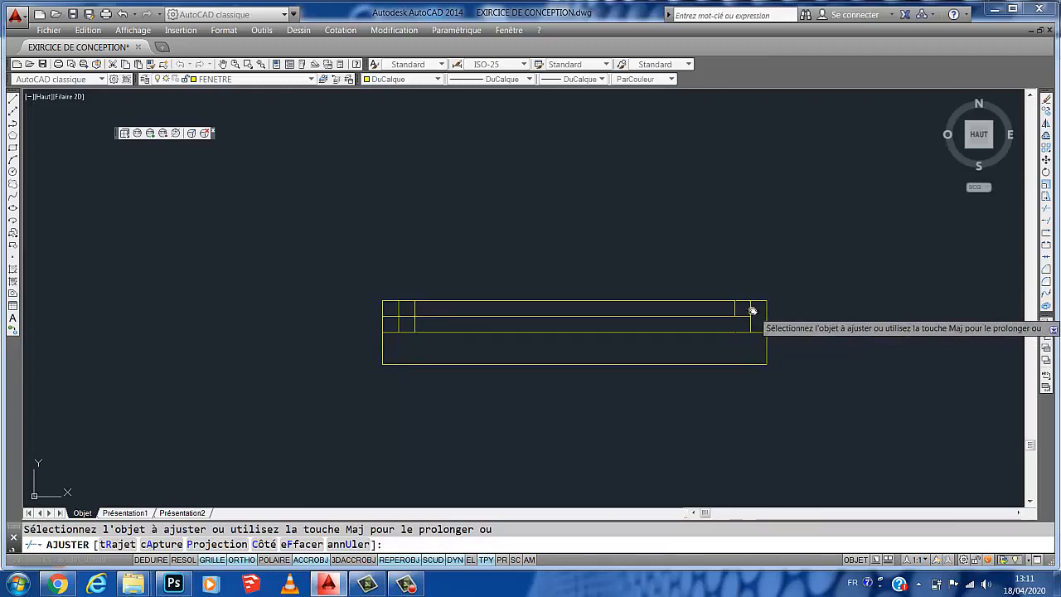
left_click(749, 307)
left_click(415, 324)
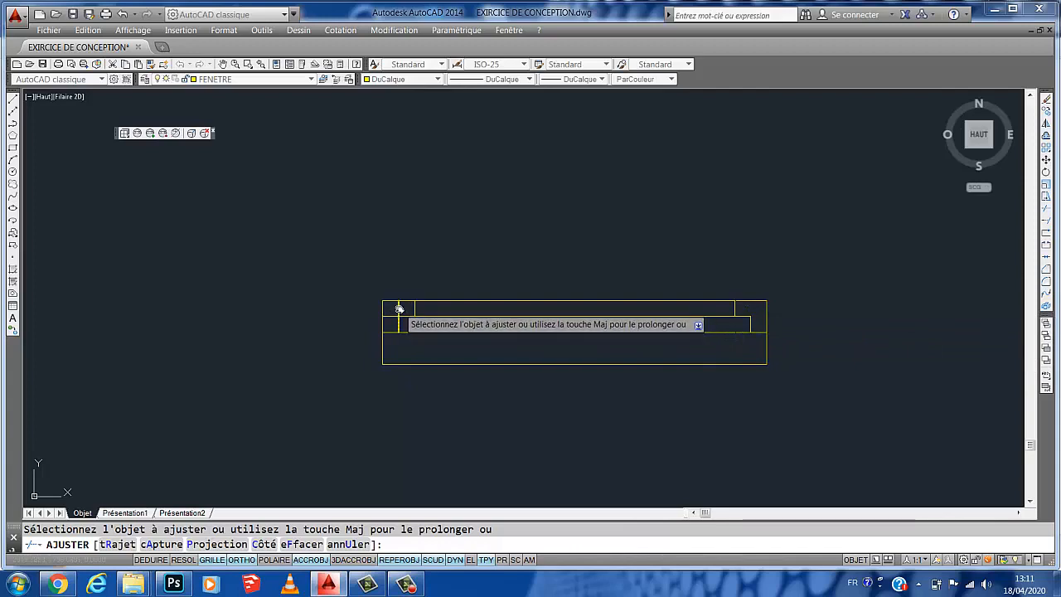
left_click(399, 309)
scroll(419, 327, "down", 3)
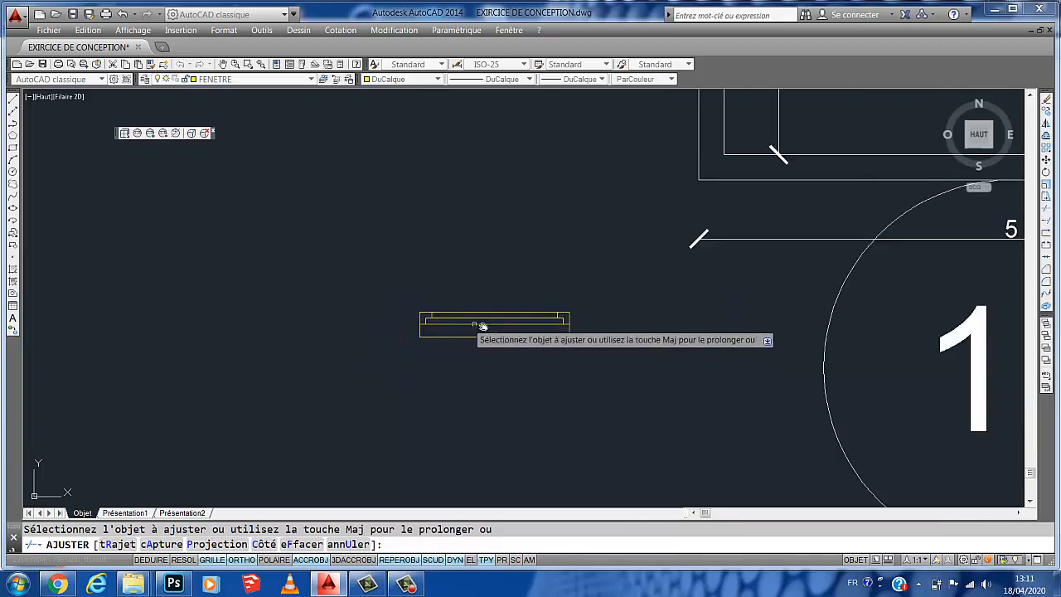
scroll(456, 336, "up", 4)
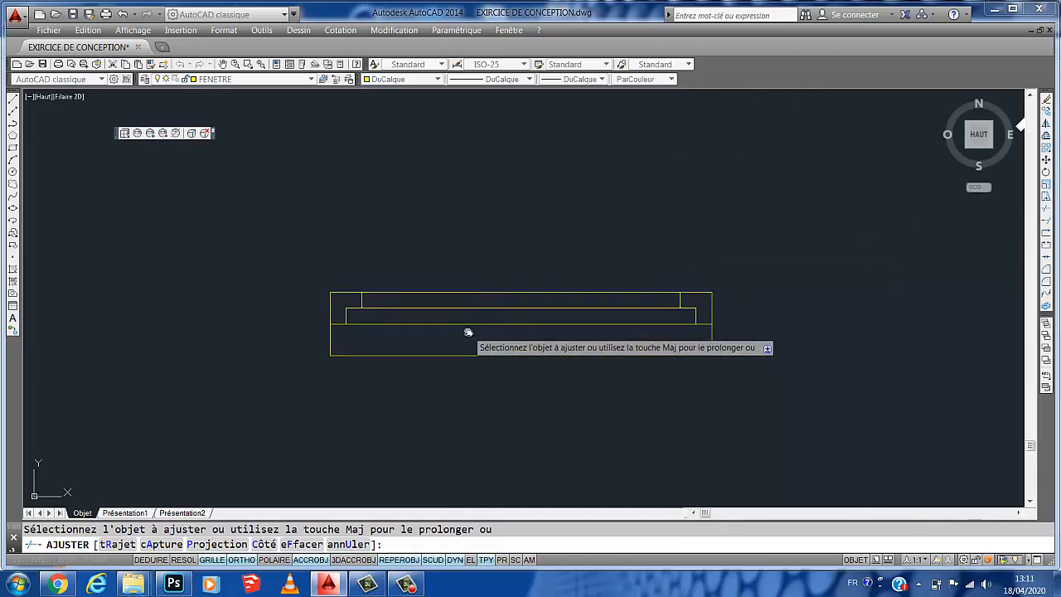
scroll(480, 331, "down", 4)
key("Escape")
scroll(534, 365, "down", 5)
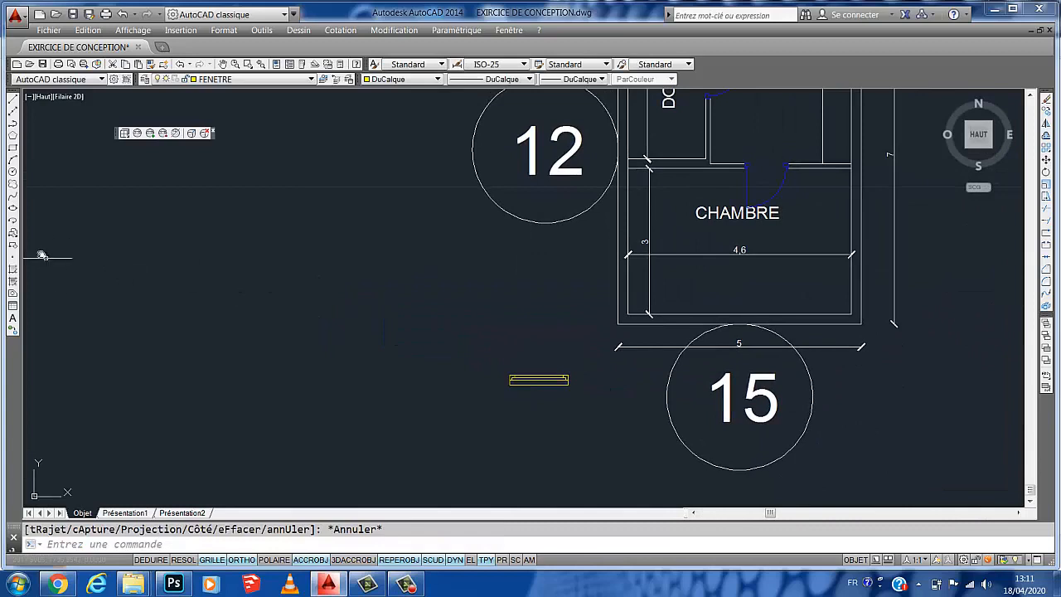
- Start a block definition named FENETRE DE 120CM and select all the lines of the window symbol as its objects
left_click(13, 245)
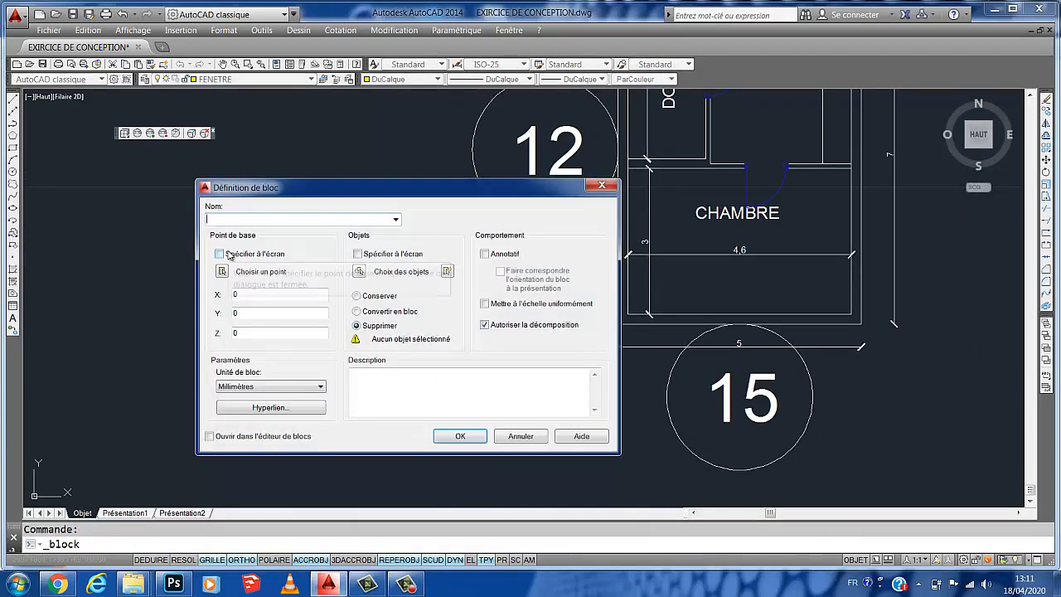
type("FENETRE DE 120CM")
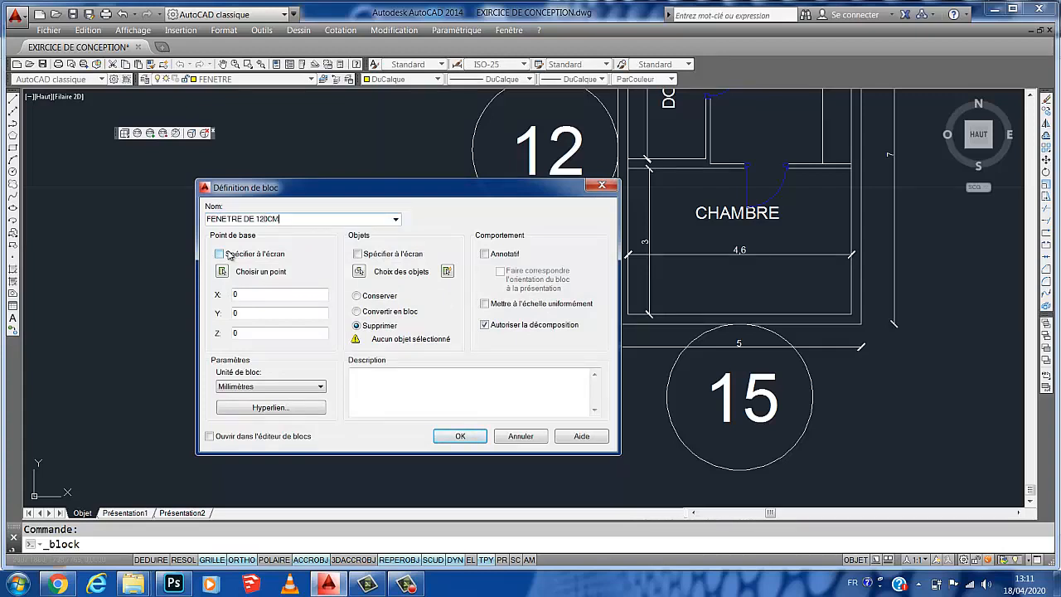
left_click(360, 272)
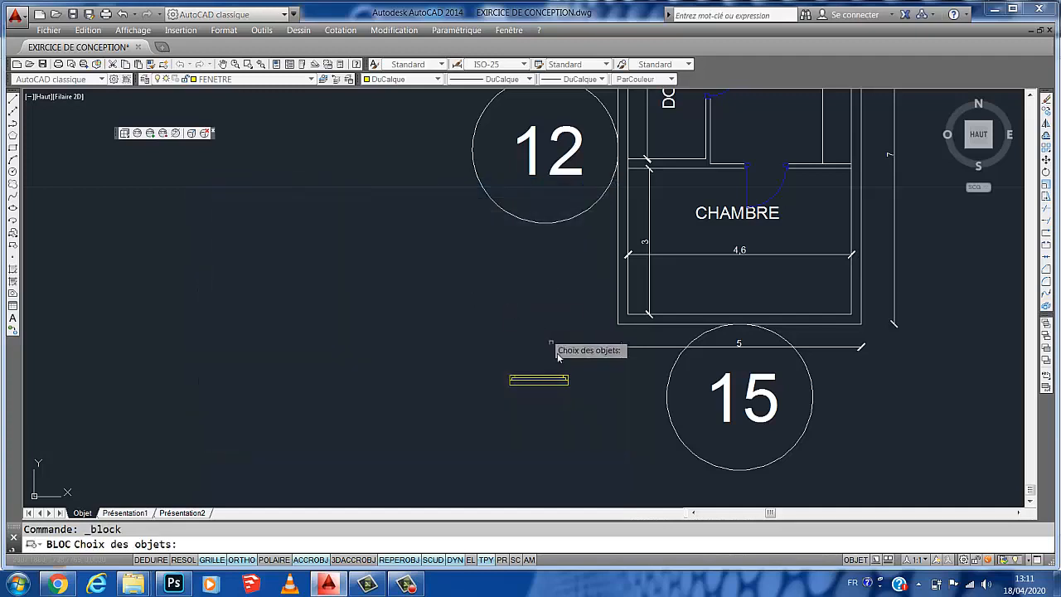
left_click(579, 363)
left_click(493, 406)
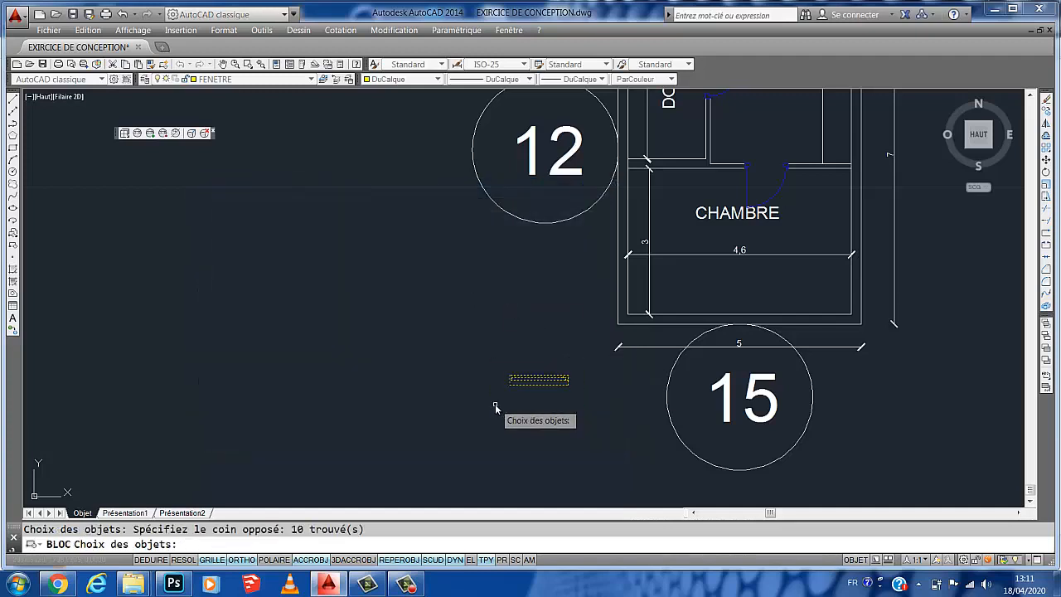
key("Return")
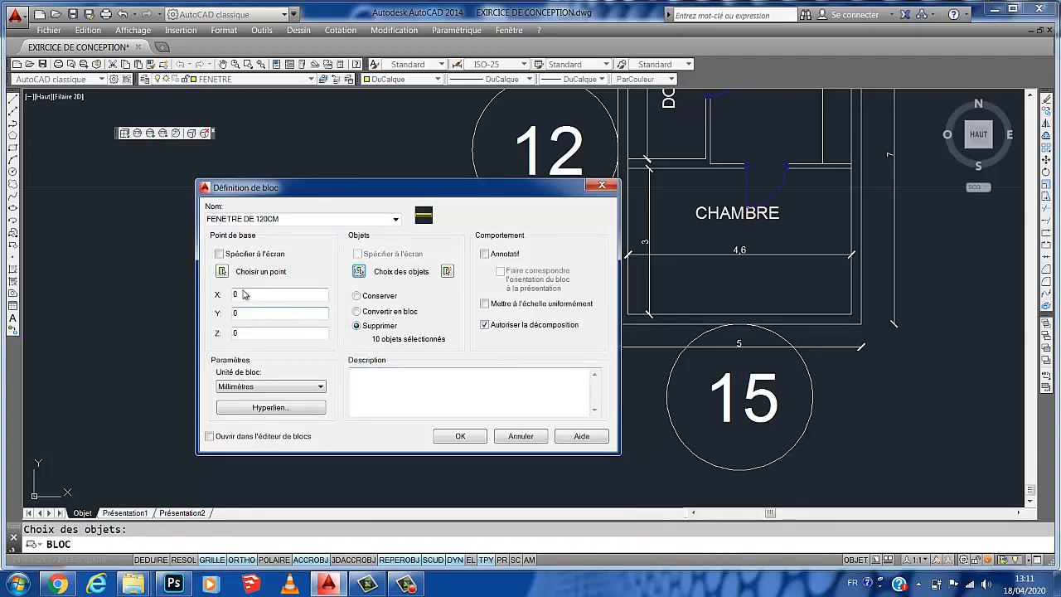
- Set the block's base point at the window's upper-left corner and create the block
left_click(222, 272)
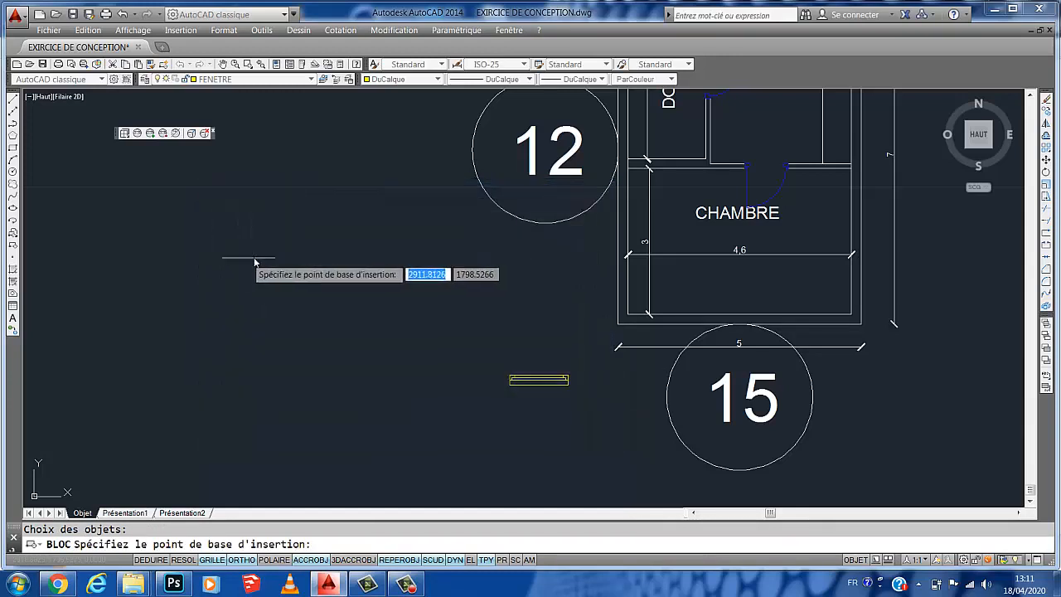
scroll(564, 393, "up", 4)
mouse_move(517, 421)
middle_mouse_down()
mouse_move(485, 437)
mouse_move(375, 438)
middle_mouse_up()
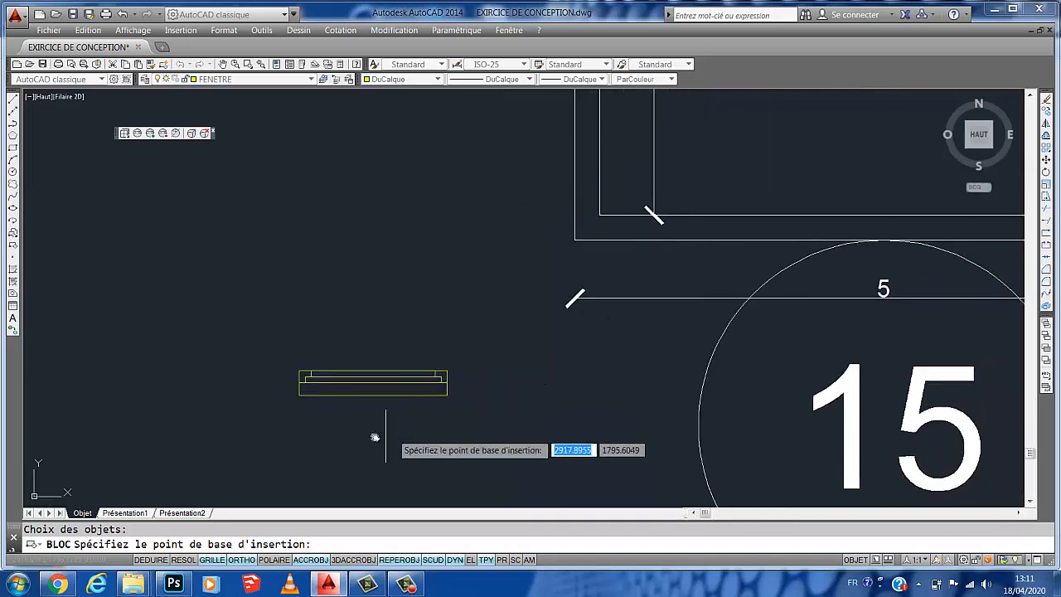
left_click(299, 367)
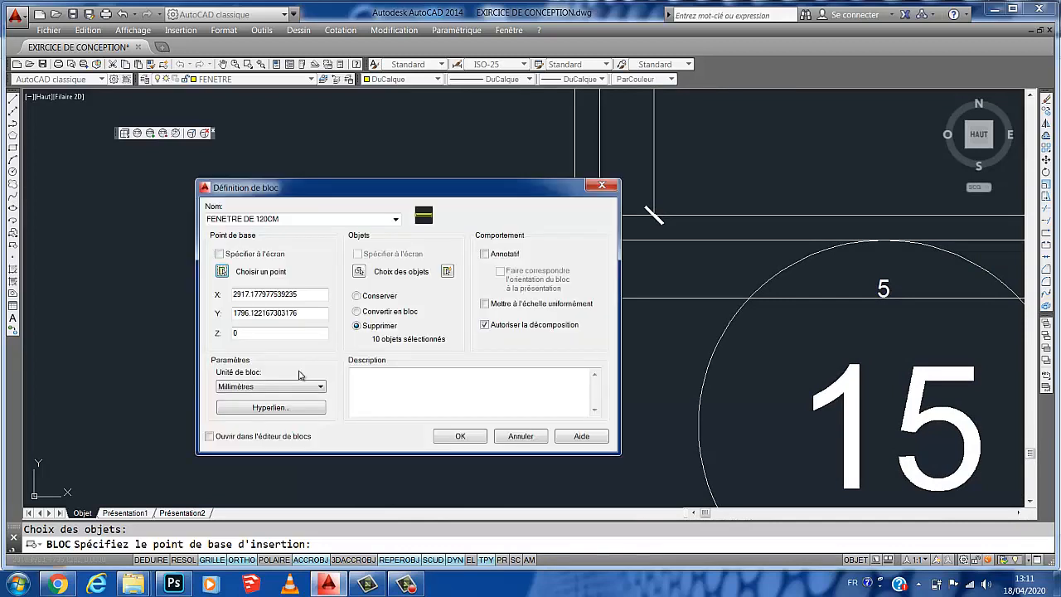
left_click(461, 435)
scroll(450, 400, "down", 4)
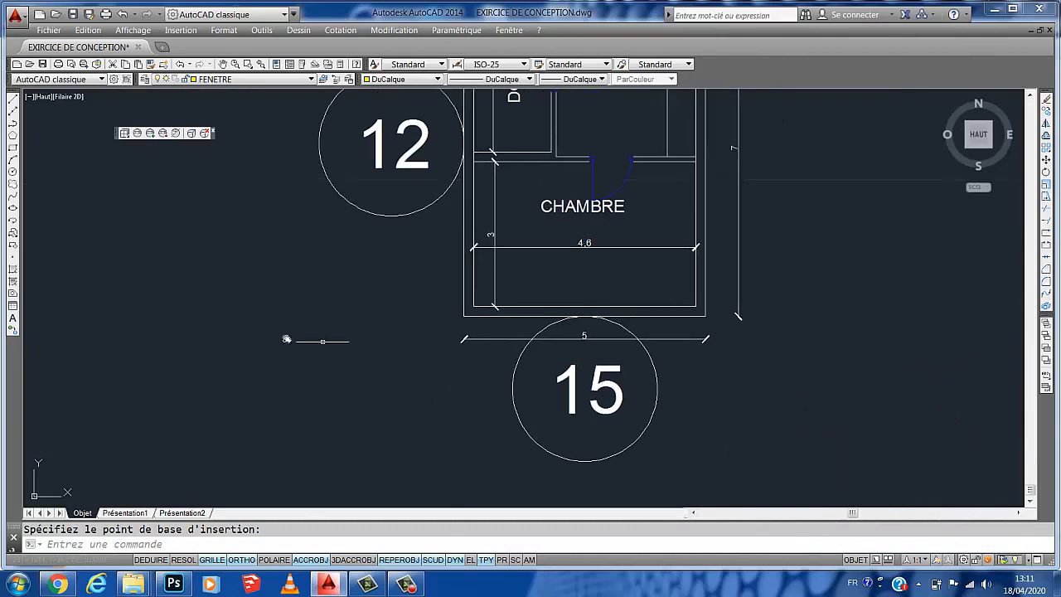
- Insert the FENETRE DE 120CM block at scale 1 and angle 0 on the lower-left inner corner of the lower CHAMBRE
left_click(13, 238)
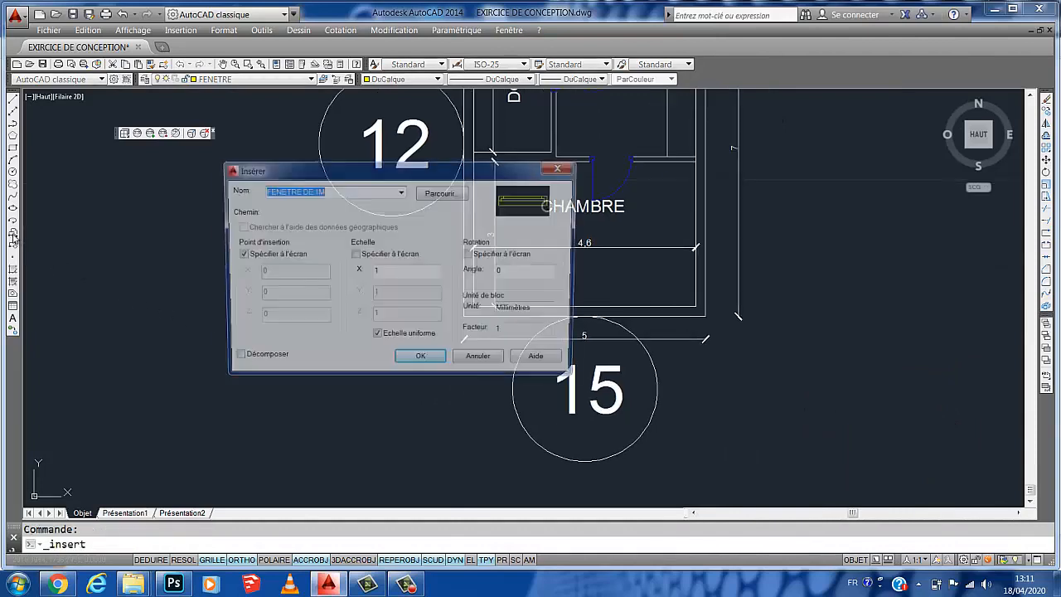
left_click(401, 193)
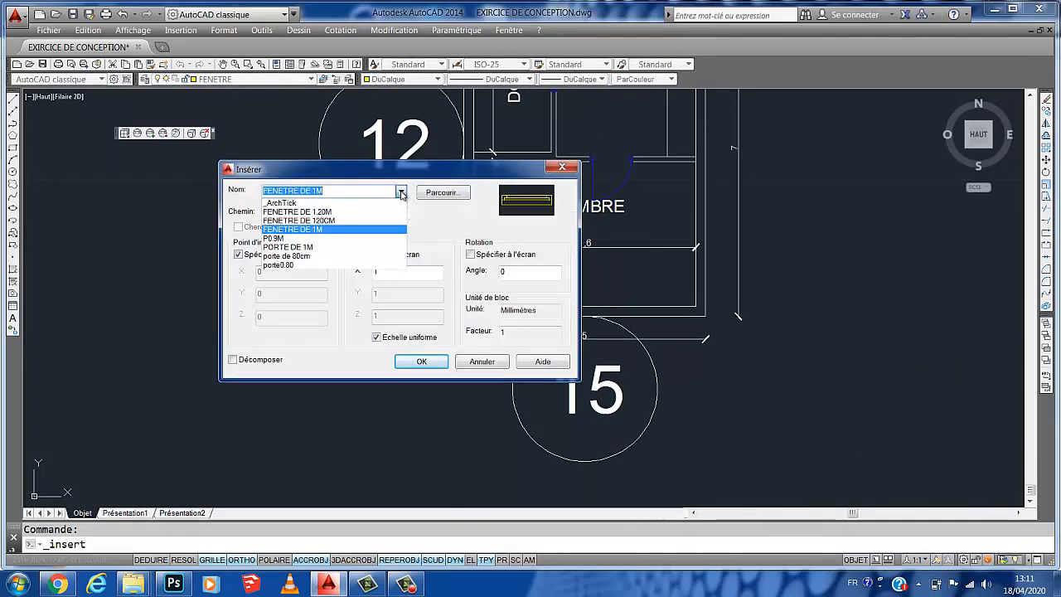
left_click(332, 221)
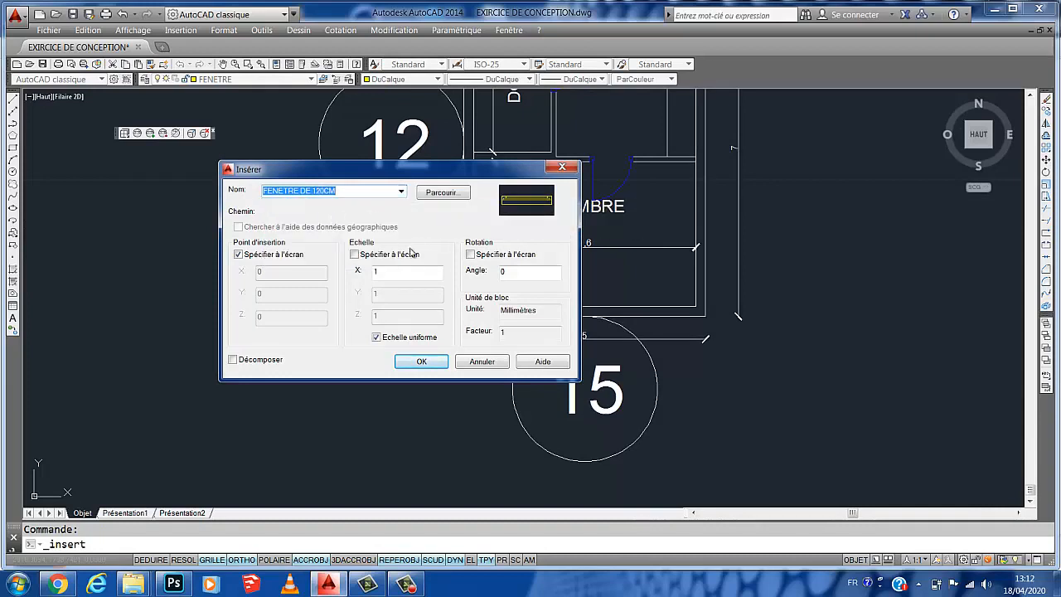
left_click(422, 362)
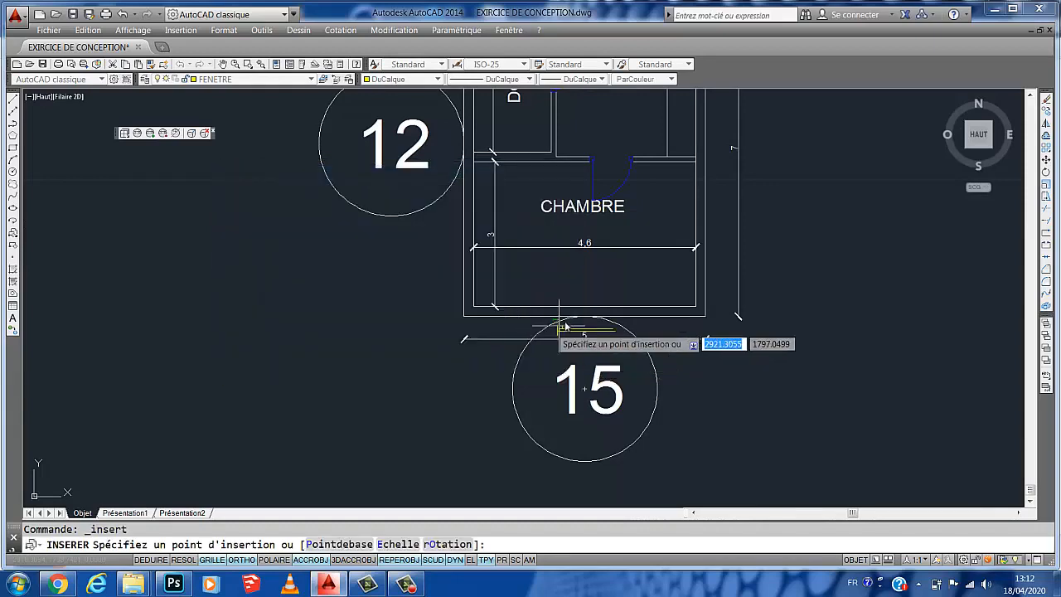
mouse_move(561, 327)
middle_mouse_down()
mouse_move(431, 369)
mouse_move(406, 359)
middle_mouse_up()
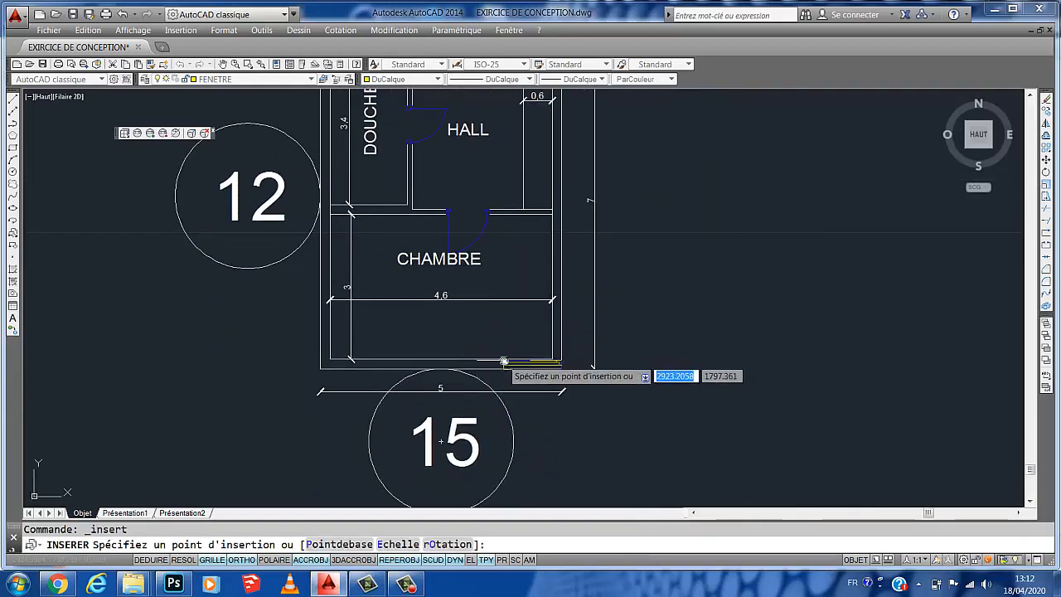
scroll(418, 351, "up", 2)
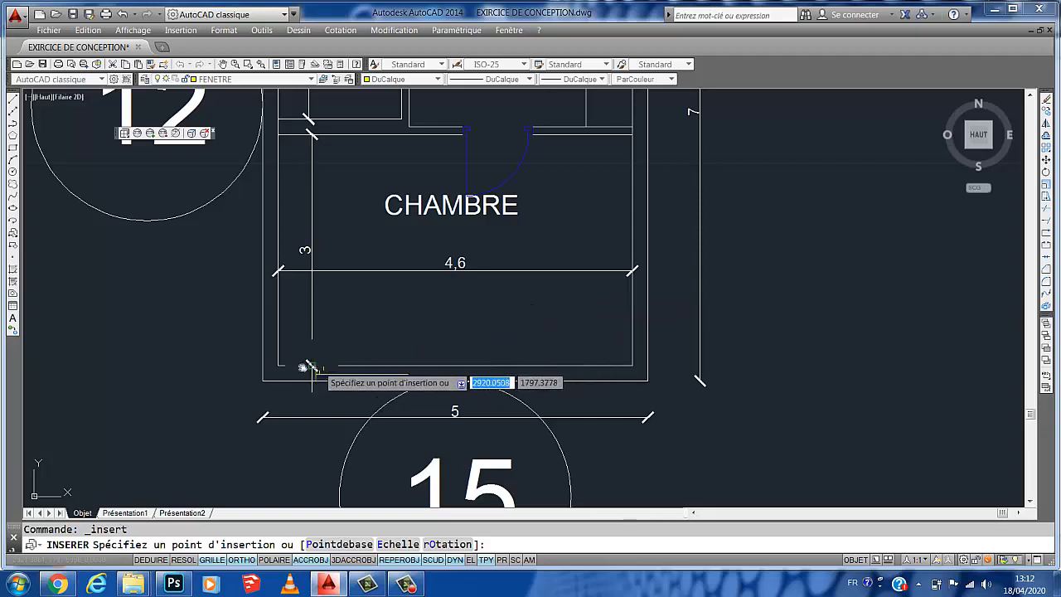
scroll(277, 364, "up", 5)
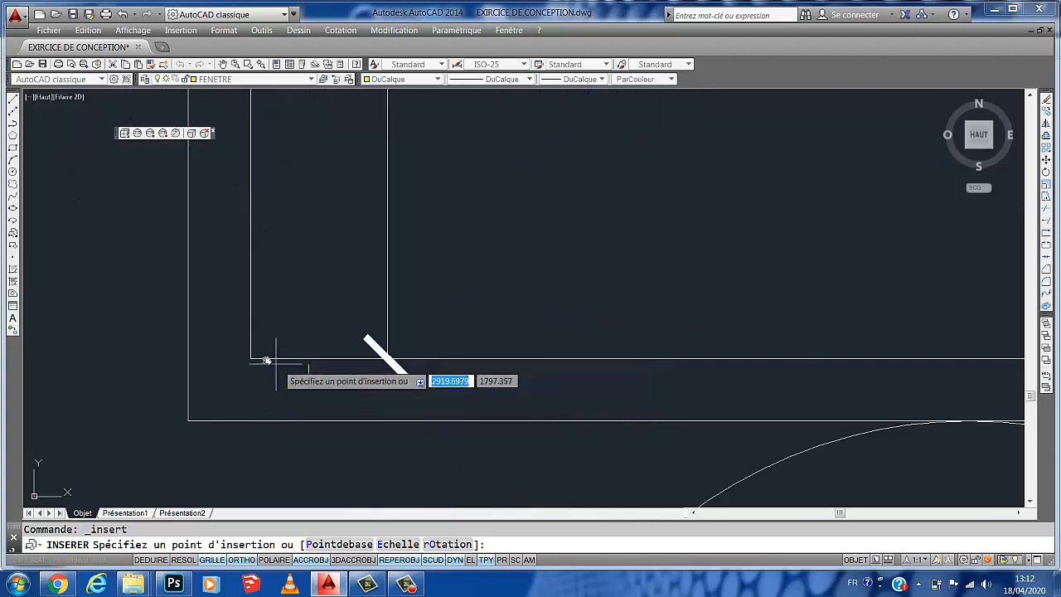
scroll(438, 331, "down", 4)
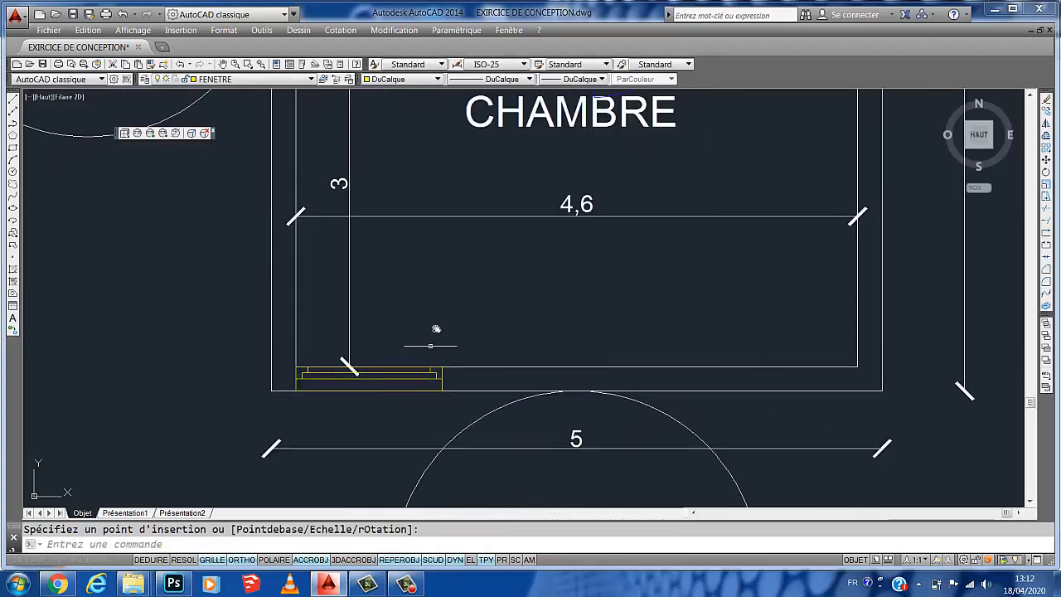
- Calculate 2.20/3 with the quick calculator to get the window spacing along the bedroom's lower wall
scroll(526, 286, "down", 4)
scroll(516, 284, "up", 2)
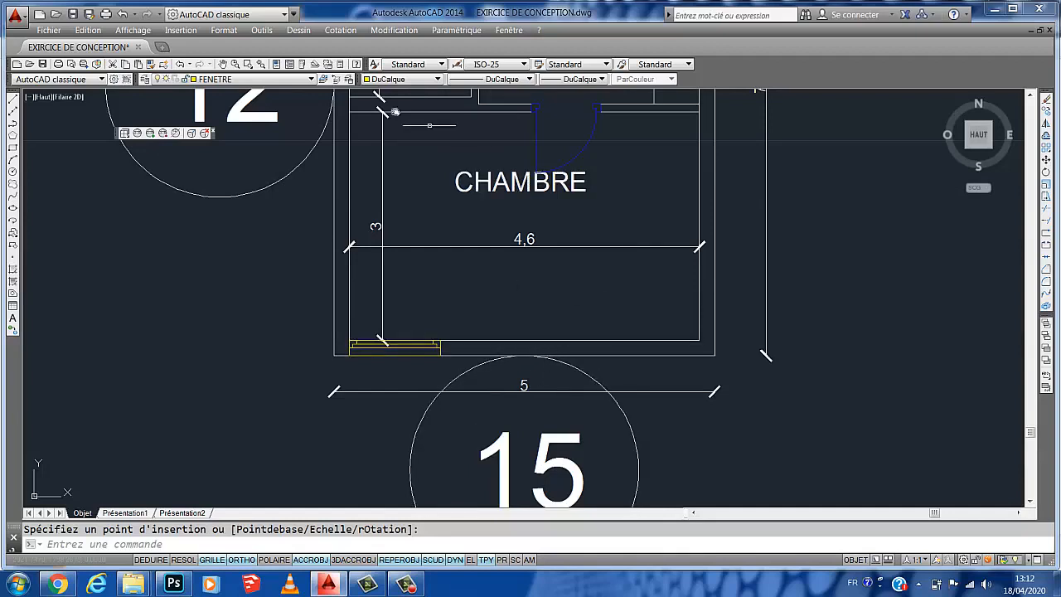
key("ctrl+8")
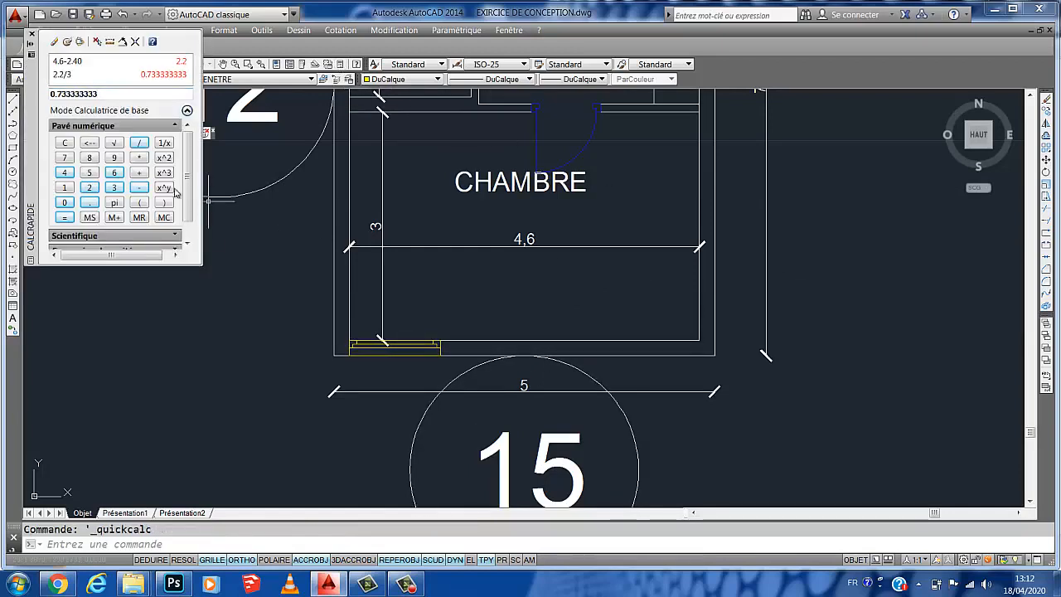
left_click(65, 142)
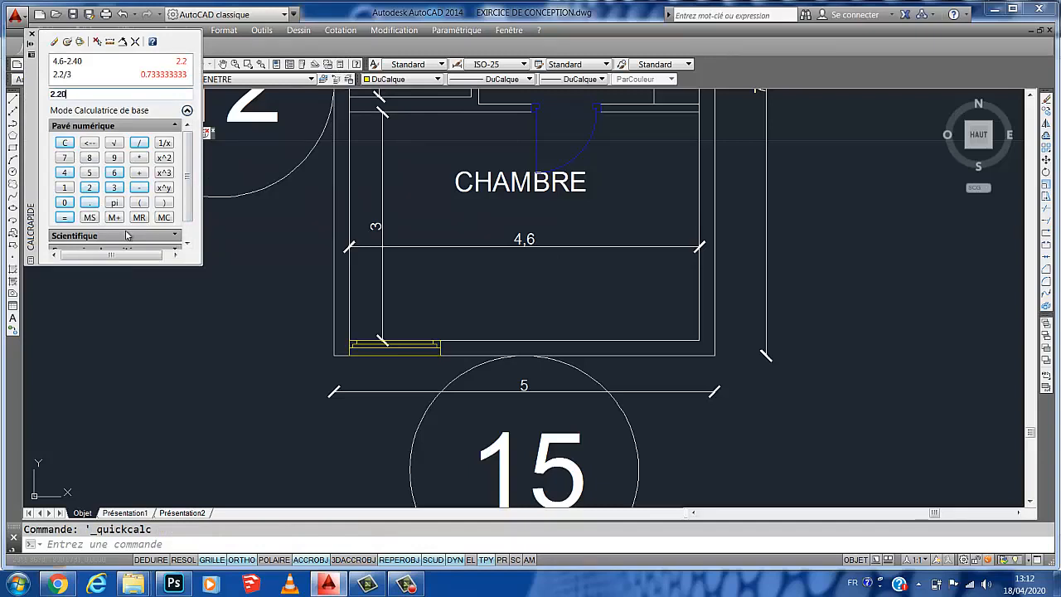
type("3")
key("Return")
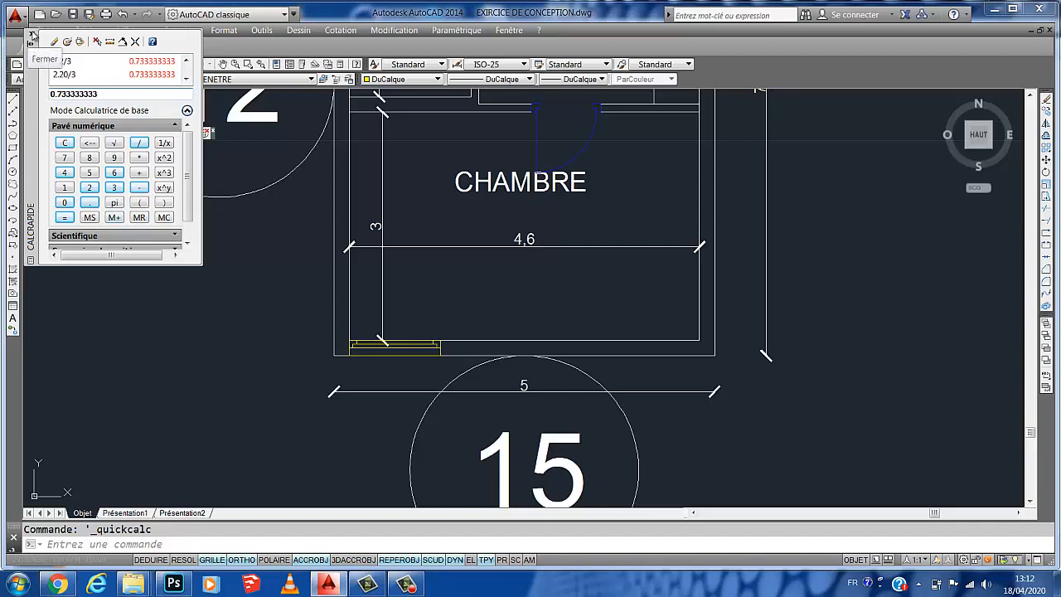
left_click(31, 36)
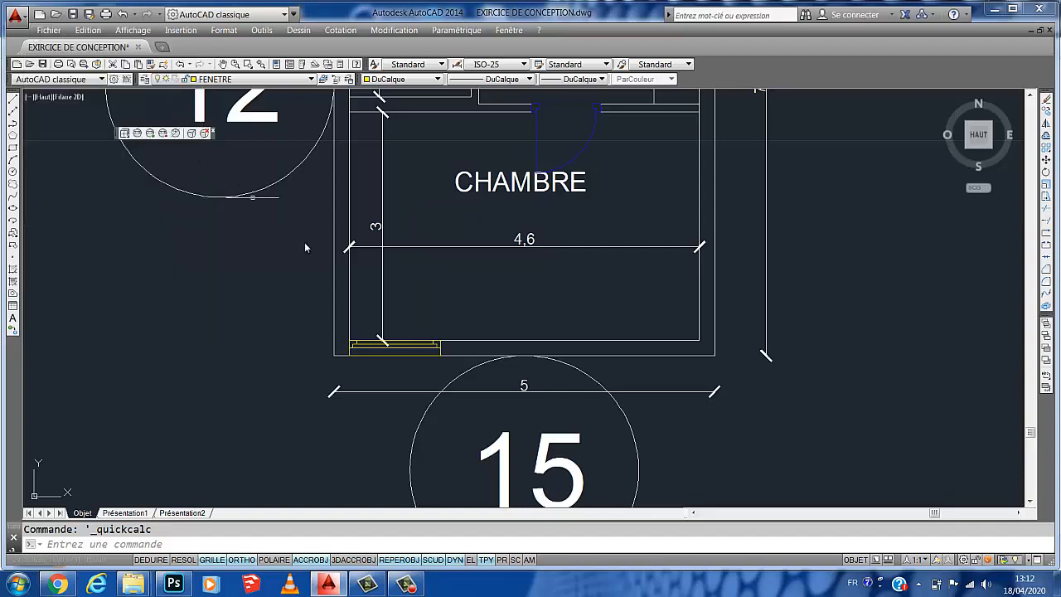
- Move the inserted window block 0.73 to the right along the lower wall of the CHAMBRE
left_click(438, 341)
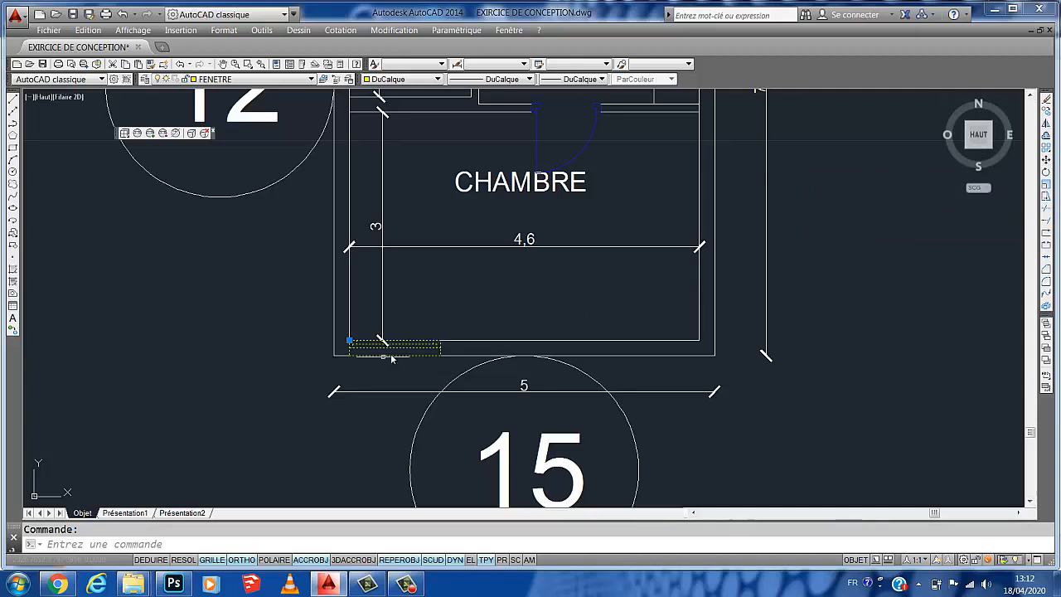
scroll(392, 358, "up", 3)
scroll(392, 358, "down", 3)
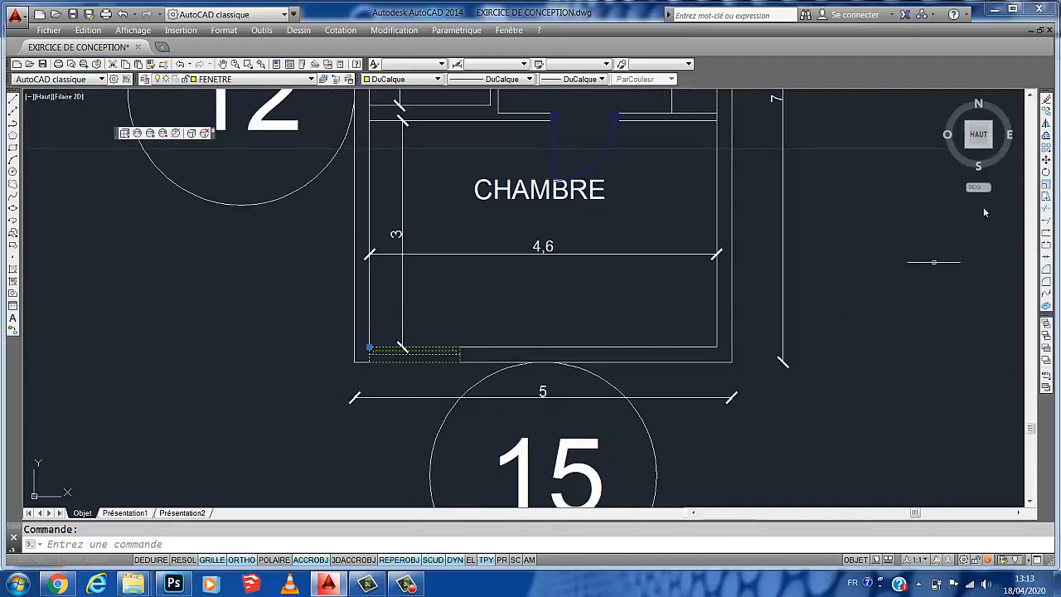
left_click(1046, 169)
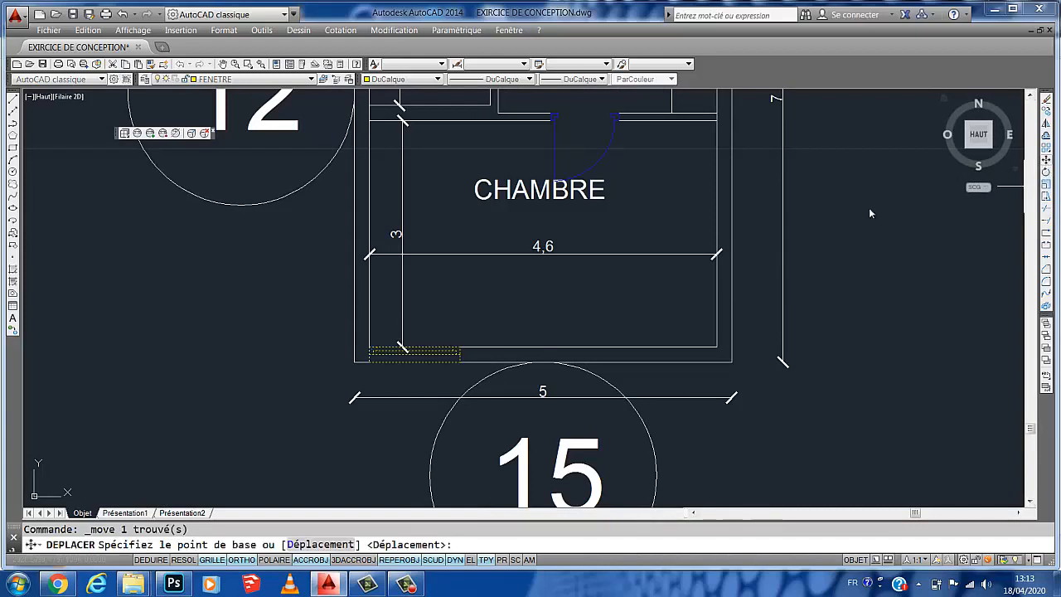
scroll(390, 376, "up", 2)
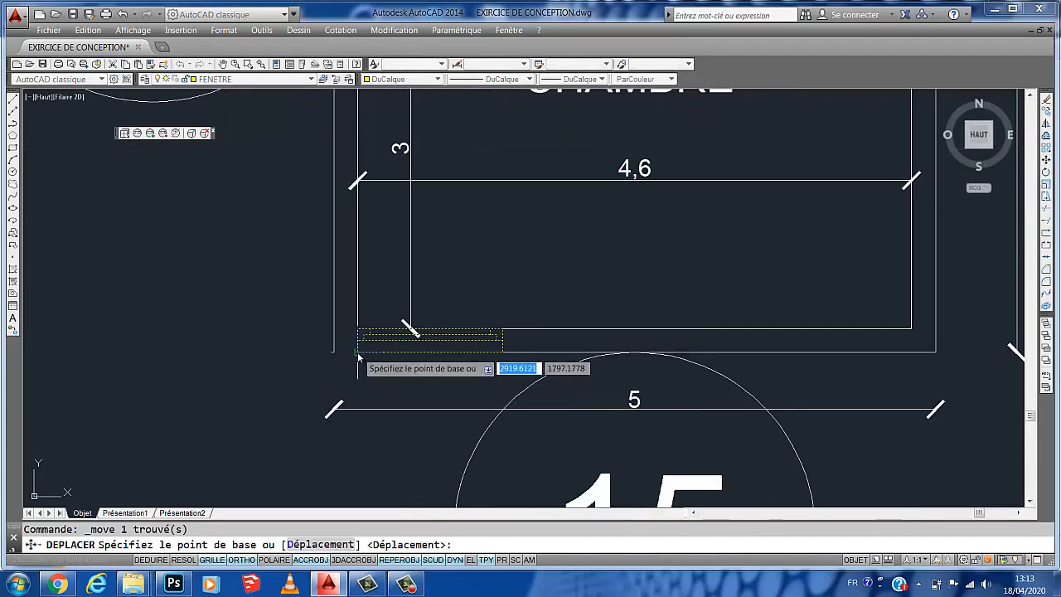
left_click(356, 356)
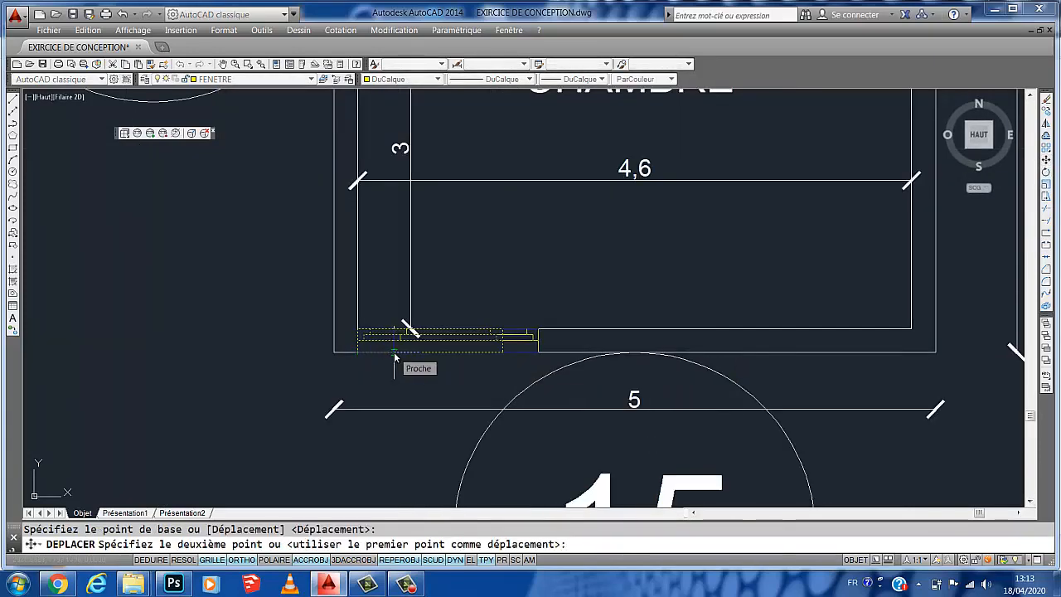
type("0")
key("Return")
scroll(497, 358, "down", 3)
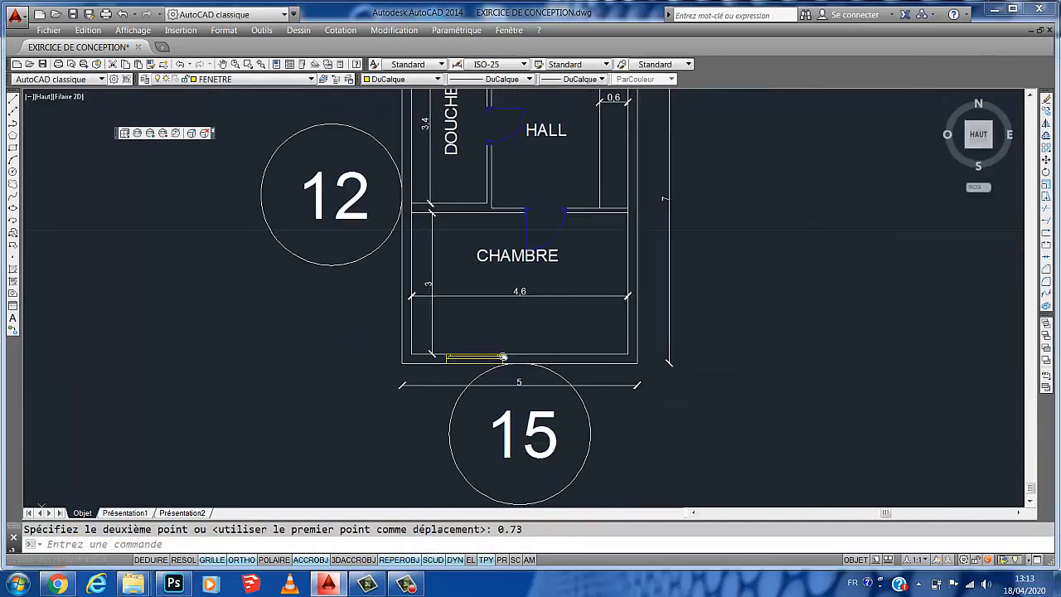
- Copy the window along the CHAMBRE's lower wall so its upper-right corner meets the room's lower-right inner corner
scroll(499, 356, "up", 3)
left_click(486, 353)
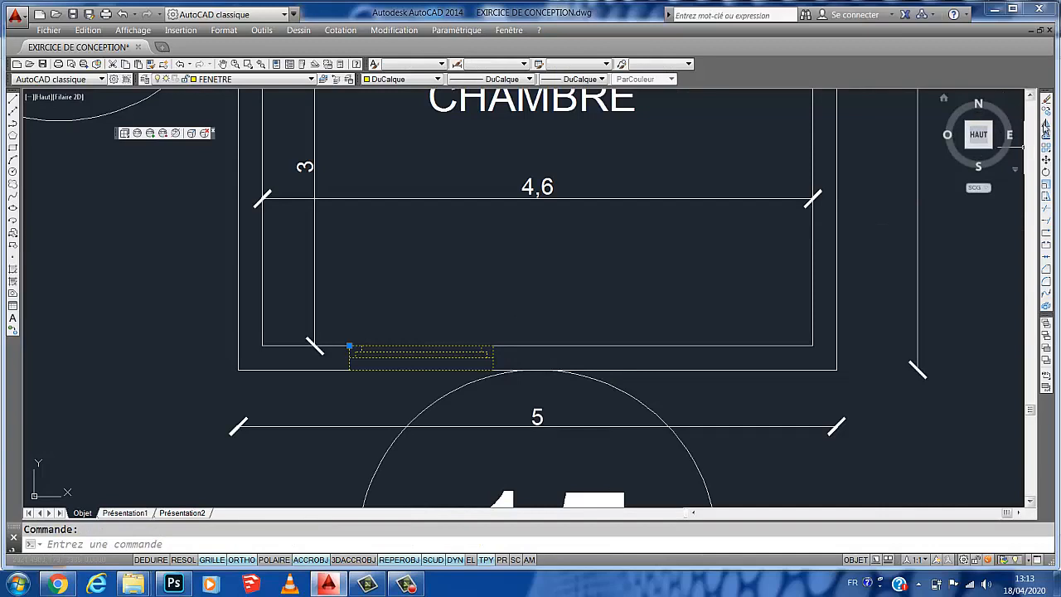
left_click(1046, 111)
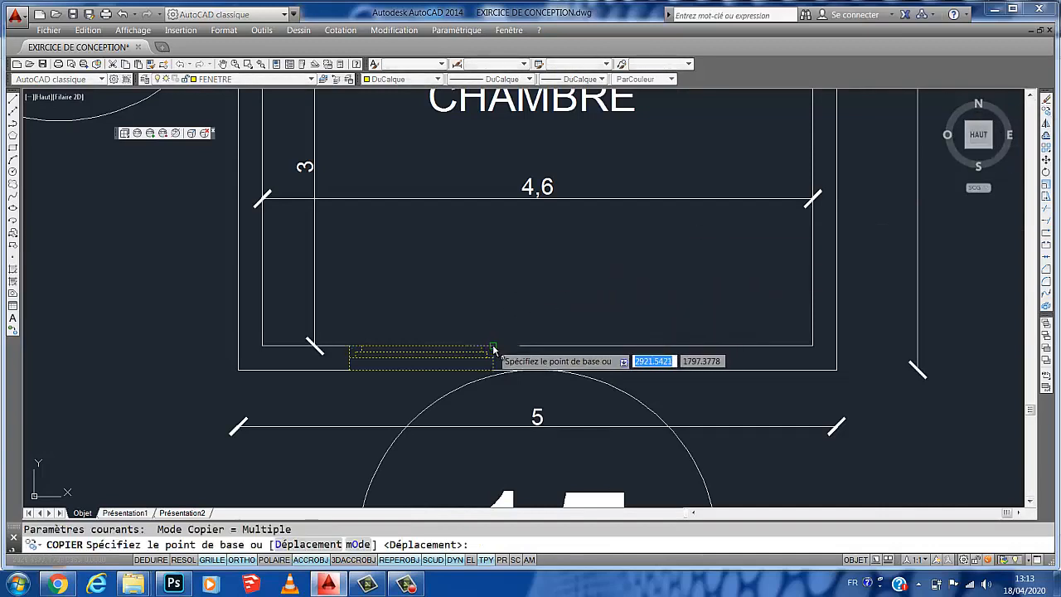
left_click(522, 355)
left_click(842, 355)
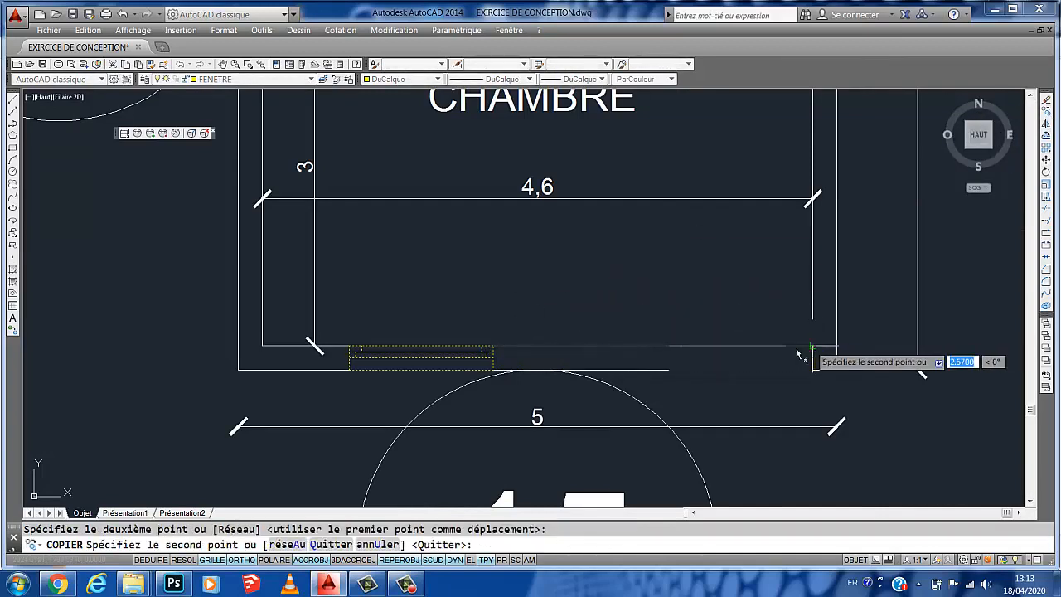
key("Escape")
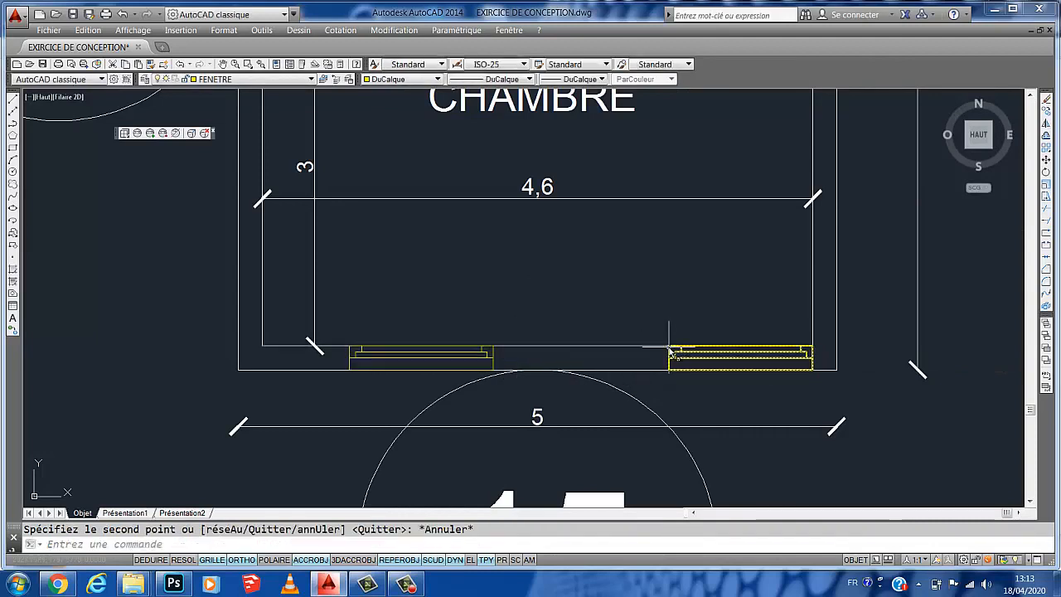
- Move the copied window 0.73 to the left from the CHAMBRE's lower-right inner corner
left_click(672, 355)
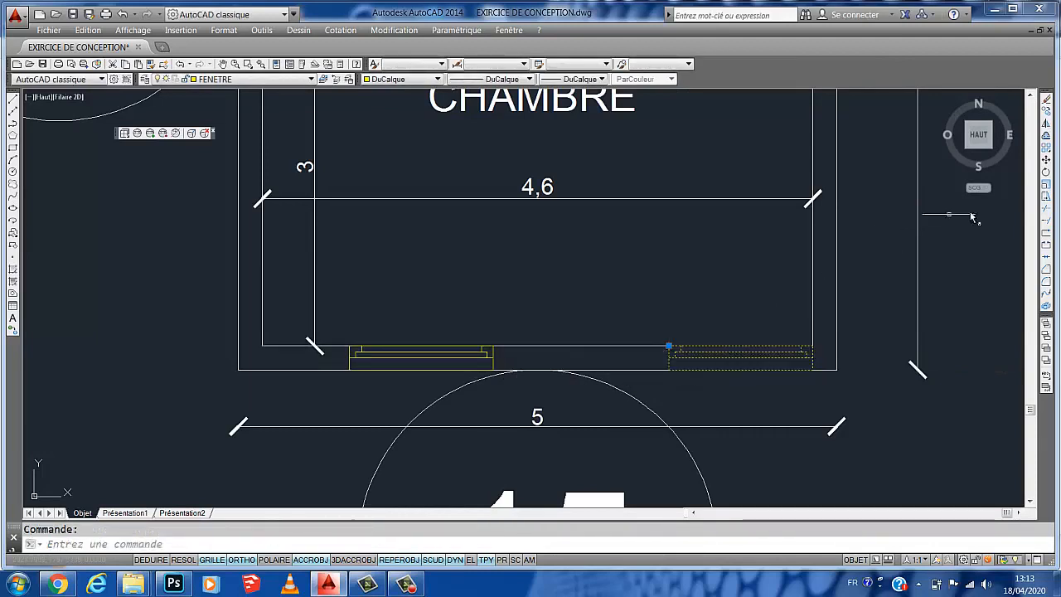
left_click(1046, 161)
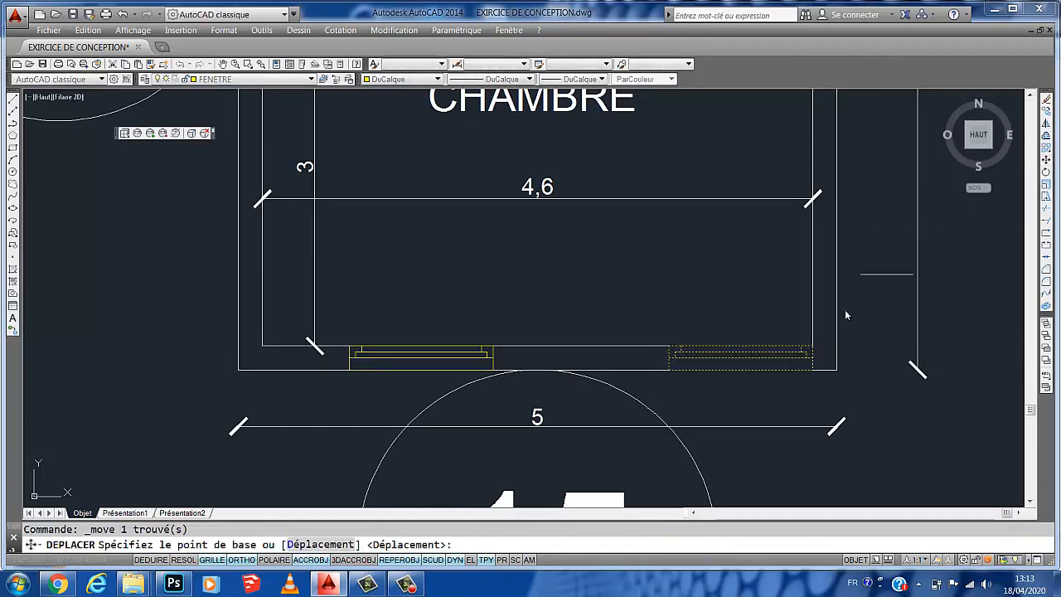
left_click(813, 346)
type("0.73")
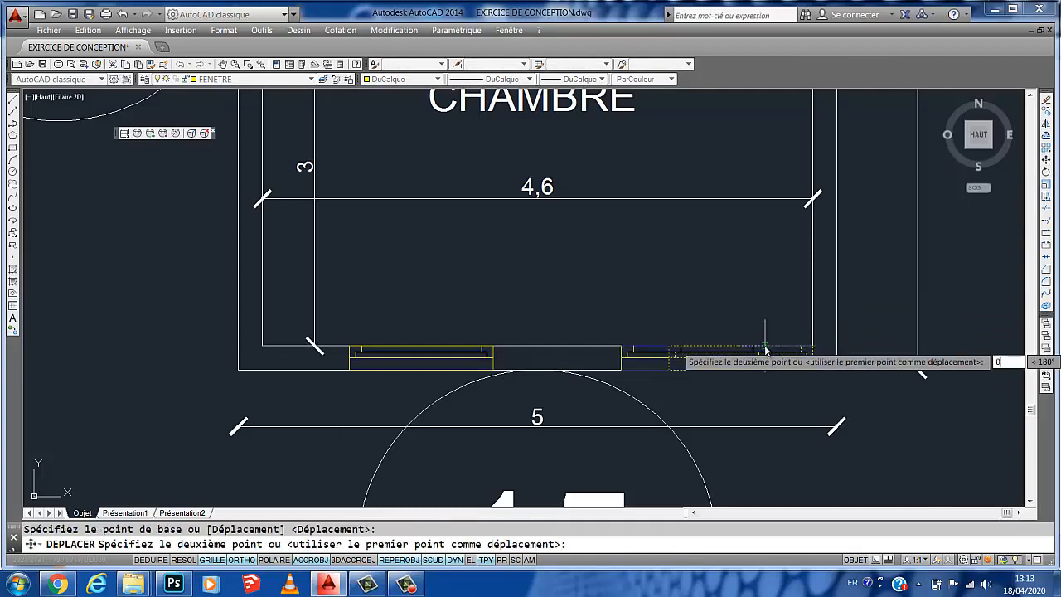
key("Return")
- Copy the left window of the CHAMBRE's lower wall to the empty area left of the floor plan
scroll(780, 347, "down", 6)
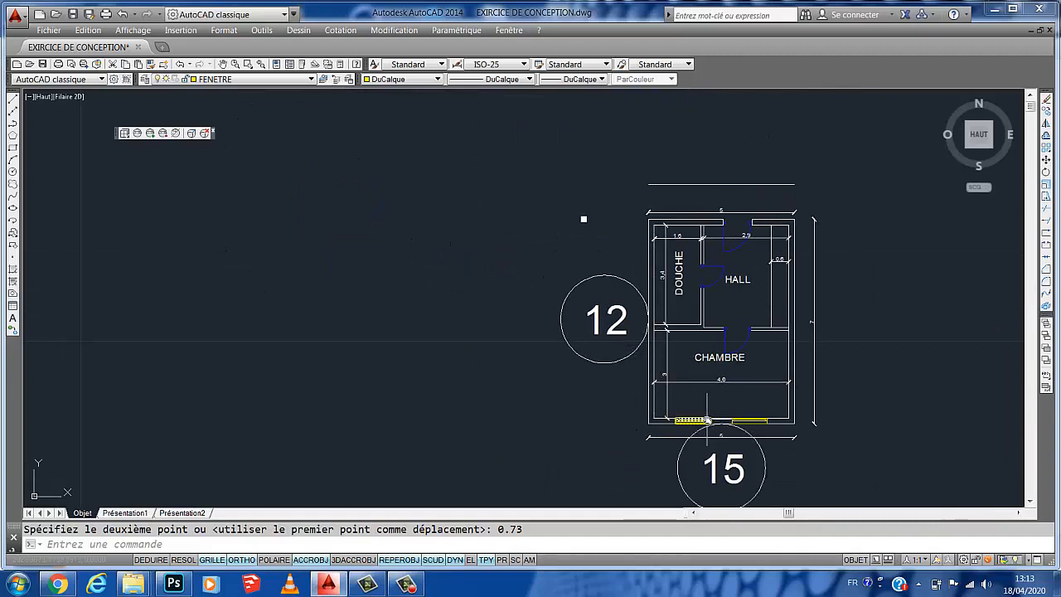
key("Return")
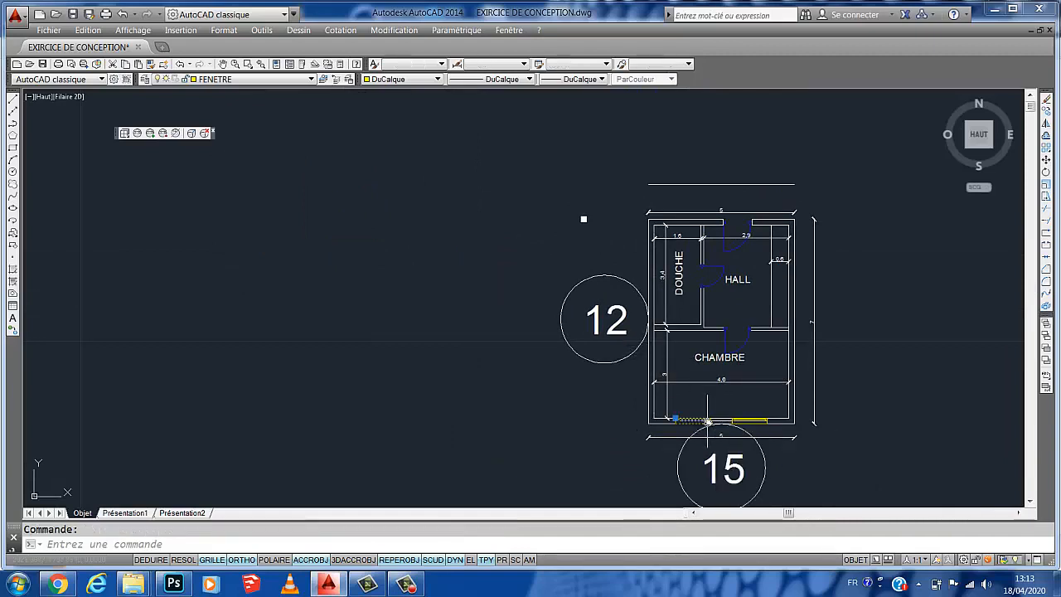
left_click(1046, 111)
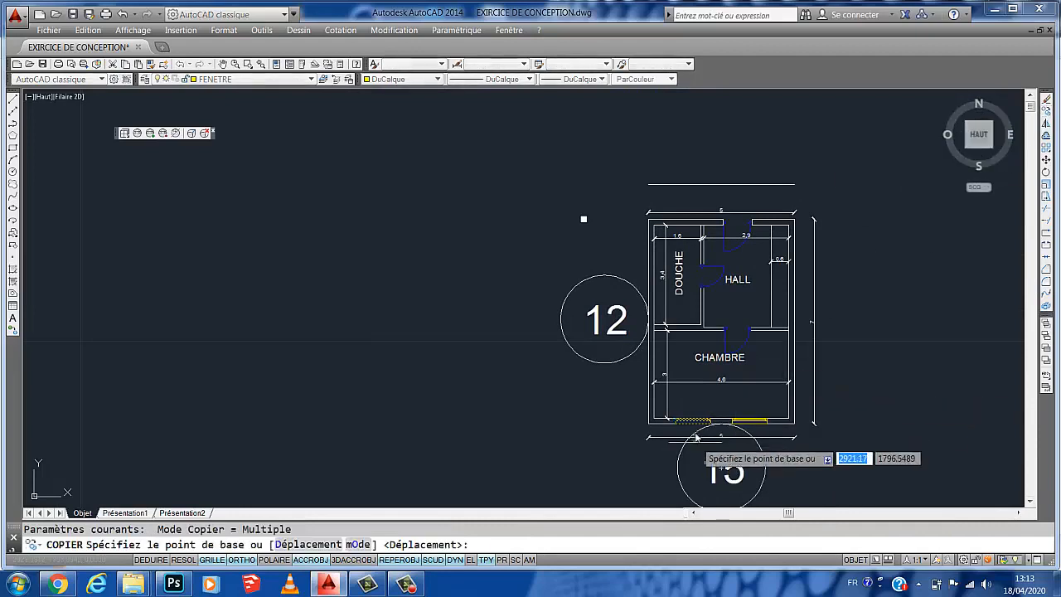
left_click(693, 418)
left_click(591, 412)
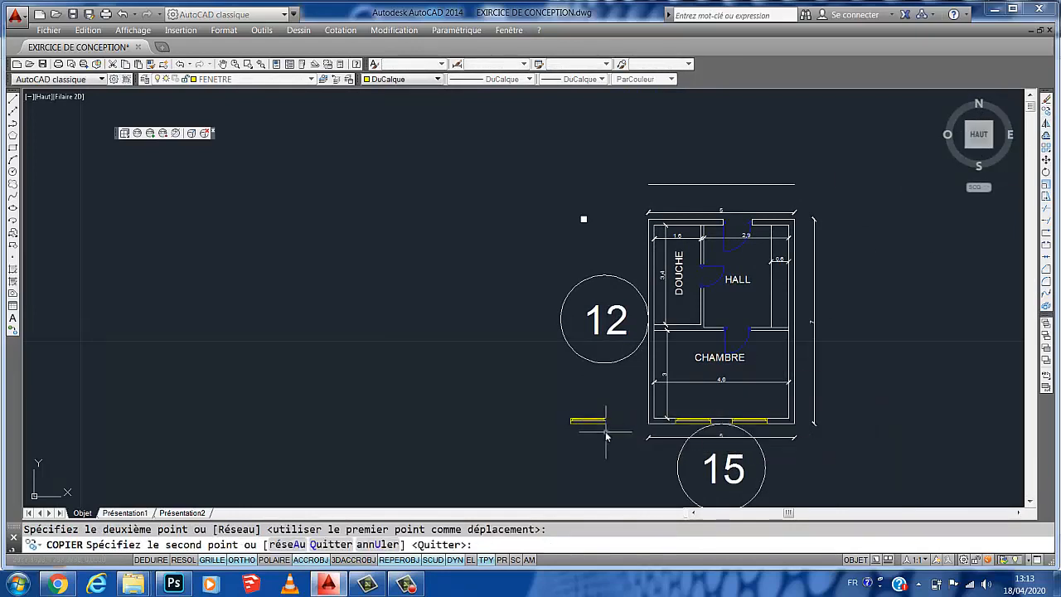
key("Escape")
scroll(618, 404, "up", 3)
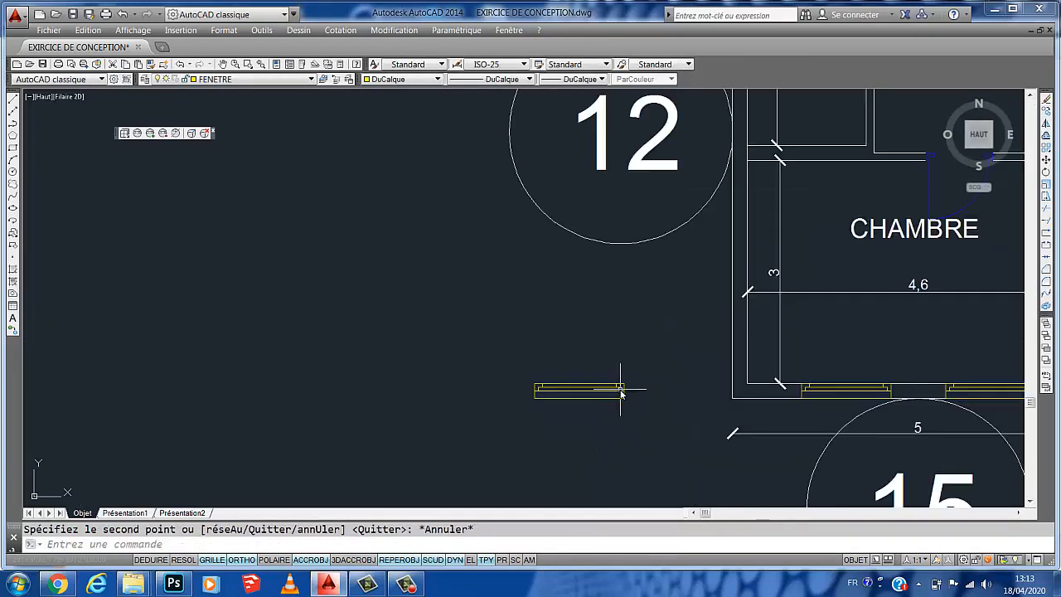
key("Escape")
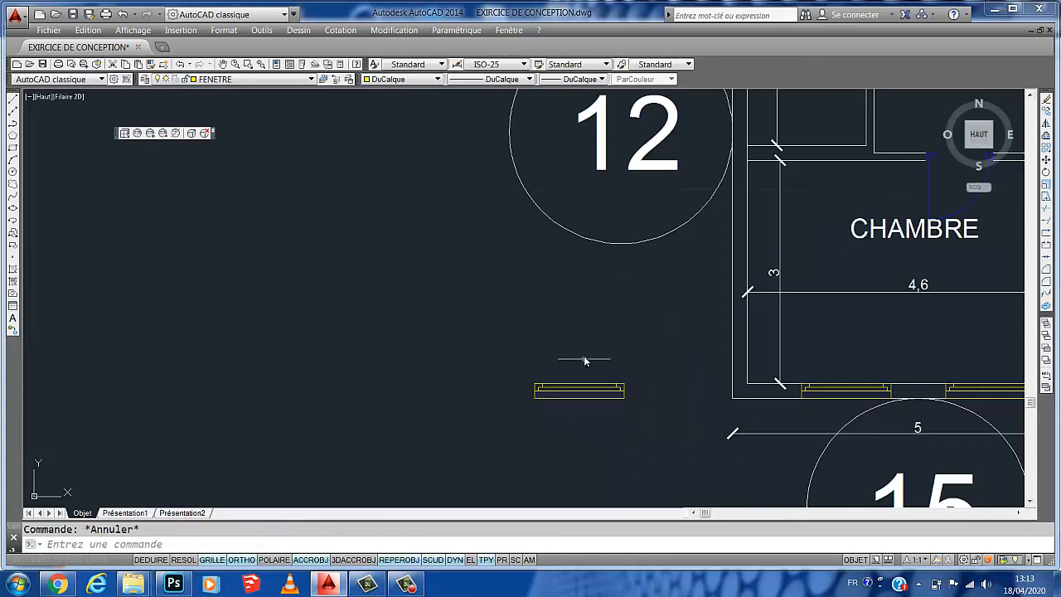
- Try rotating the loose window copy to 270° about its upper-left corner and undo the rotation
scroll(584, 361, "down", 4)
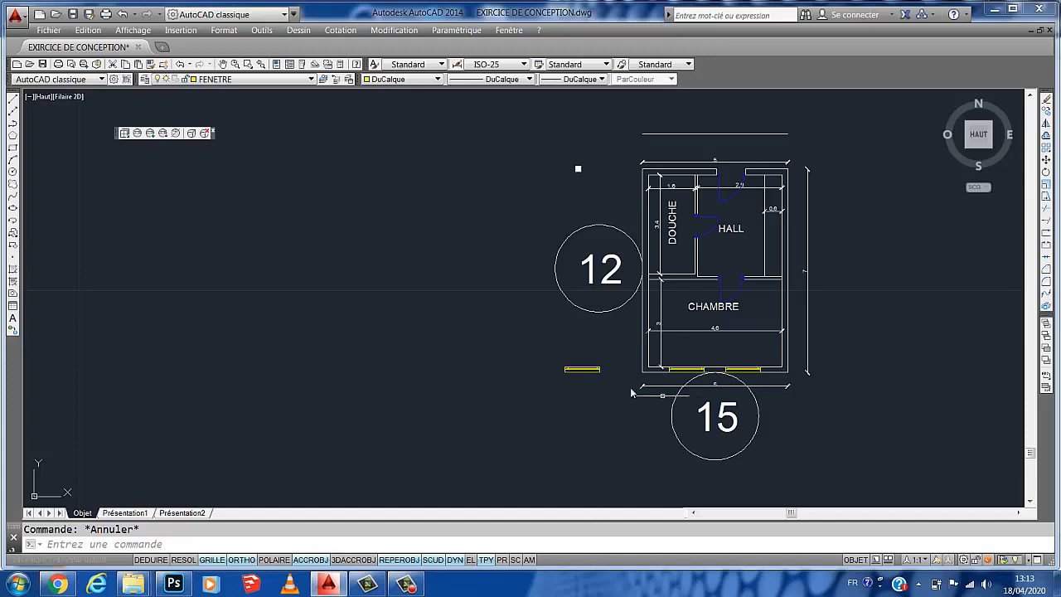
middle_click_drag(580, 377, 507, 396)
left_click(505, 386)
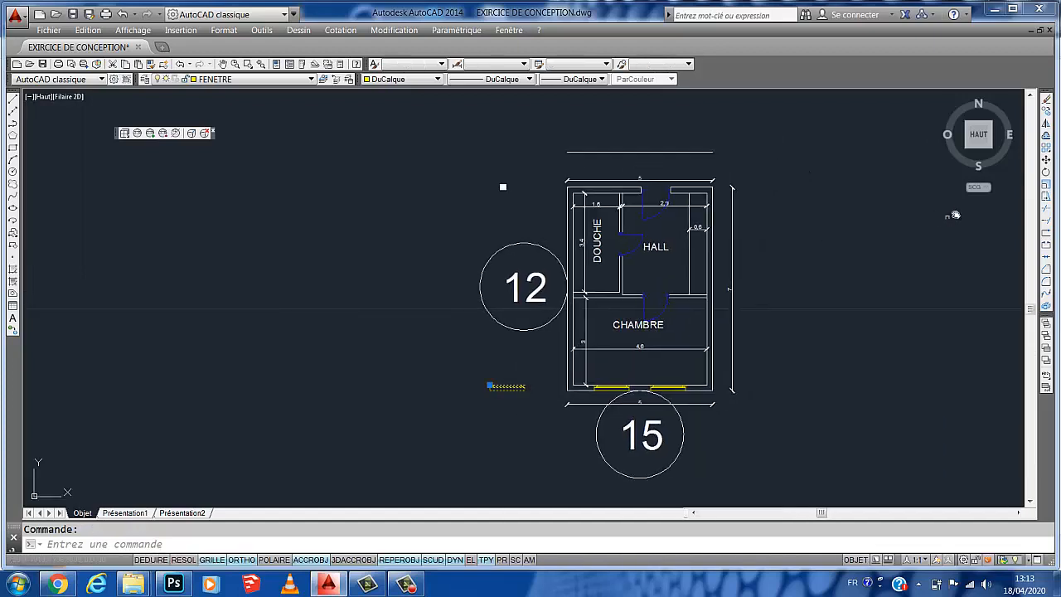
left_click(1046, 171)
scroll(501, 414, "up", 3)
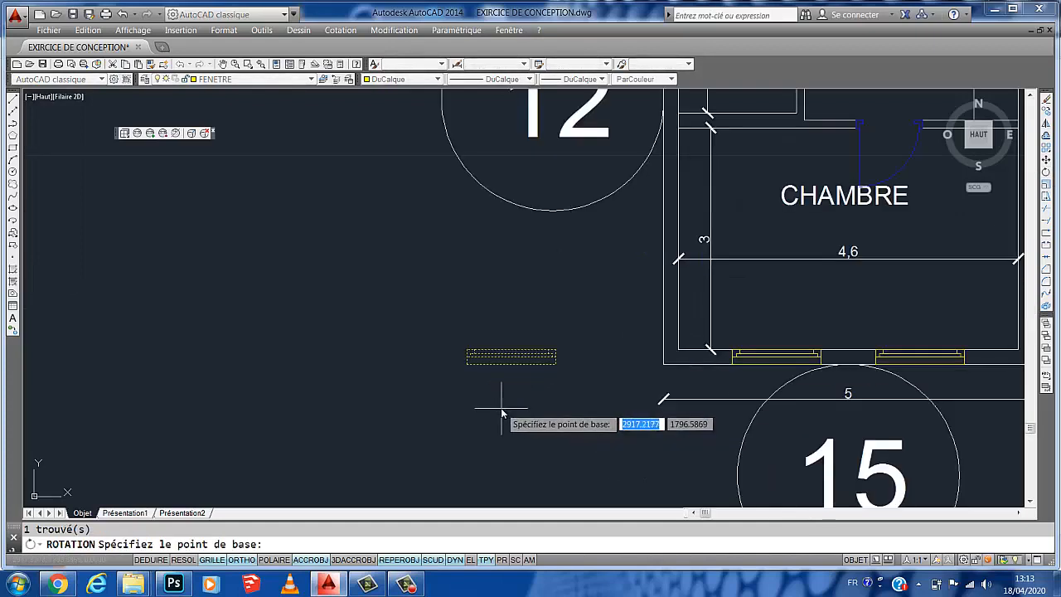
scroll(474, 365, "up", 2)
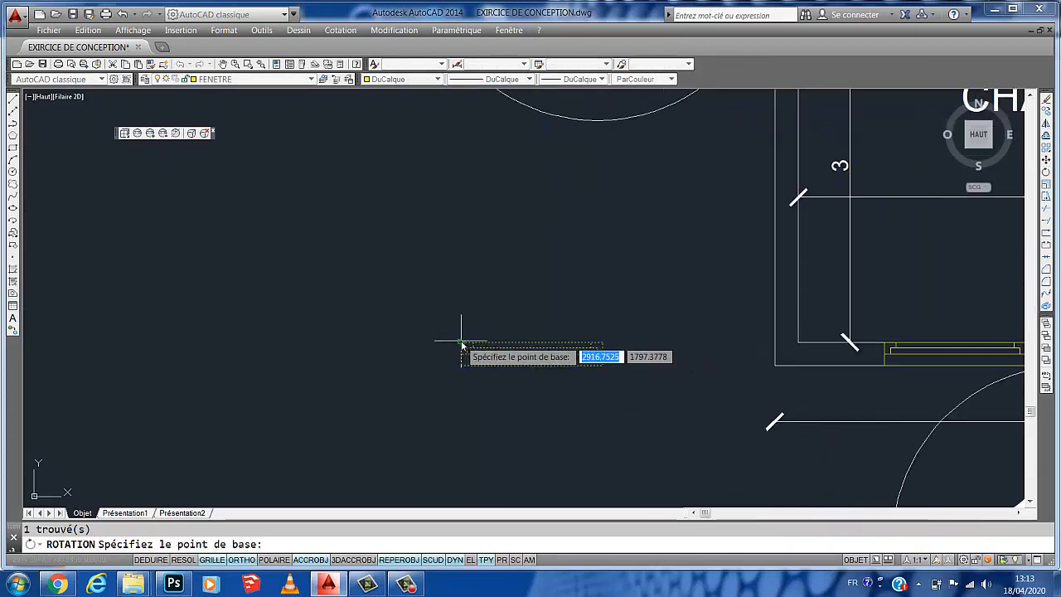
left_click(460, 342)
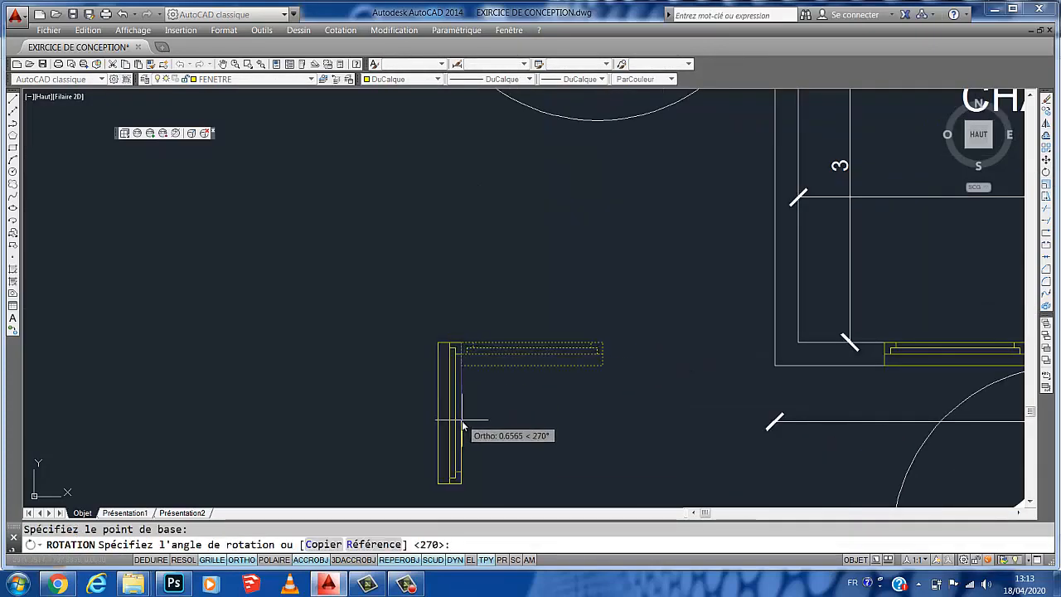
left_click(457, 426)
middle_click_drag(467, 426, 471, 360)
scroll(480, 355, "down", 5)
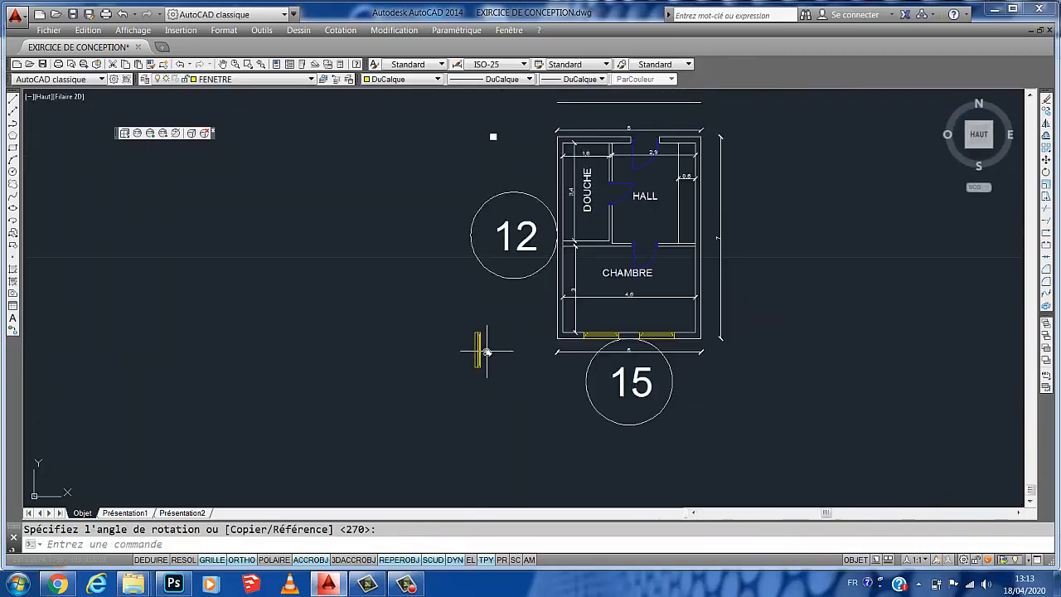
scroll(487, 349, "up", 5)
scroll(478, 351, "down", 5)
key("ctrl+z")
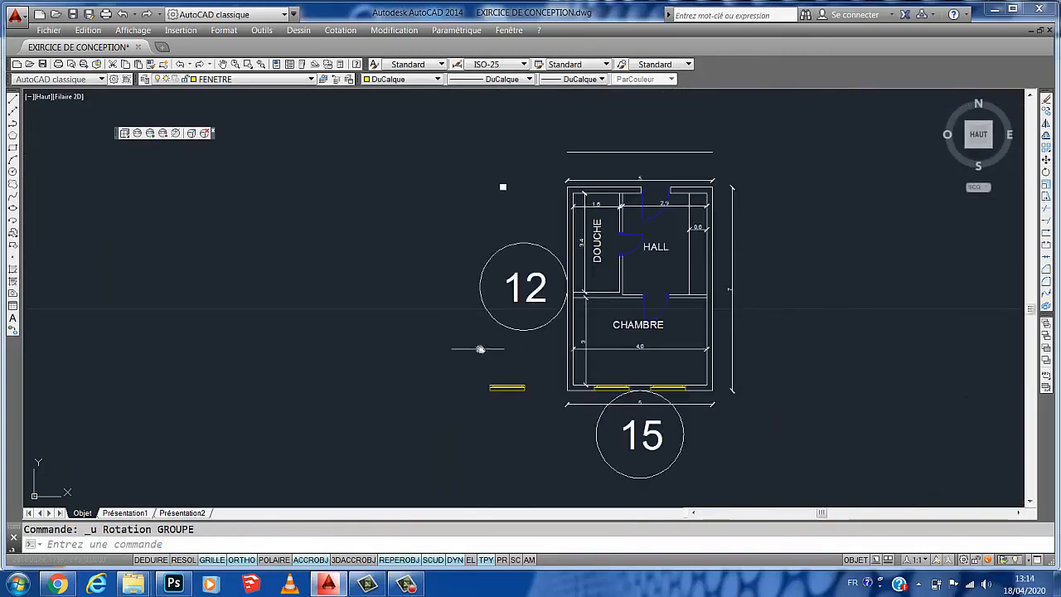
- Rotate the loose window copy to 270° about its upper-left corner so it stands vertically
left_click(510, 382)
scroll(510, 395, "up", 3)
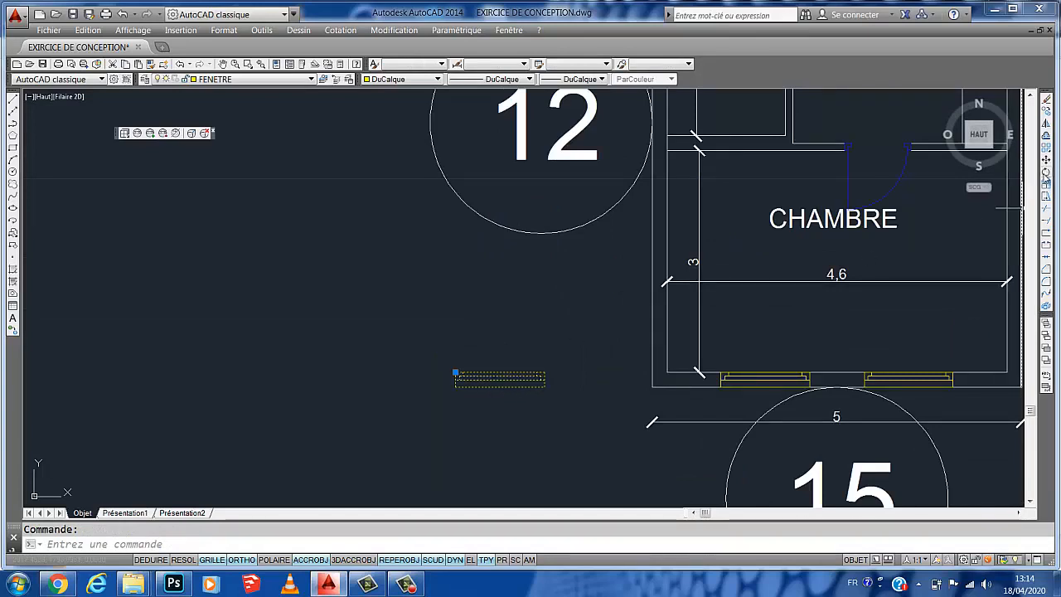
left_click(1046, 174)
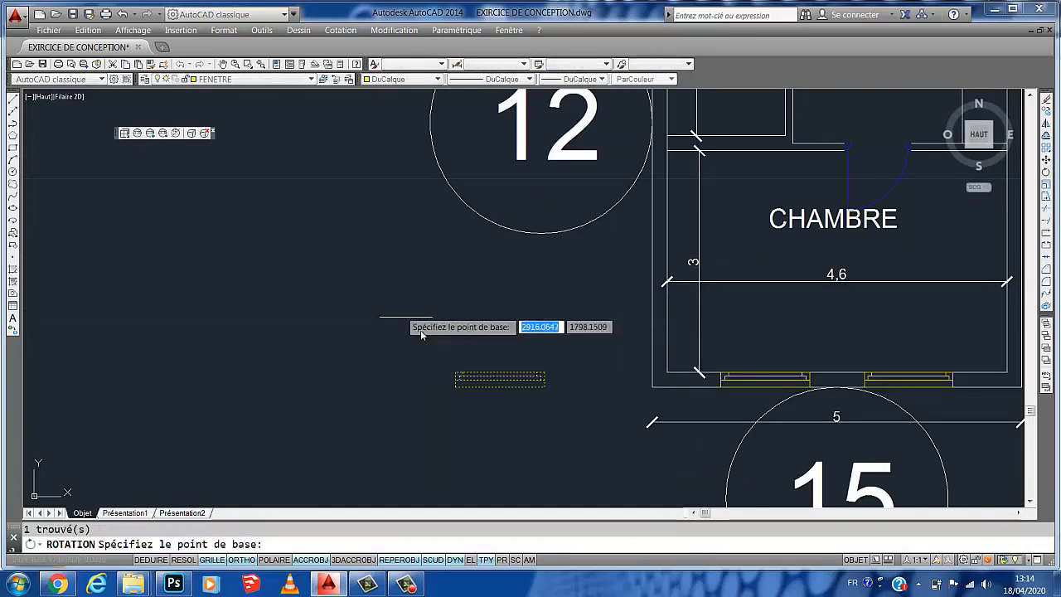
left_click(456, 373)
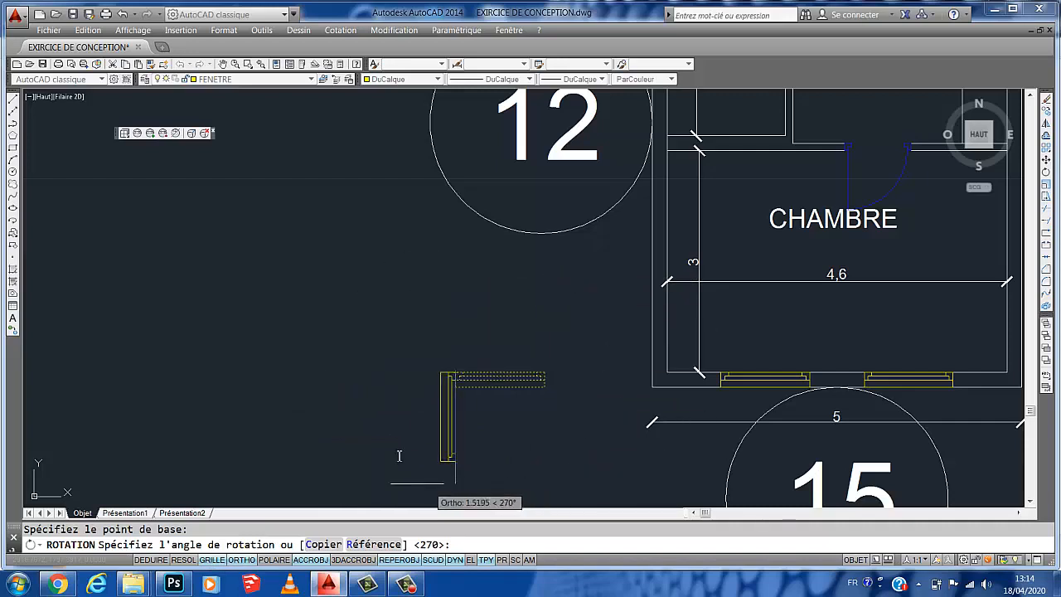
left_click(443, 474)
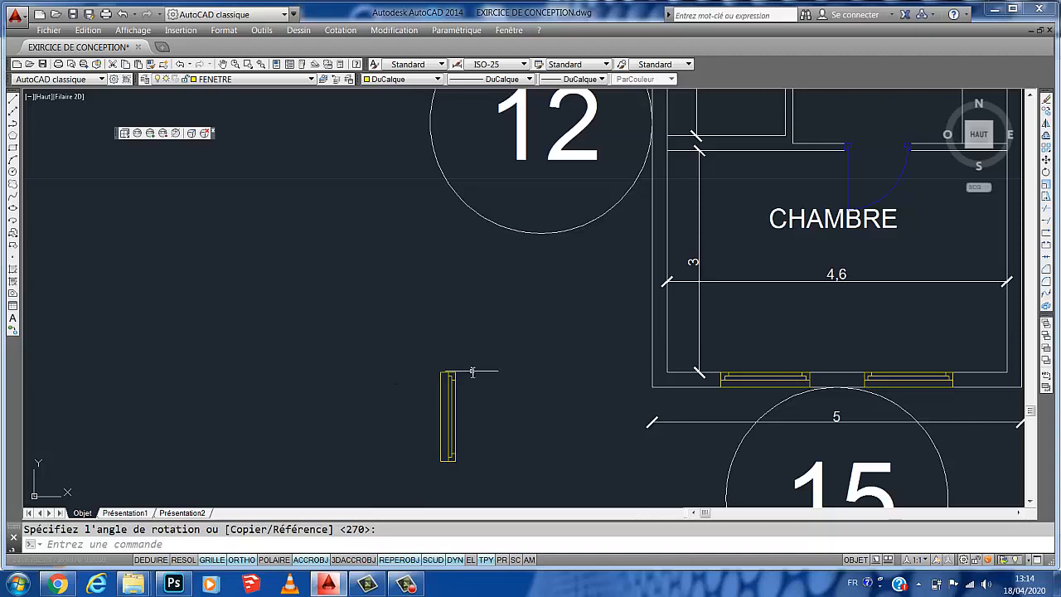
- Move the vertical window by its upper-right corner onto the CHAMBRE's upper-left inner corner, inside the left wall
left_click(454, 372)
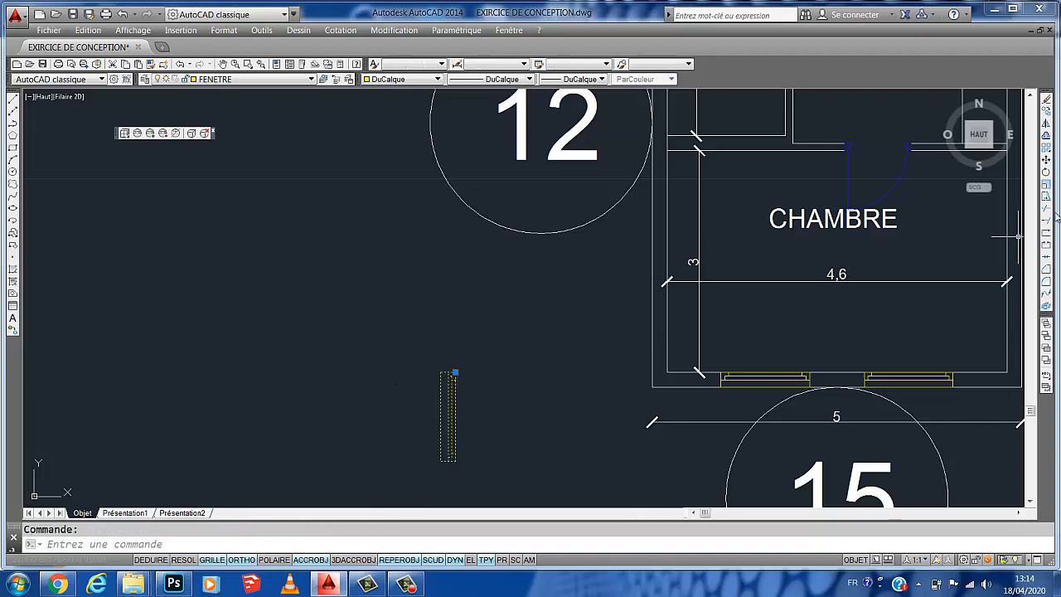
left_click(1047, 161)
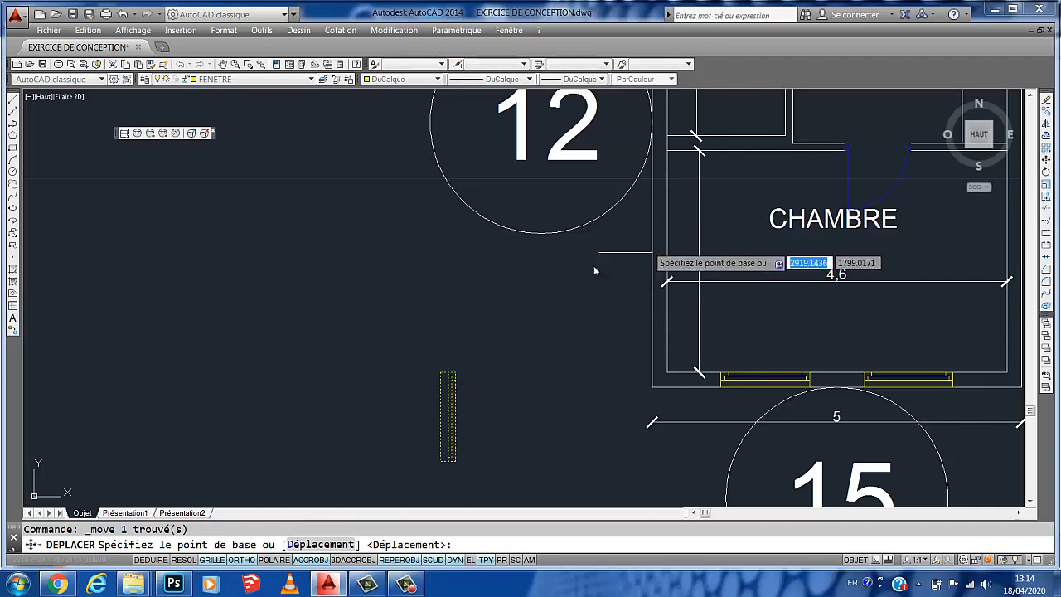
left_click(455, 377)
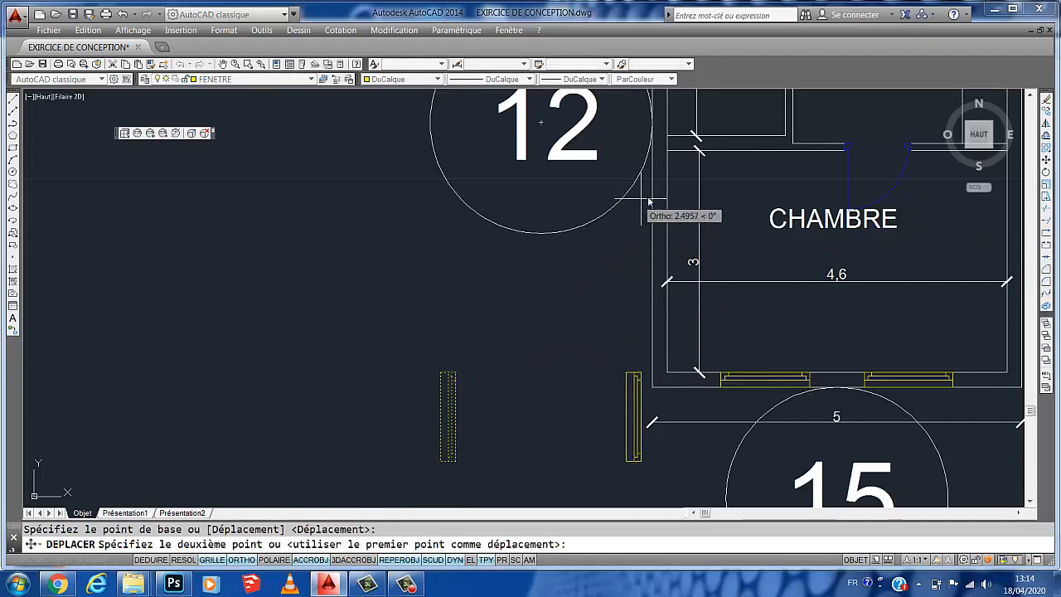
left_click(668, 154)
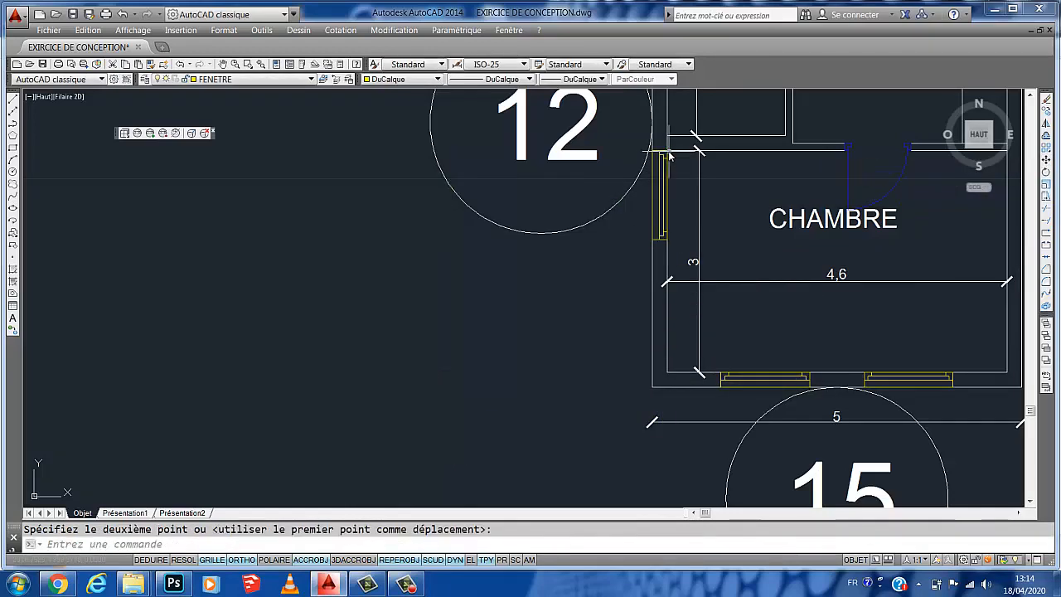
- Move the vertical window 0.9 downward along the CHAMBRE's left wall
left_click(662, 238)
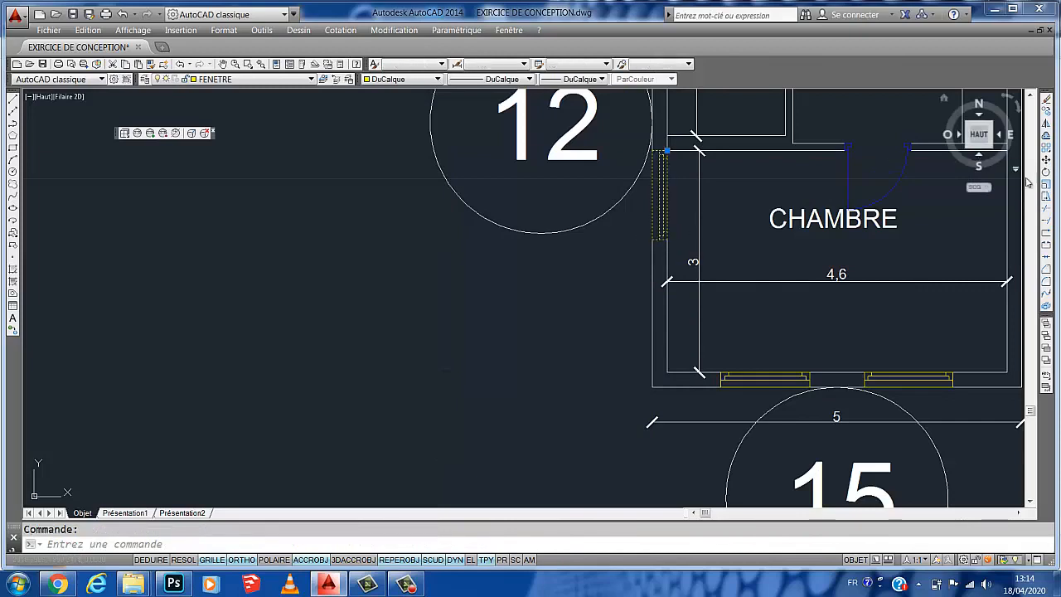
left_click(1046, 163)
scroll(660, 168, "up", 1)
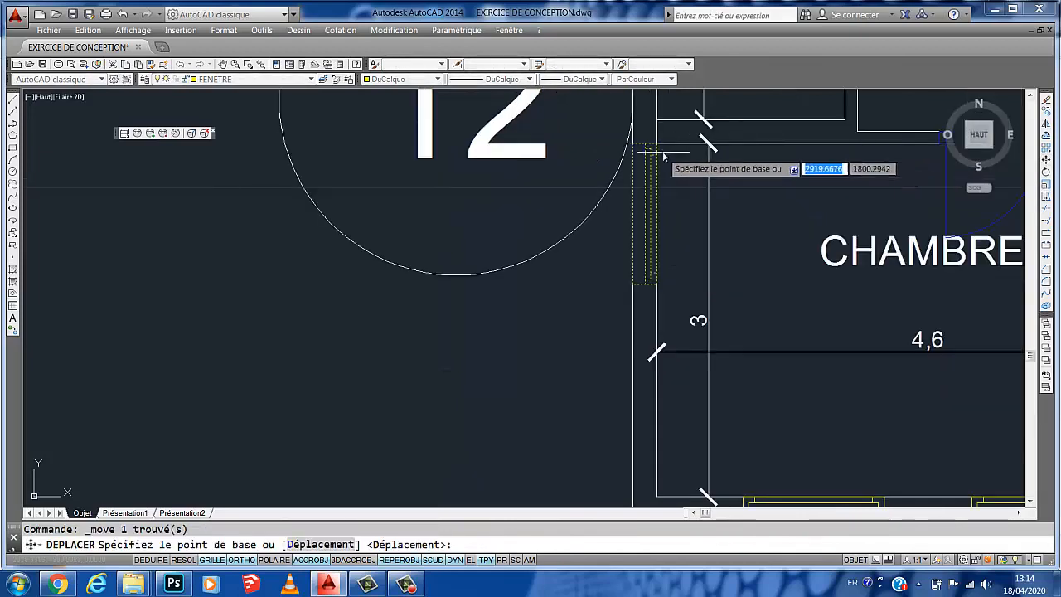
left_click(656, 145)
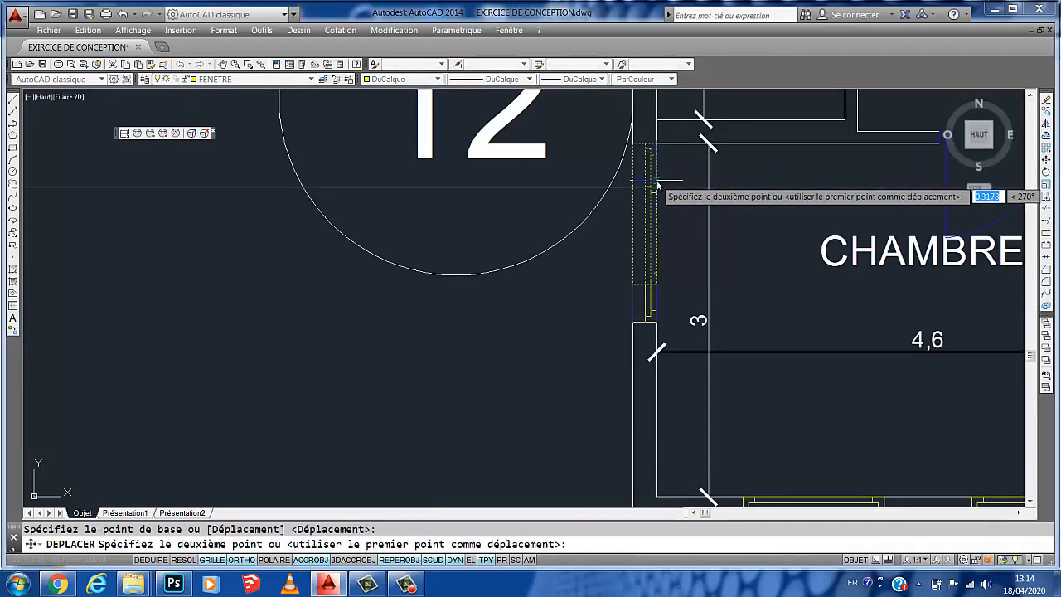
type("0.9")
key("Return")
scroll(704, 207, "down", 4)
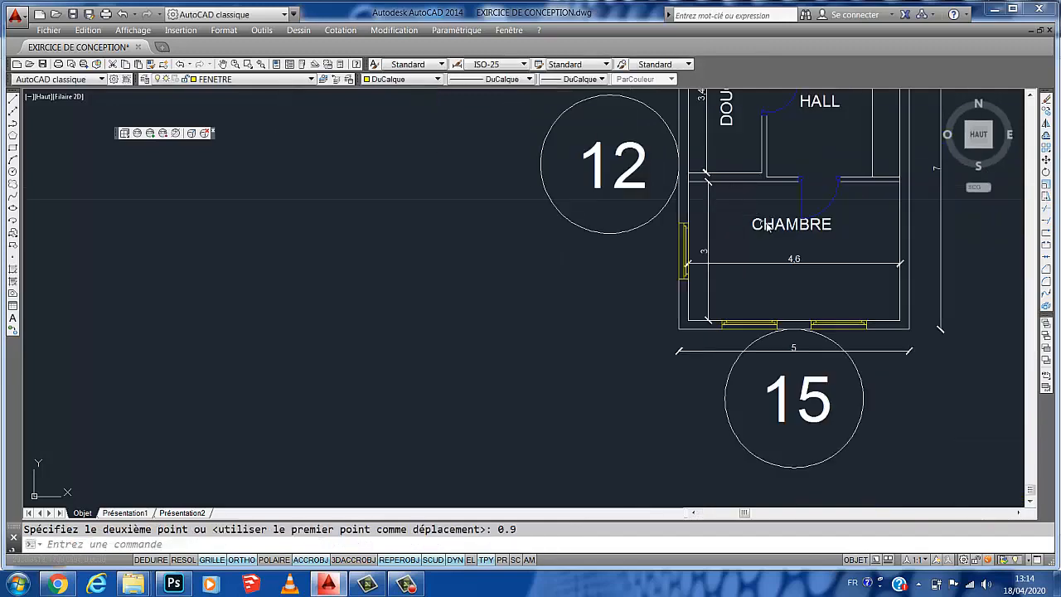
- Copy the vertical window from the CHAMBRE's left wall horizontally into the empty area outside the plan
mouse_move(767, 227)
middle_mouse_down()
mouse_move(741, 314)
mouse_move(689, 341)
middle_mouse_up()
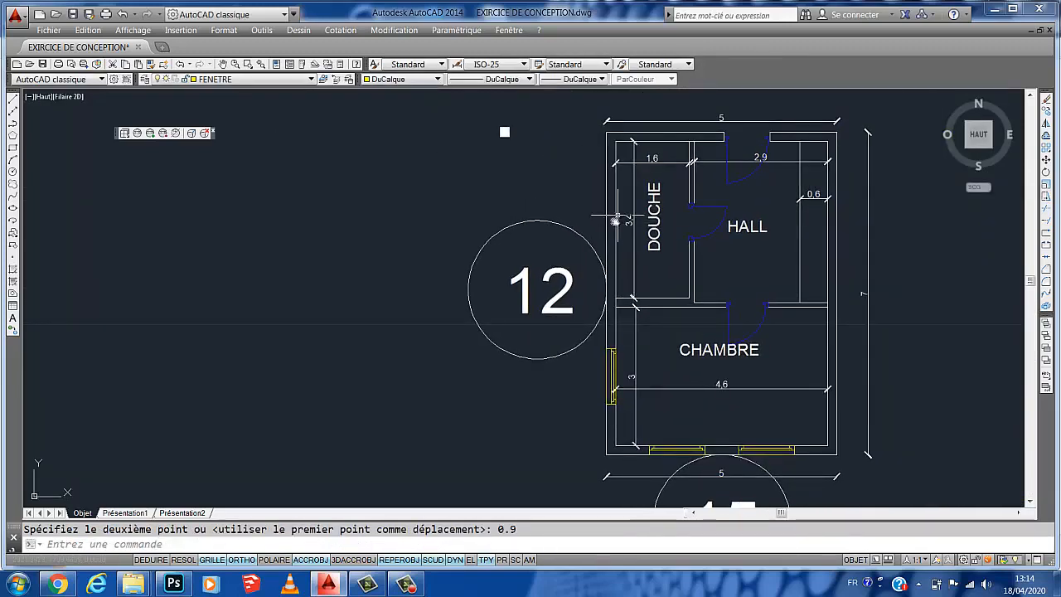
middle_click_drag(623, 240, 653, 229)
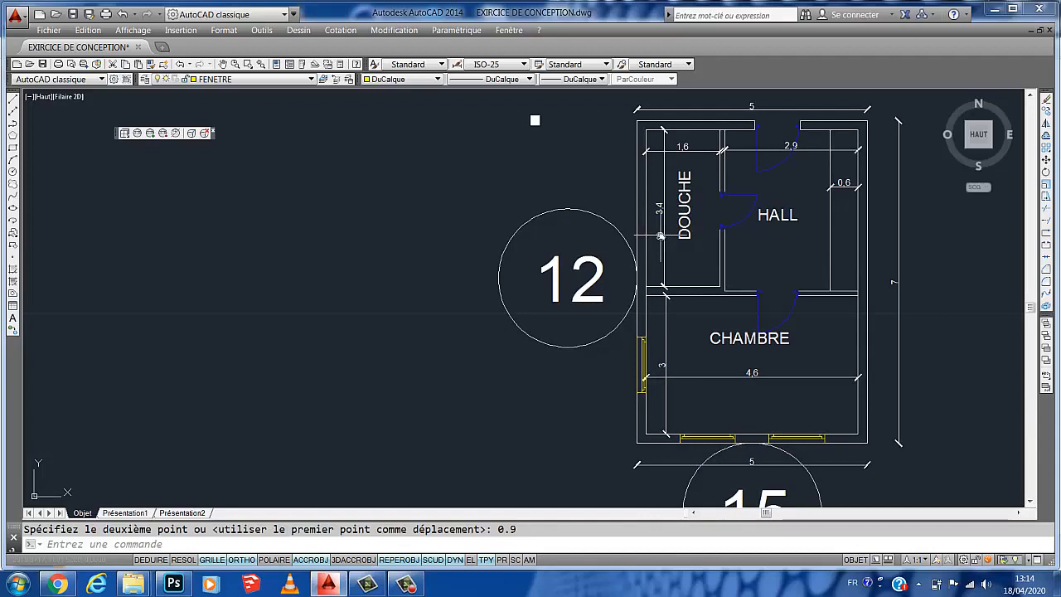
left_click(642, 338)
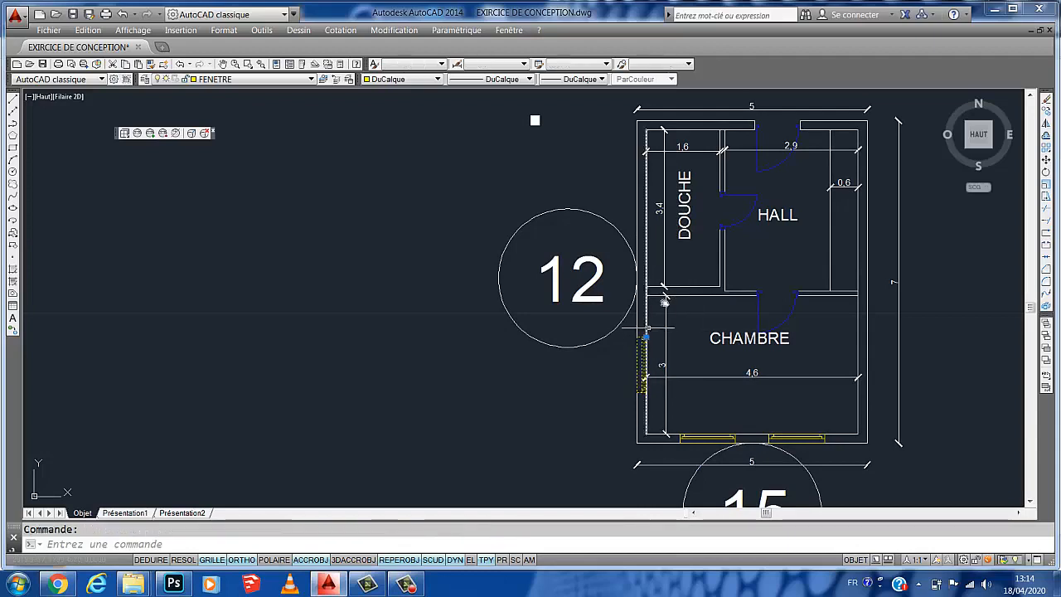
left_click(1047, 116)
left_click(642, 363)
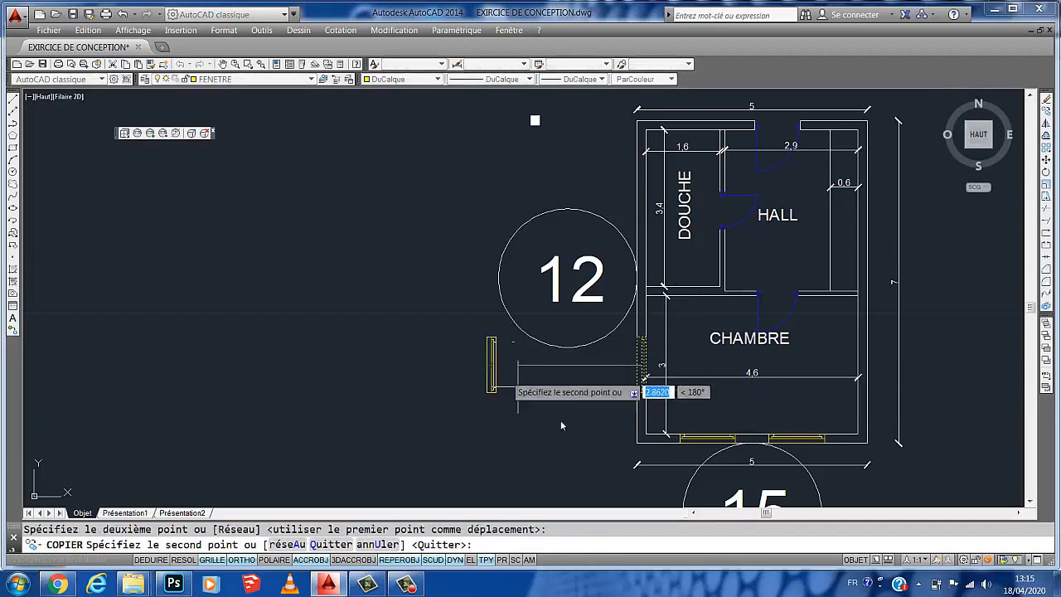
key("Escape")
- Explode the loose vertical window copy outside the plan into its component lines
scroll(494, 356, "up", 2)
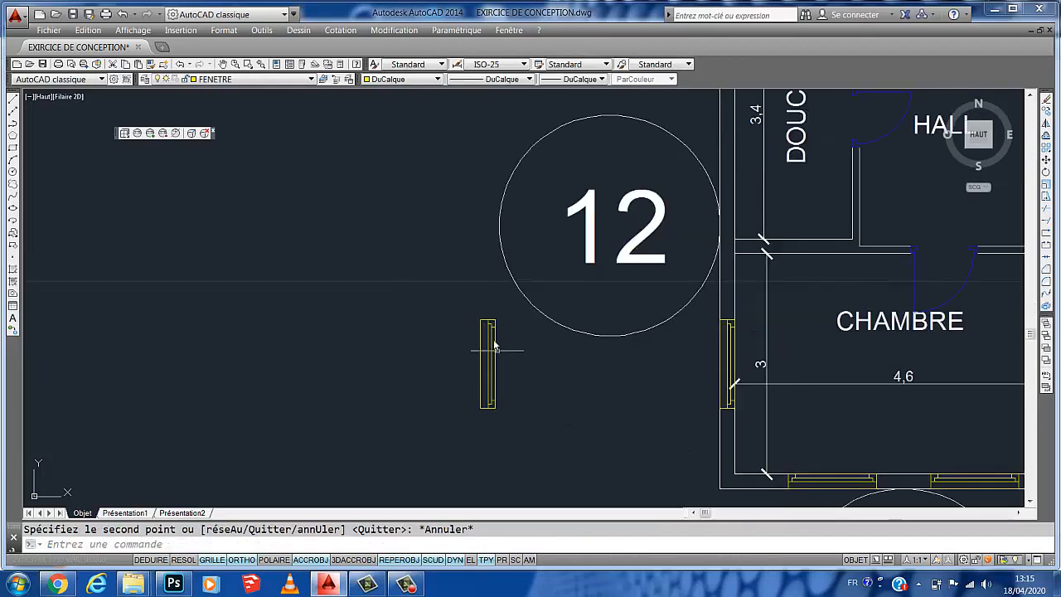
middle_click_drag(683, 373, 658, 345)
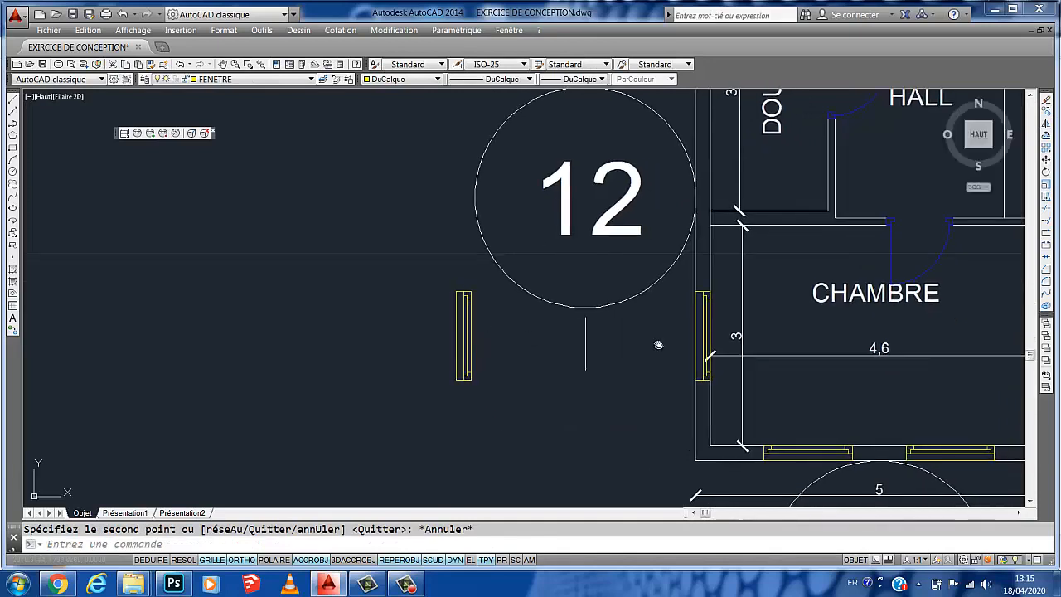
scroll(487, 341, "down", 2)
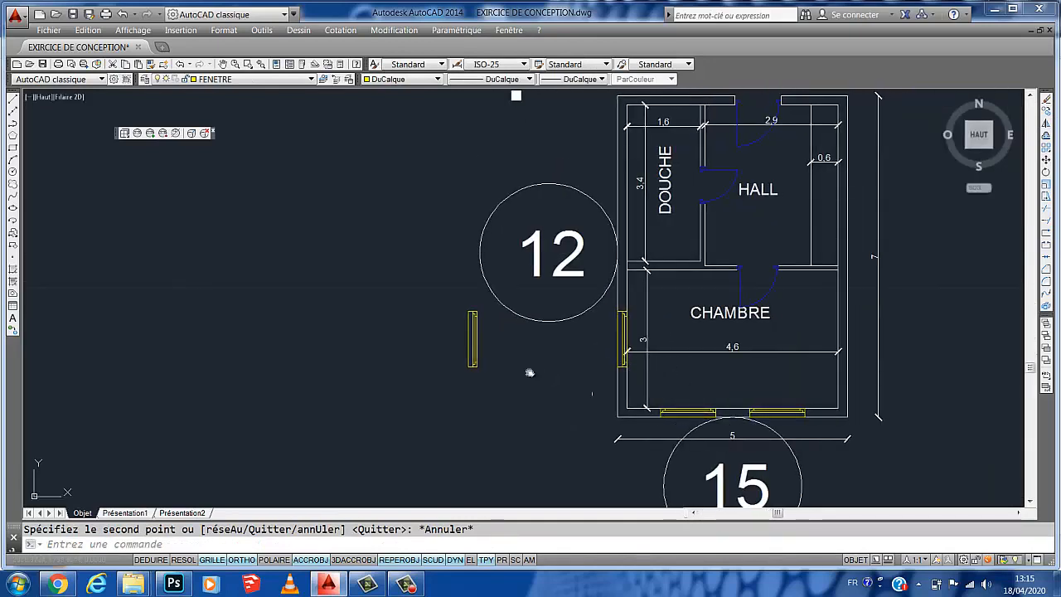
scroll(473, 332, "up", 2)
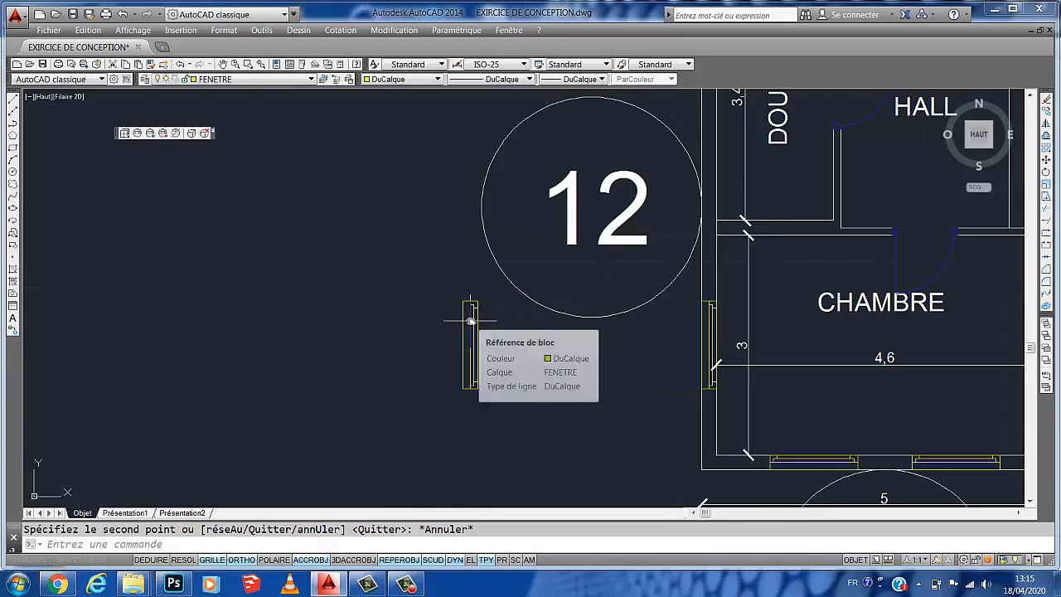
left_click(474, 313)
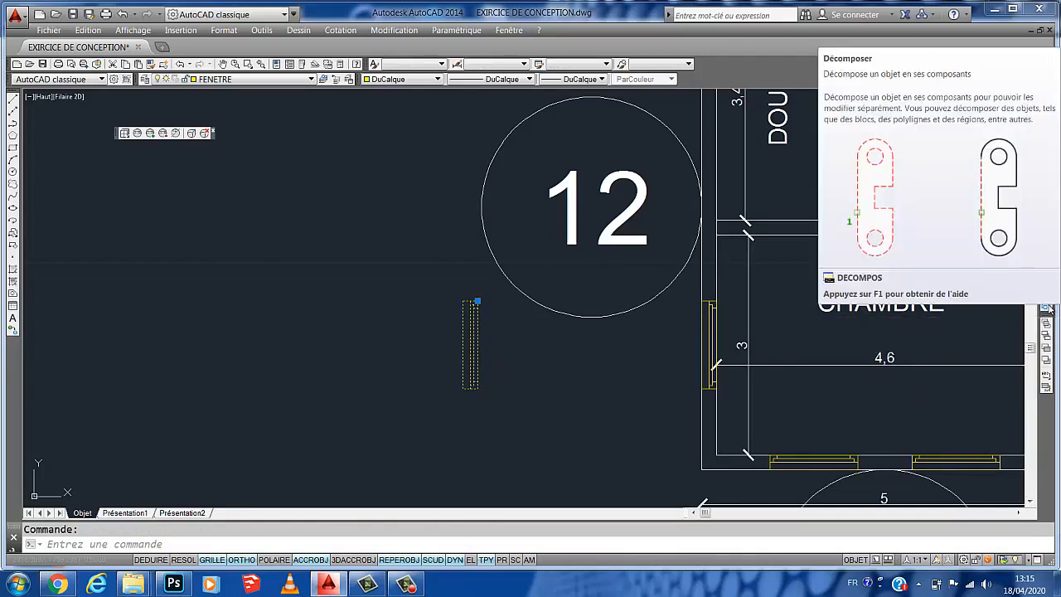
left_click(1046, 306)
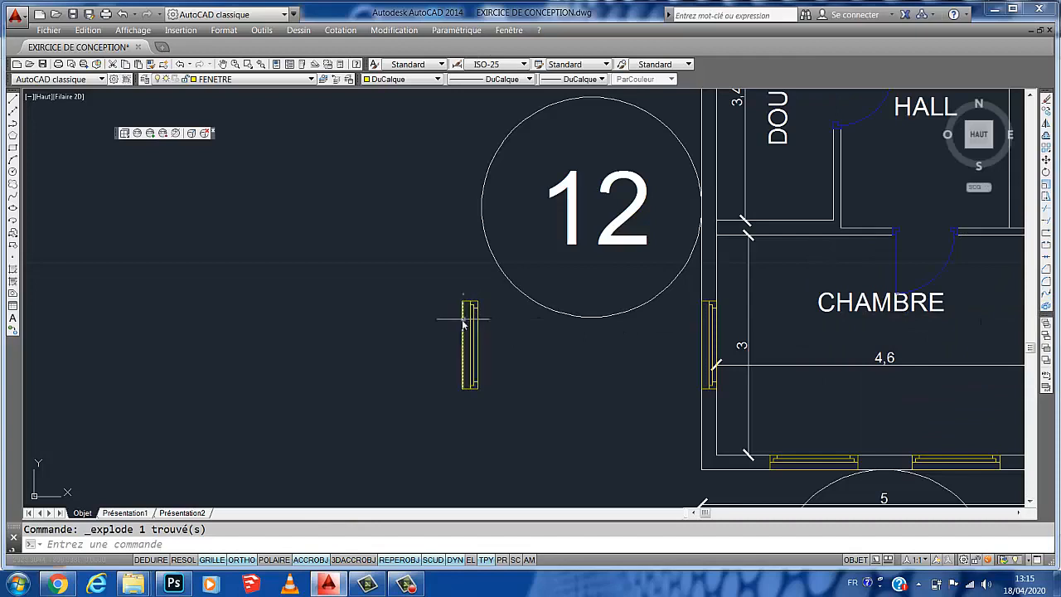
- Shorten the exploded window by stretching its upper end 0.2 downward from the upper-right corner
left_click(1046, 199)
scroll(461, 355, "up", 4)
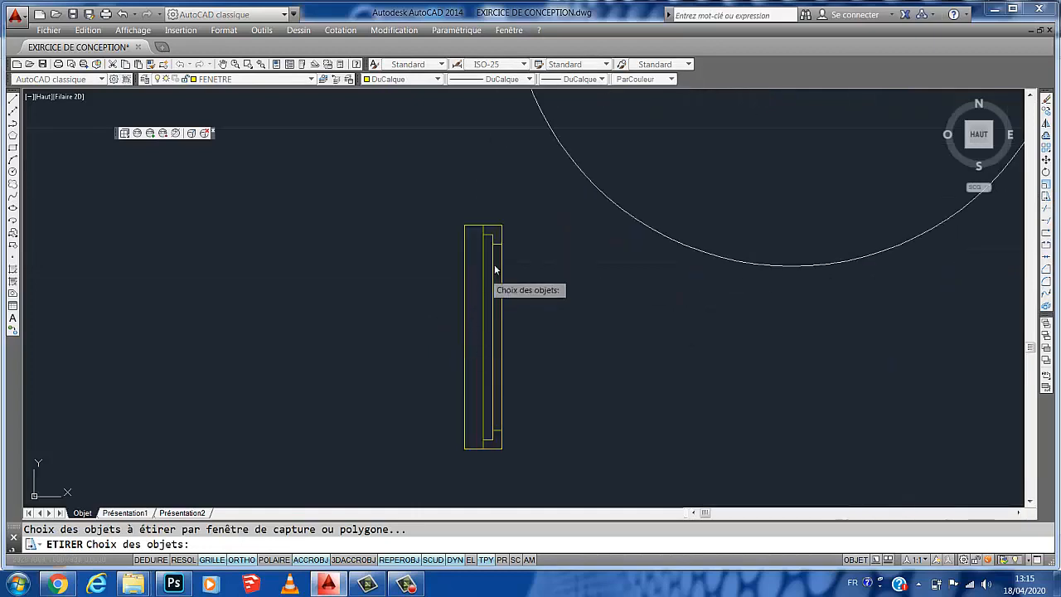
scroll(520, 215, "down", 2)
left_click(531, 211)
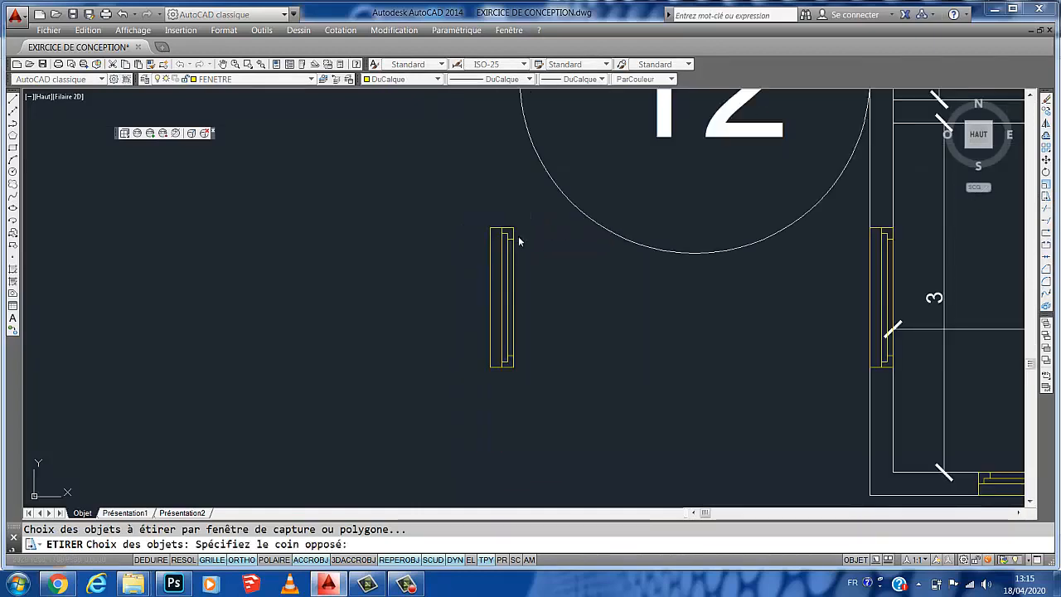
left_click(472, 272)
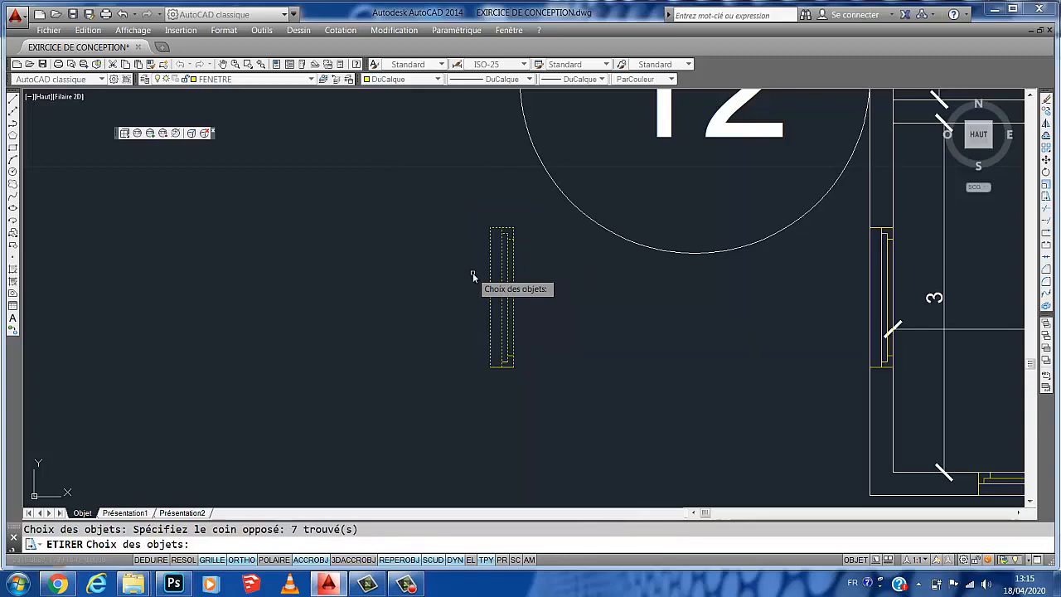
key("Return")
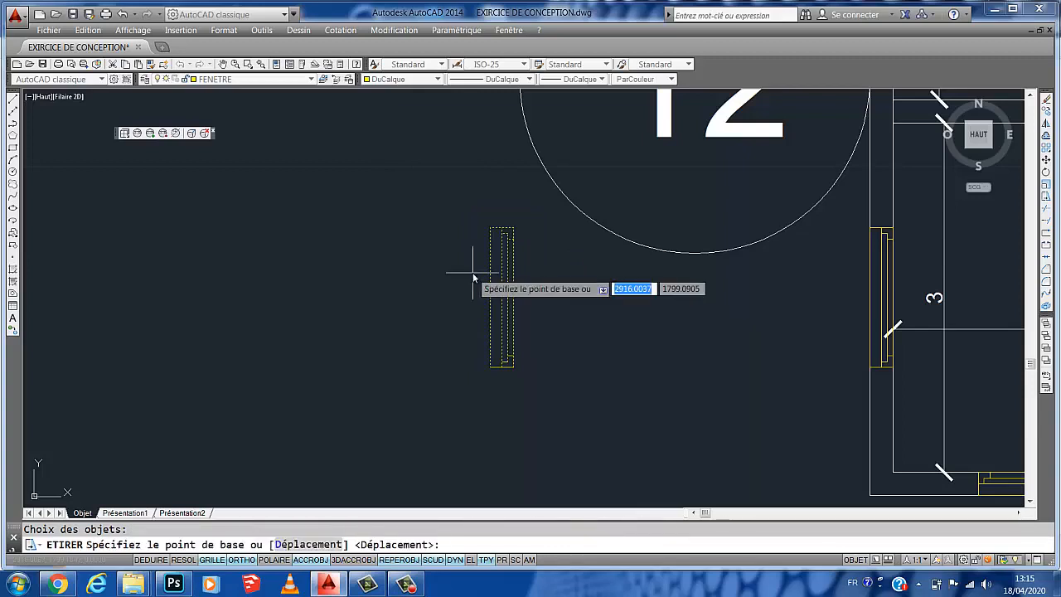
left_click(514, 228)
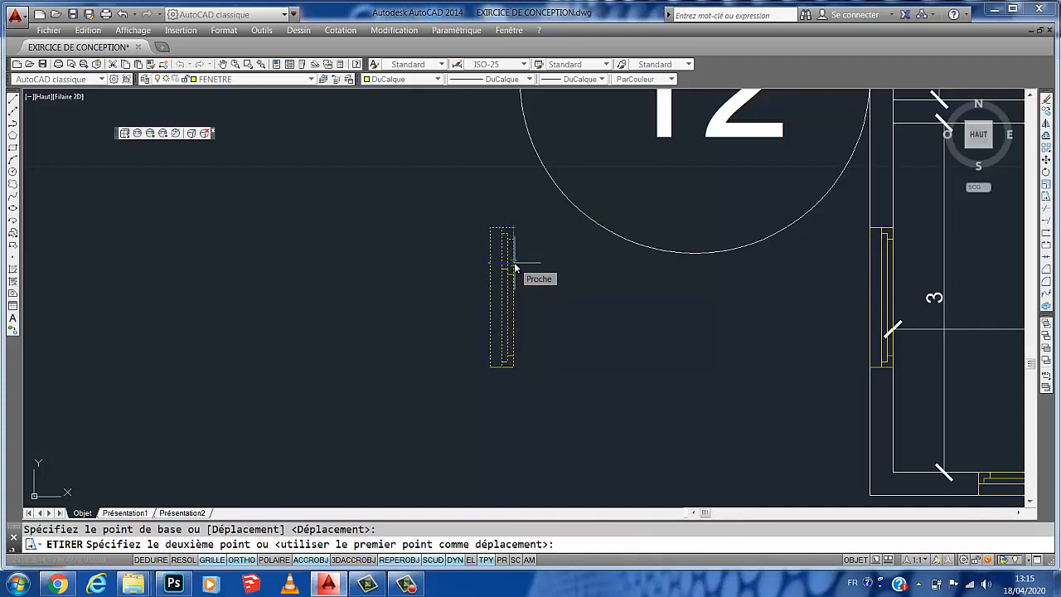
type("2")
key("Return")
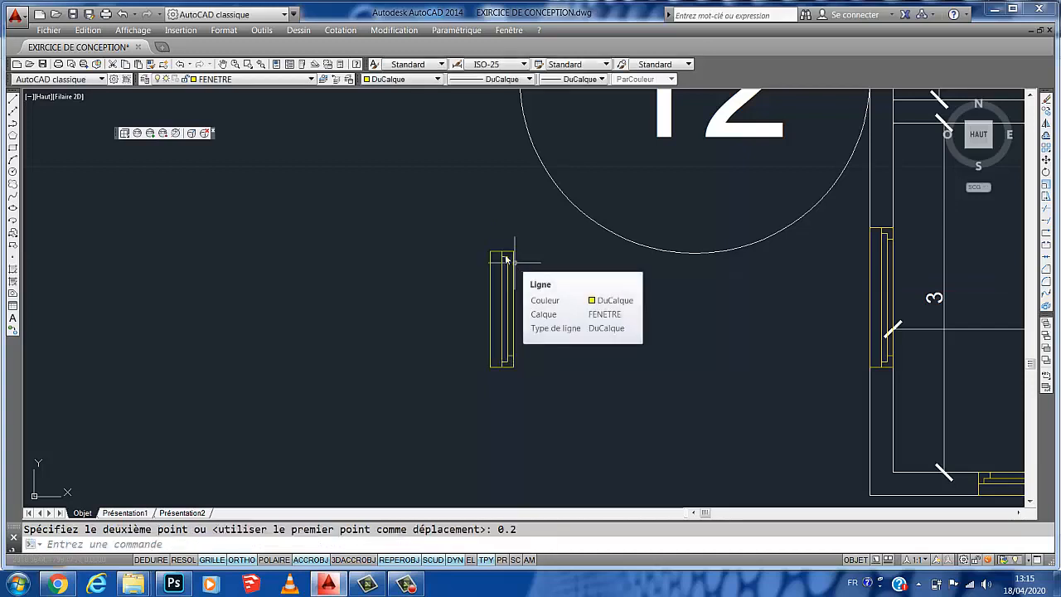
- Add a vertical linear dimension along the left side of the shortened window
left_click(339, 30)
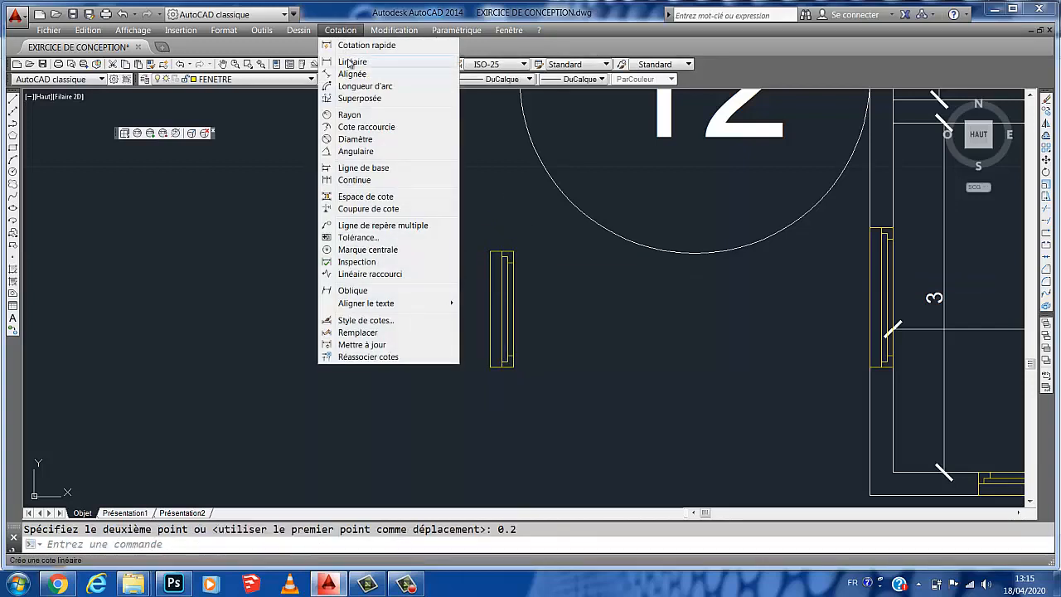
left_click(349, 62)
left_click(489, 251)
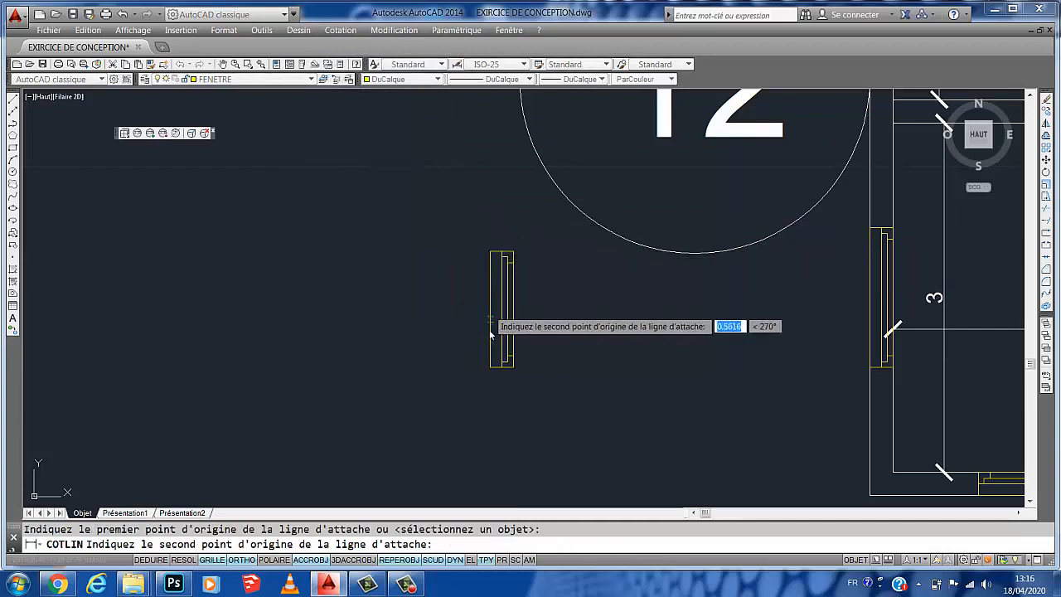
left_click(490, 365)
left_click(447, 367)
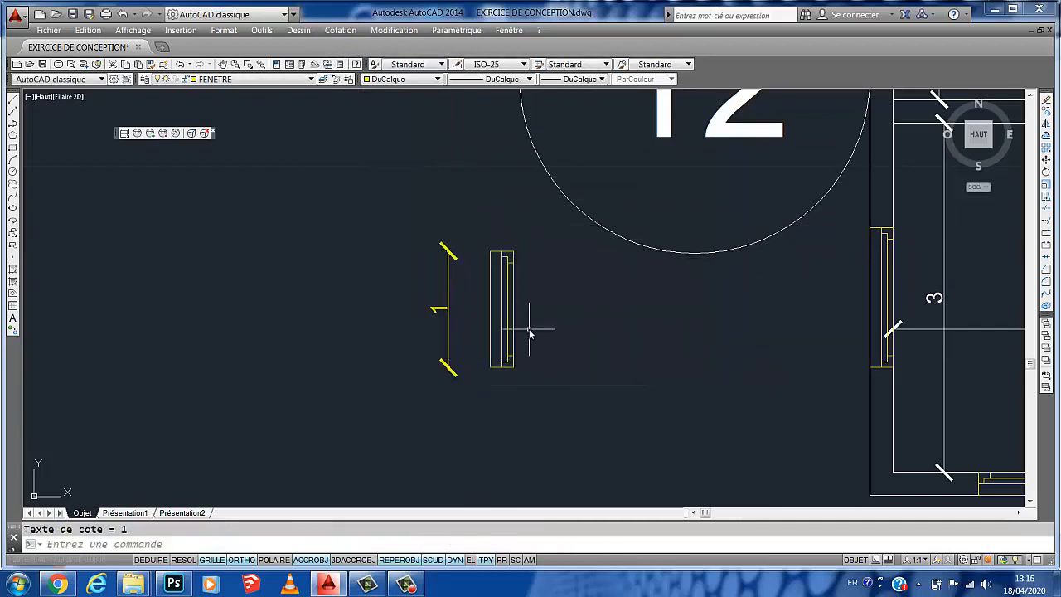
- Start a block definition named "FENETRE DE 1M." containing the shortened window and its dimension
scroll(529, 332, "down", 5)
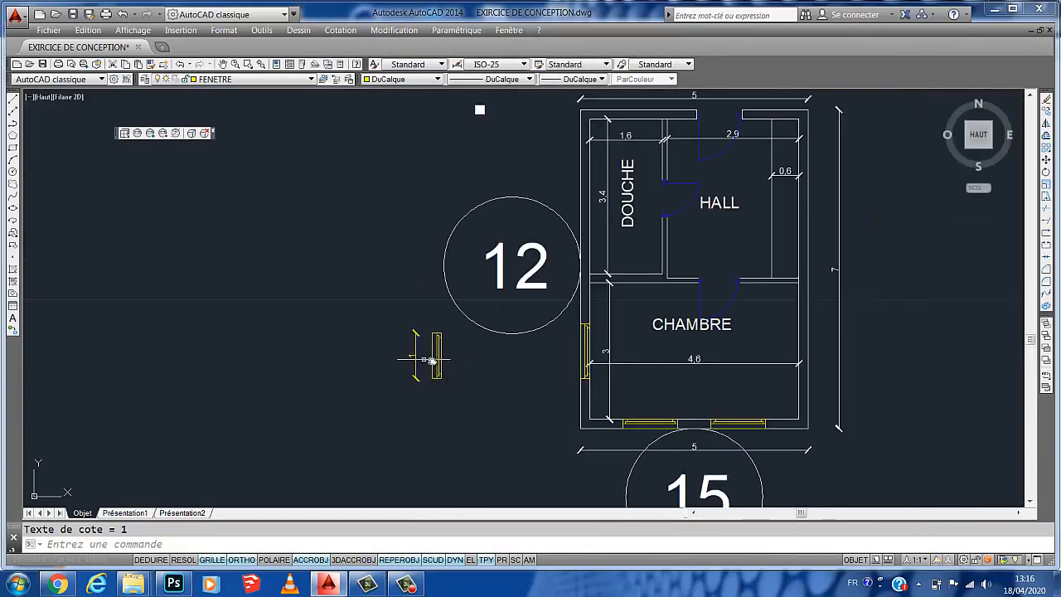
left_click(13, 245)
type("FENETRE DE")
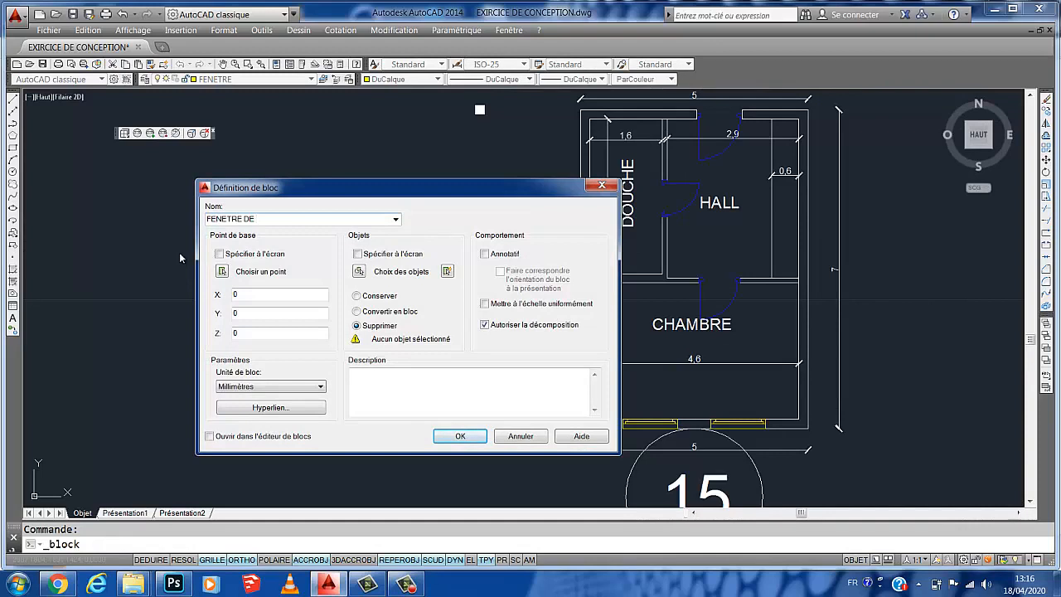
type(" 1M")
left_click(359, 272)
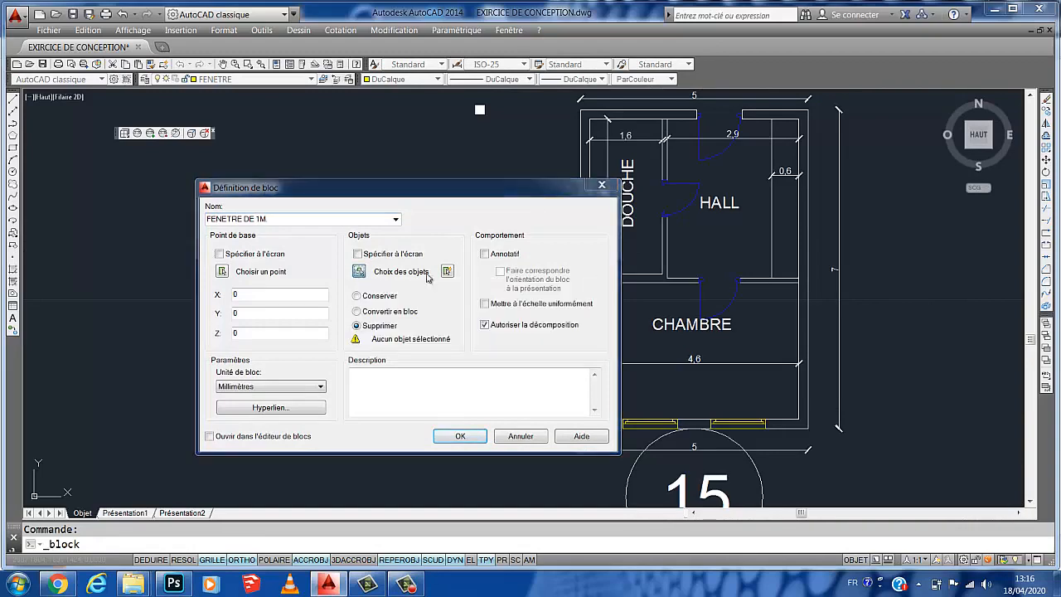
left_click(447, 327)
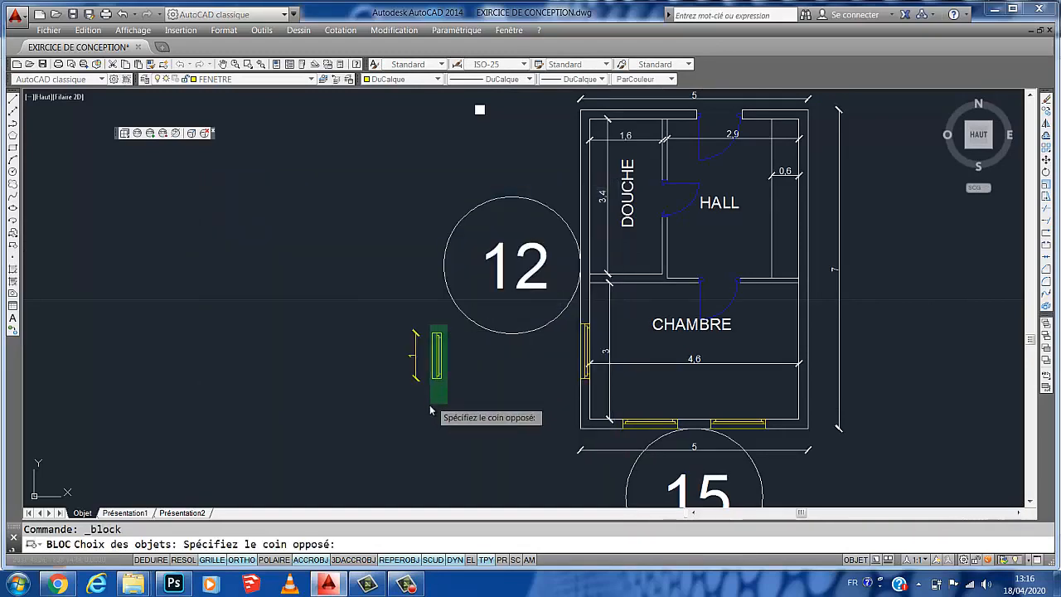
left_click(429, 405)
key("Return")
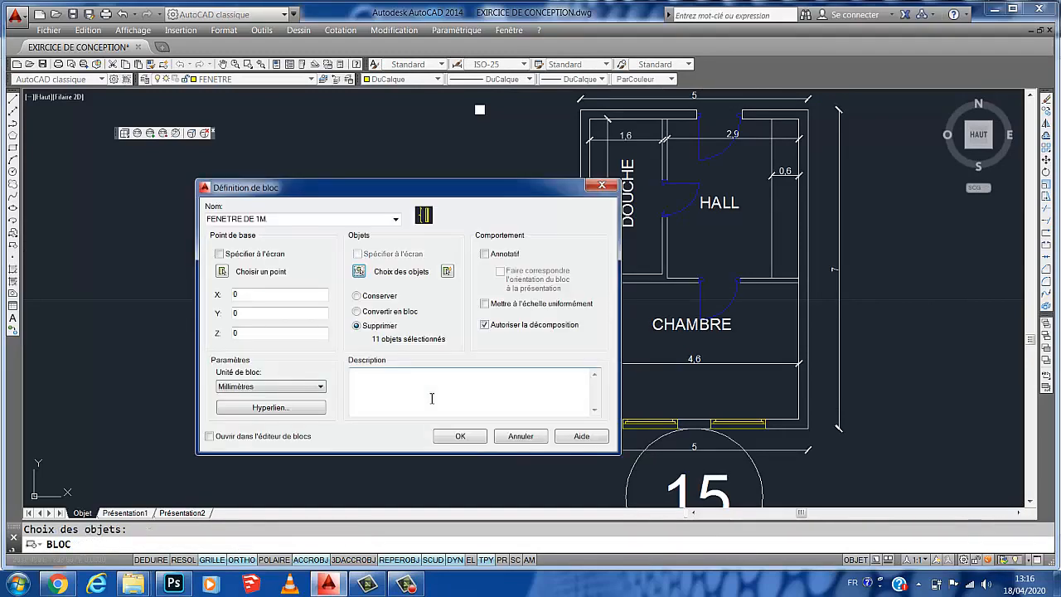
- Set the block's base point at the window's upper-right corner and create the block
left_click(222, 272)
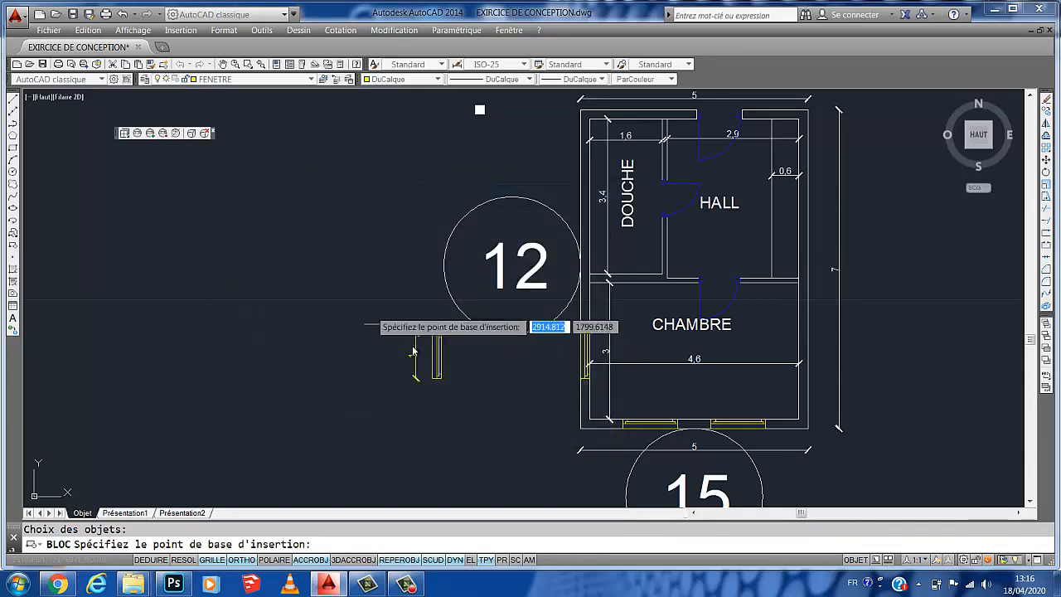
scroll(397, 332, "up", 2)
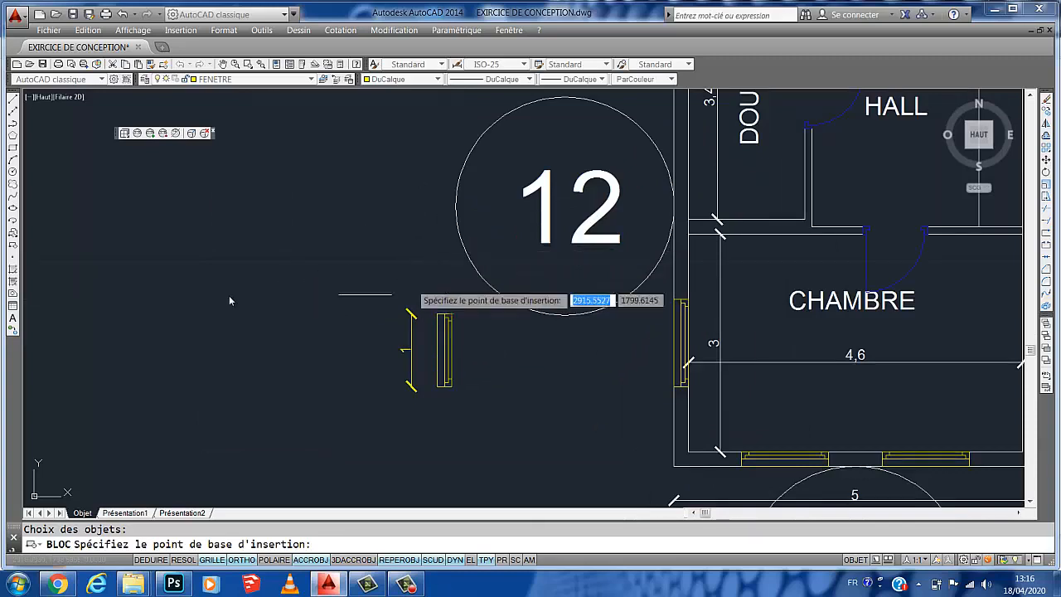
scroll(465, 334, "up", 4)
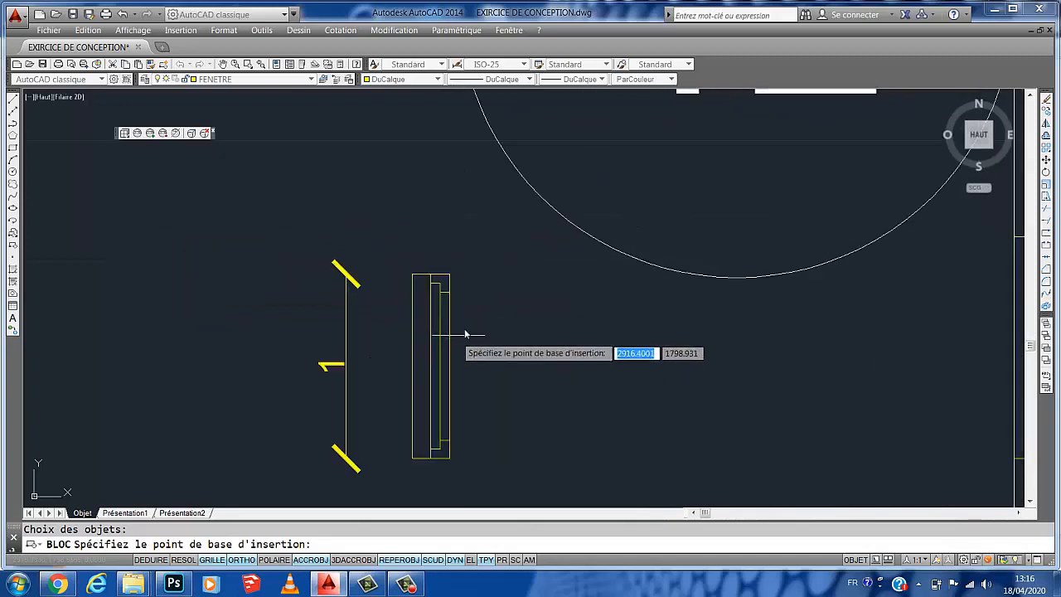
left_click(449, 276)
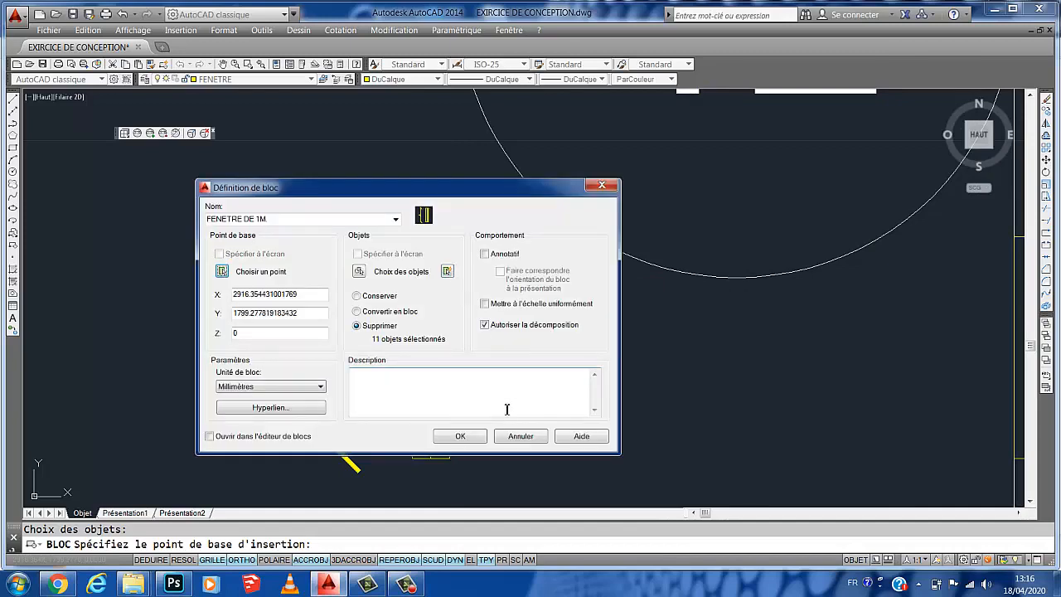
left_click(479, 439)
- Insert the block "FENETRE DE 1M." at the DOUCHE's upper-left inner corner so it sits inside the left wall
scroll(504, 387, "down", 6)
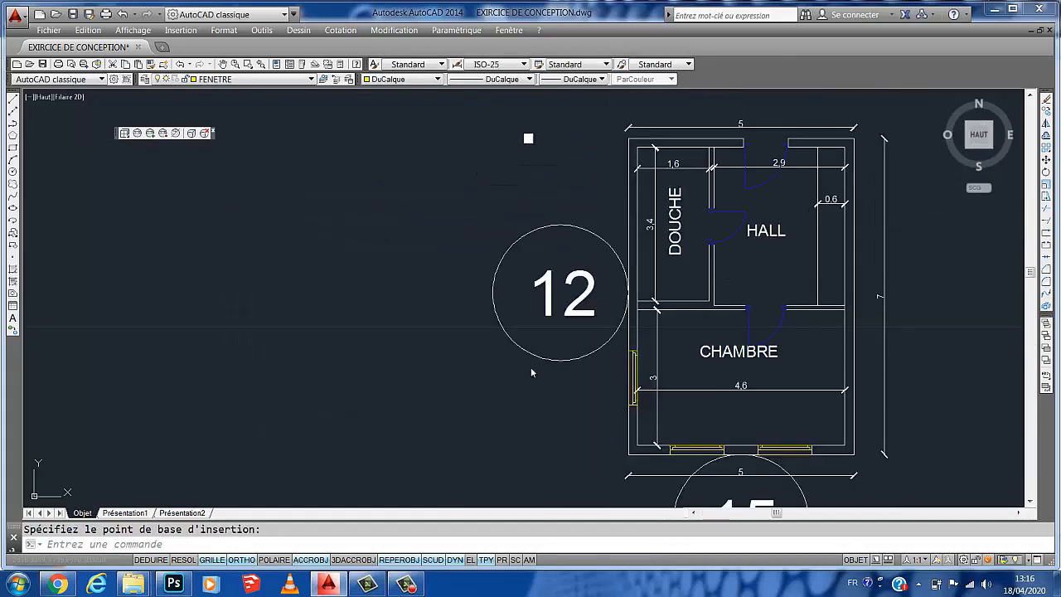
middle_click_drag(583, 321, 508, 384)
scroll(563, 245, "up", 2)
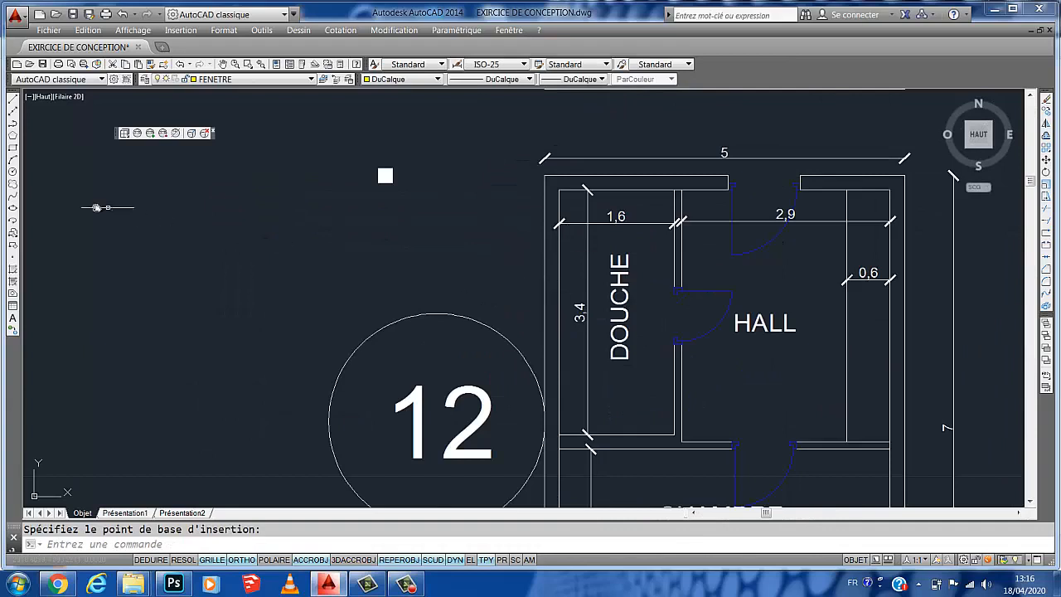
left_click(13, 235)
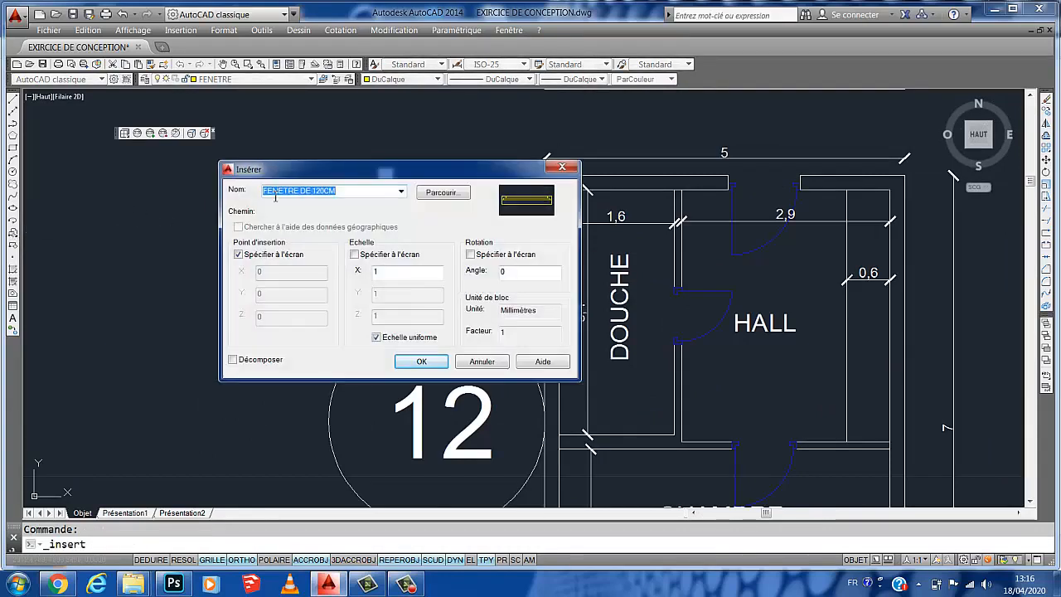
left_click(399, 193)
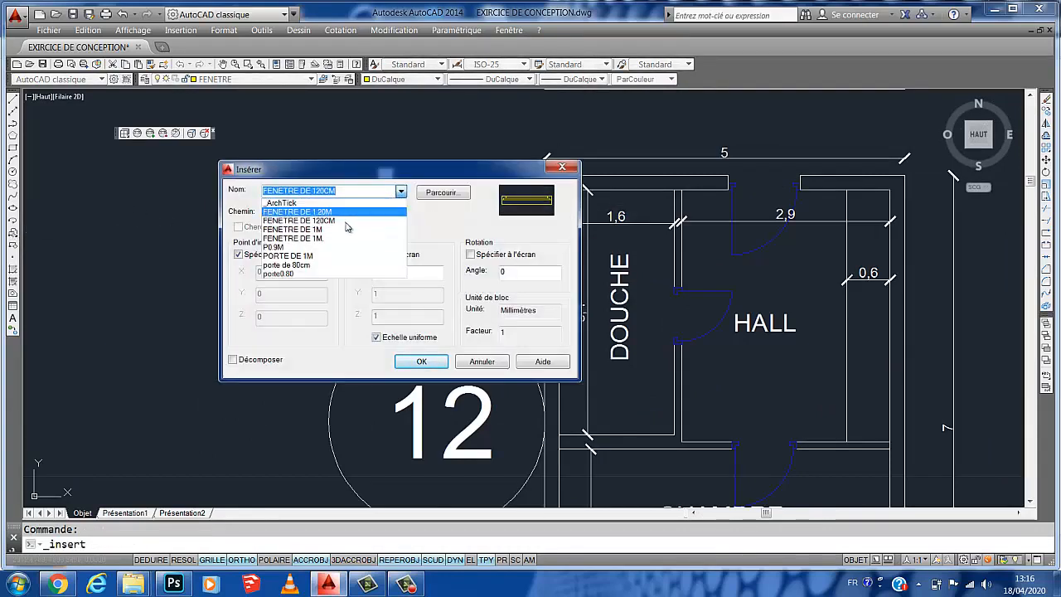
left_click(336, 239)
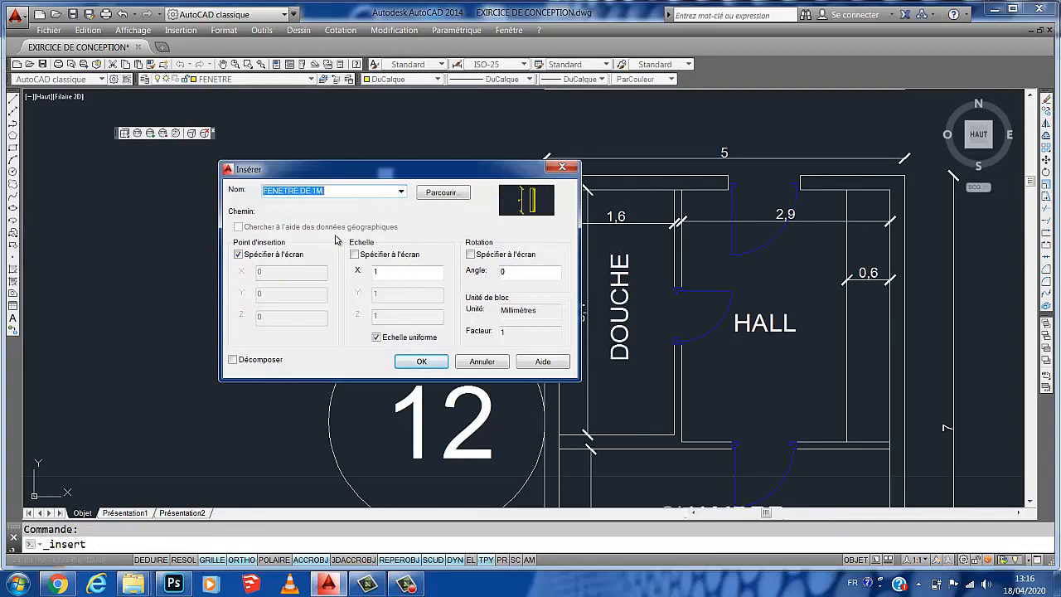
left_click(421, 361)
scroll(557, 222, "up", 4)
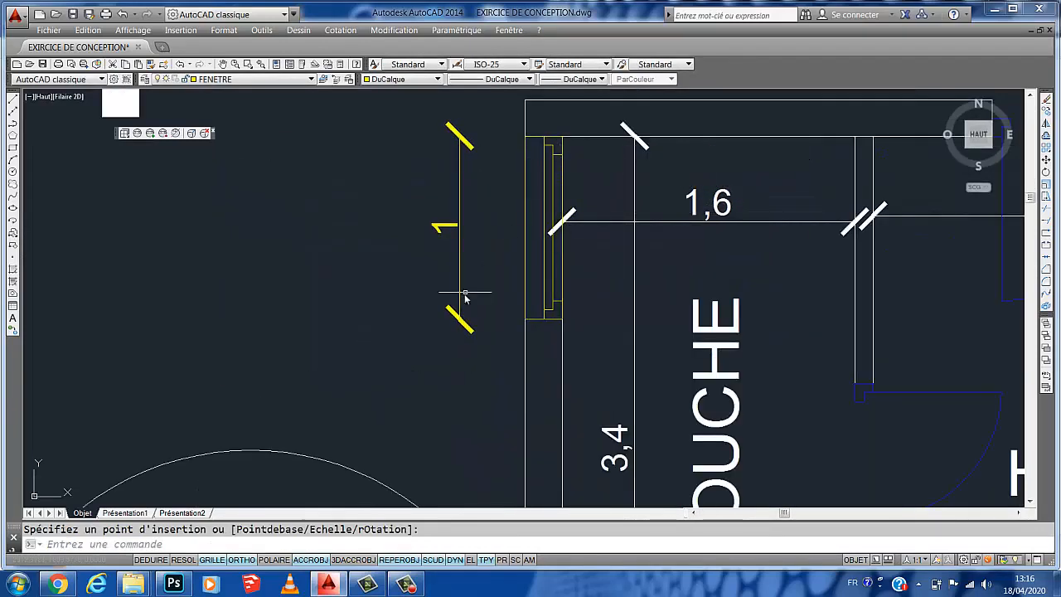
scroll(514, 232, "down", 5)
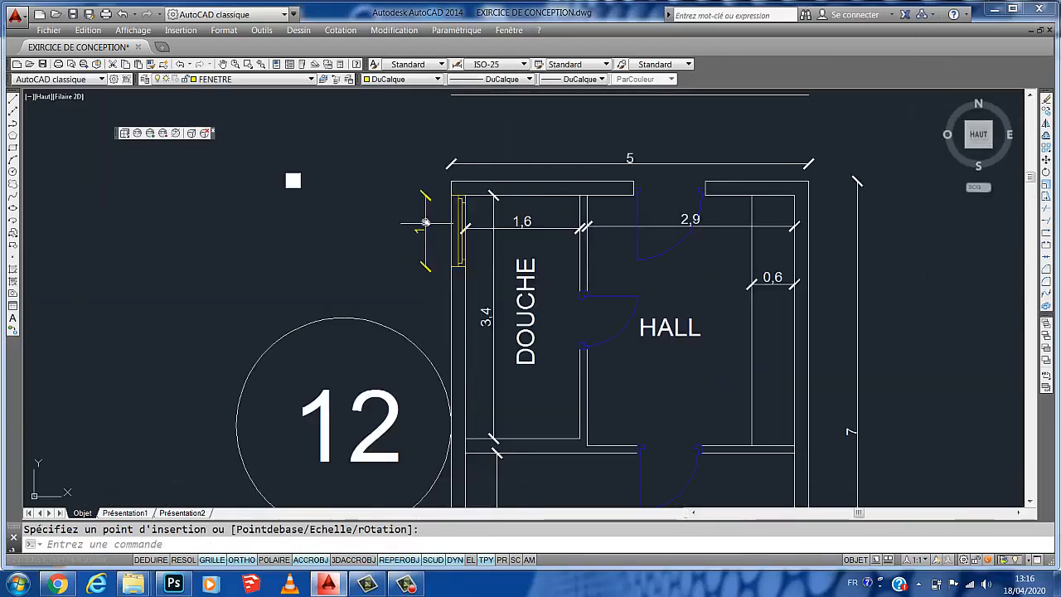
- Move the 1 m window block 1.2 straight down along the DOUCHE's outer wall, using its lower inner corner as base point
left_click(459, 266)
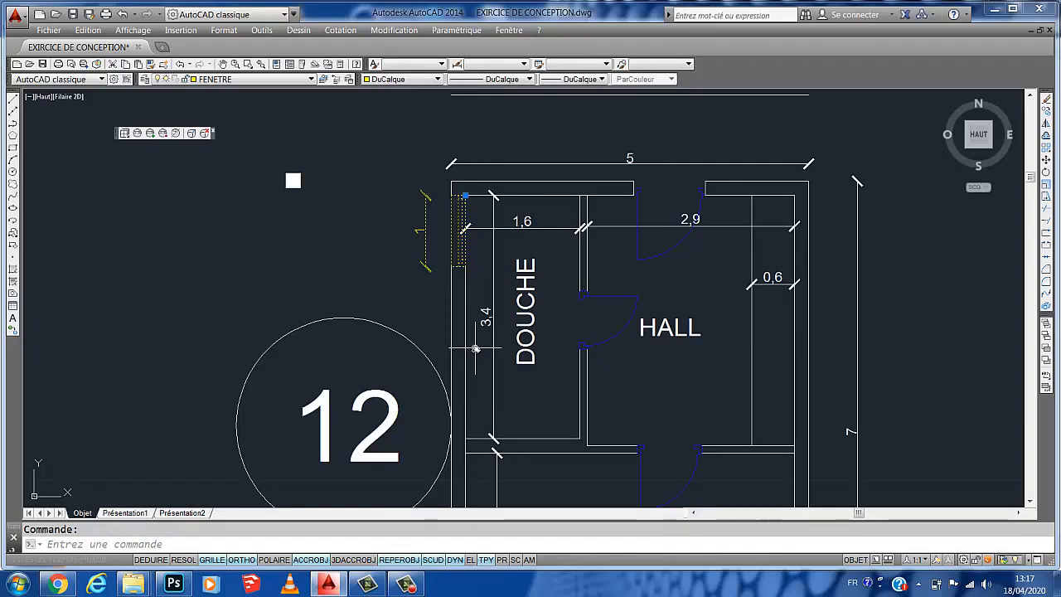
left_click(1046, 160)
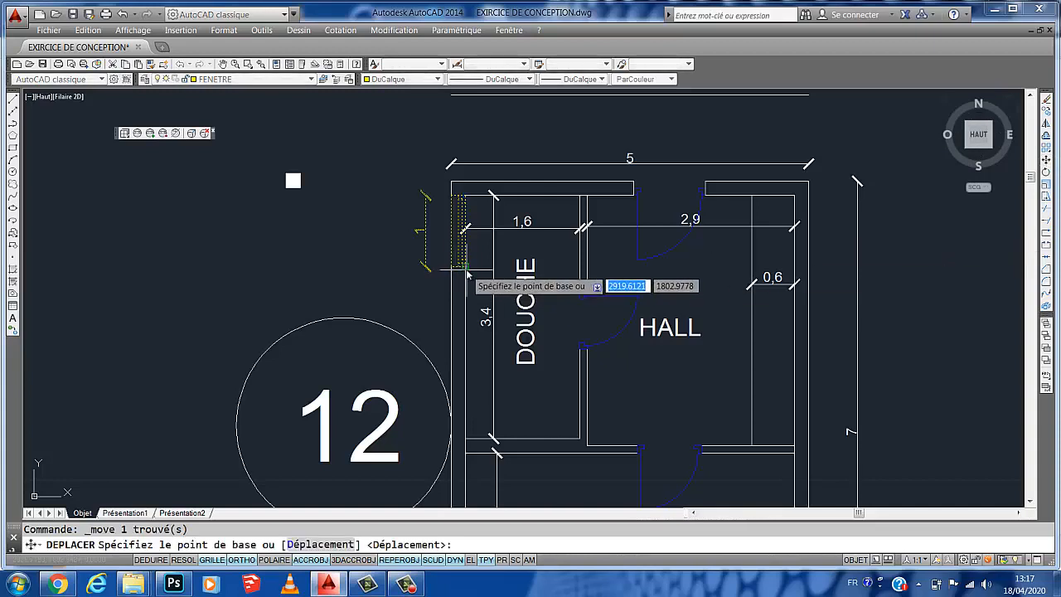
left_click(466, 271)
type("1.2")
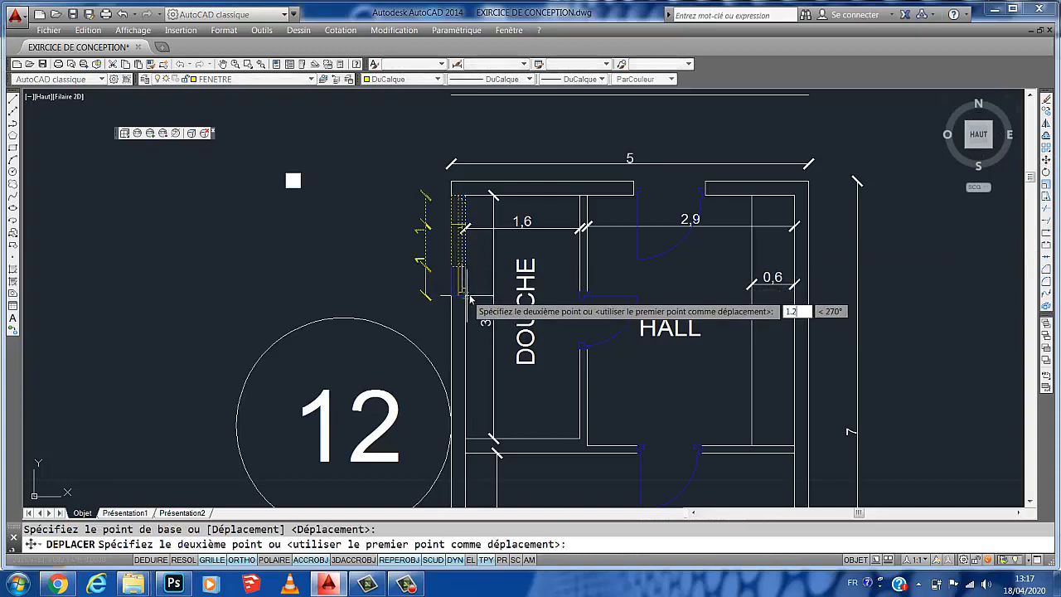
key("Return")
scroll(463, 208, "down", 6)
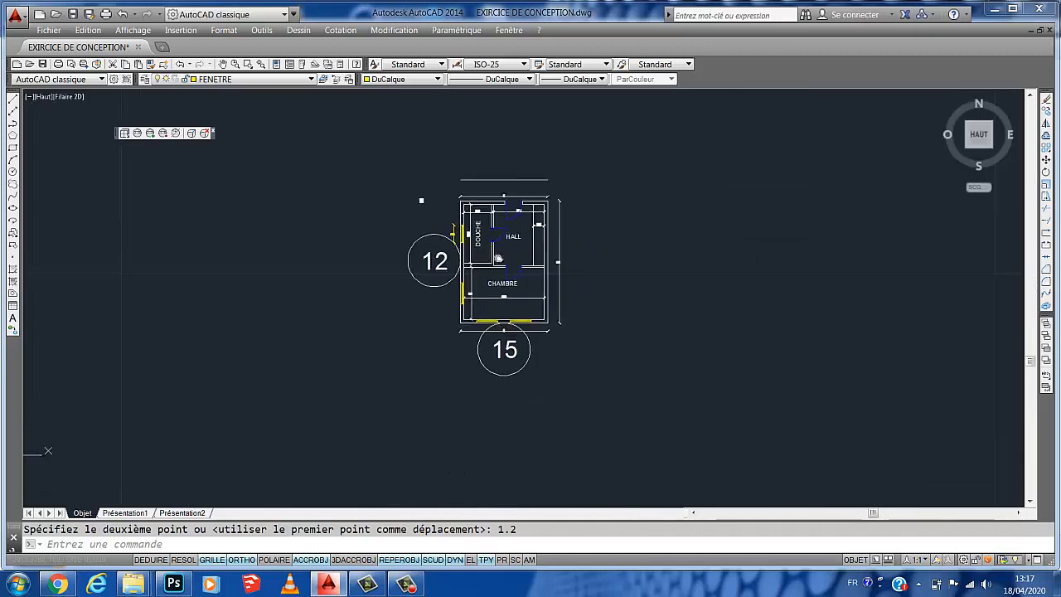
- Open the block "FENETRE DE 1M." placed in the DOUCHE wall in the block editor
scroll(498, 259, "up", 4)
left_click(421, 196)
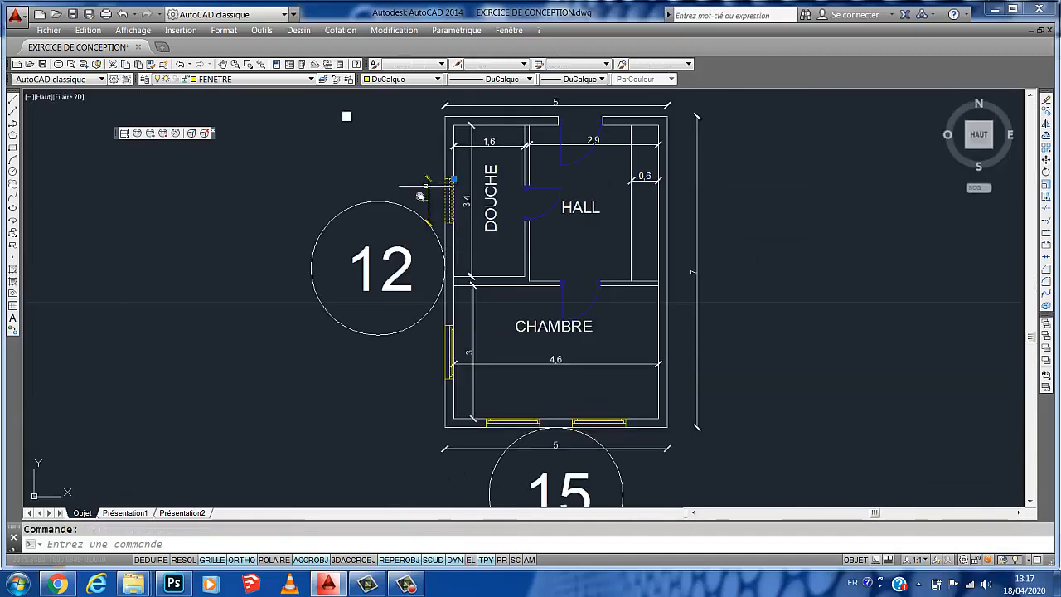
key("Escape")
scroll(439, 195, "up", 3)
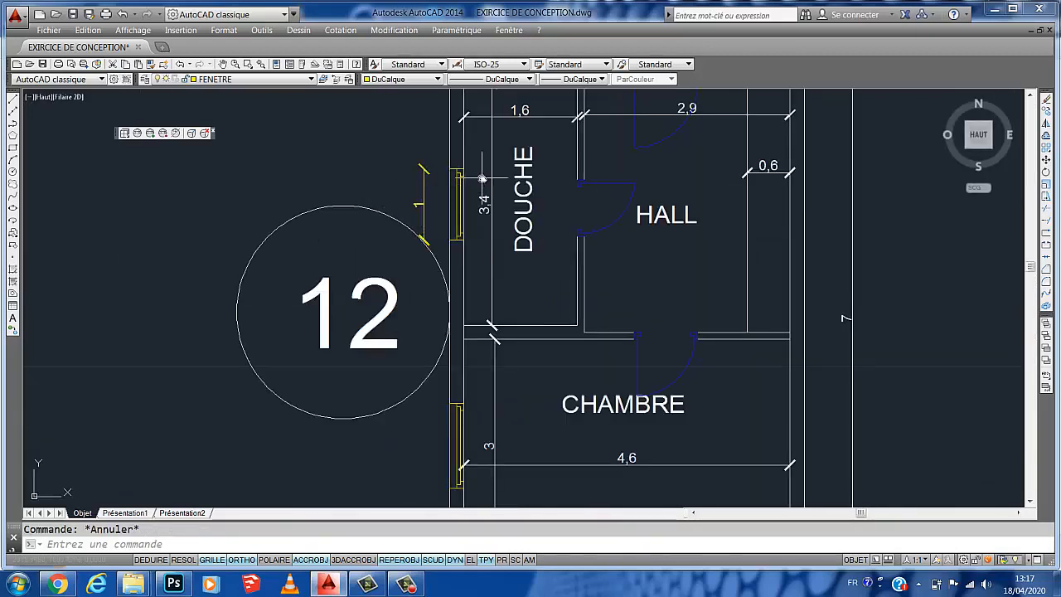
scroll(414, 235, "down", 2)
scroll(409, 237, "up", 2)
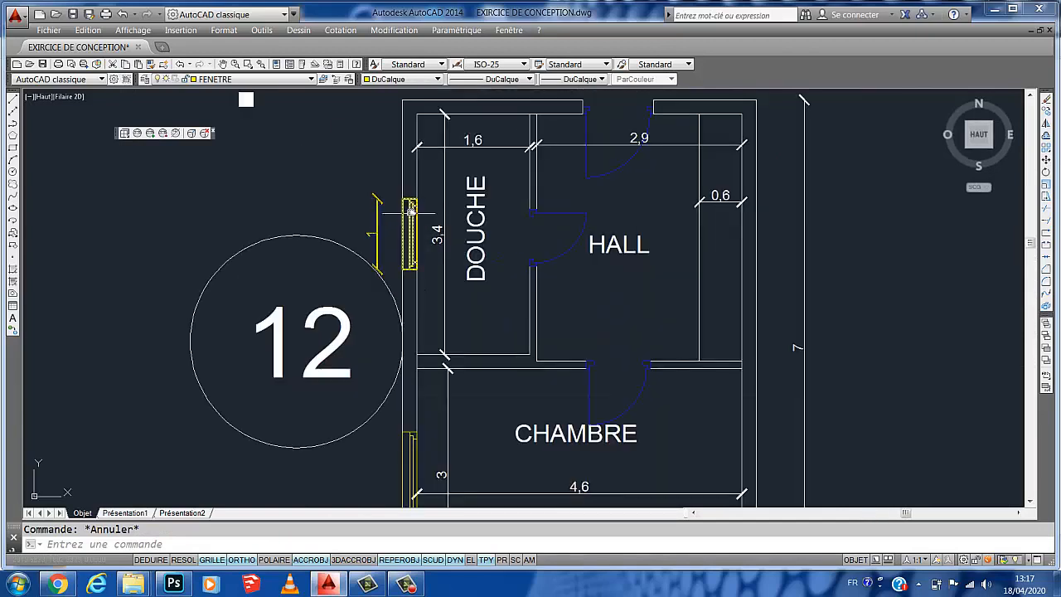
double_click(411, 201)
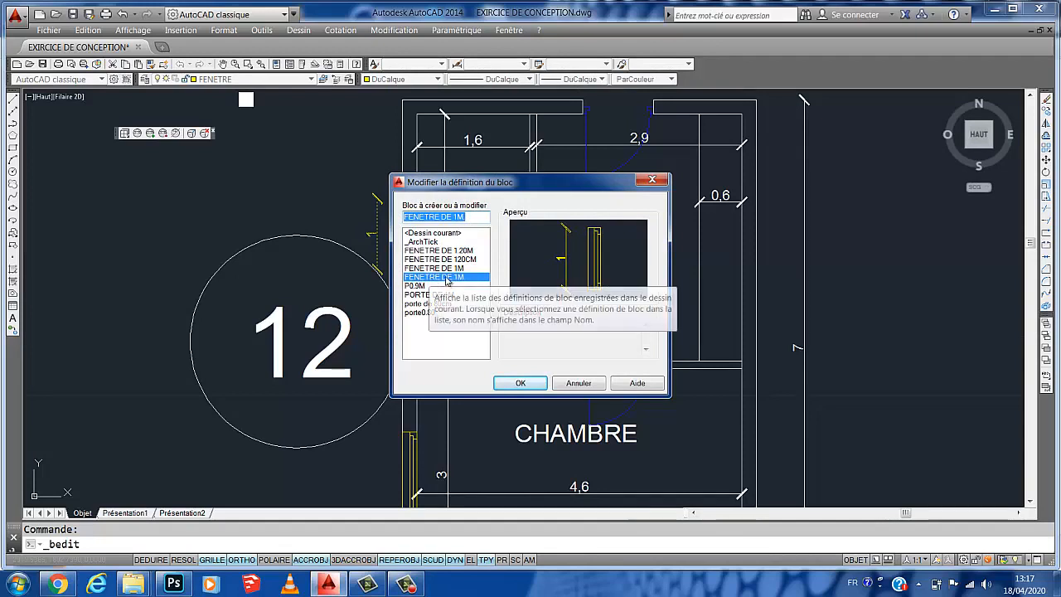
left_click(522, 382)
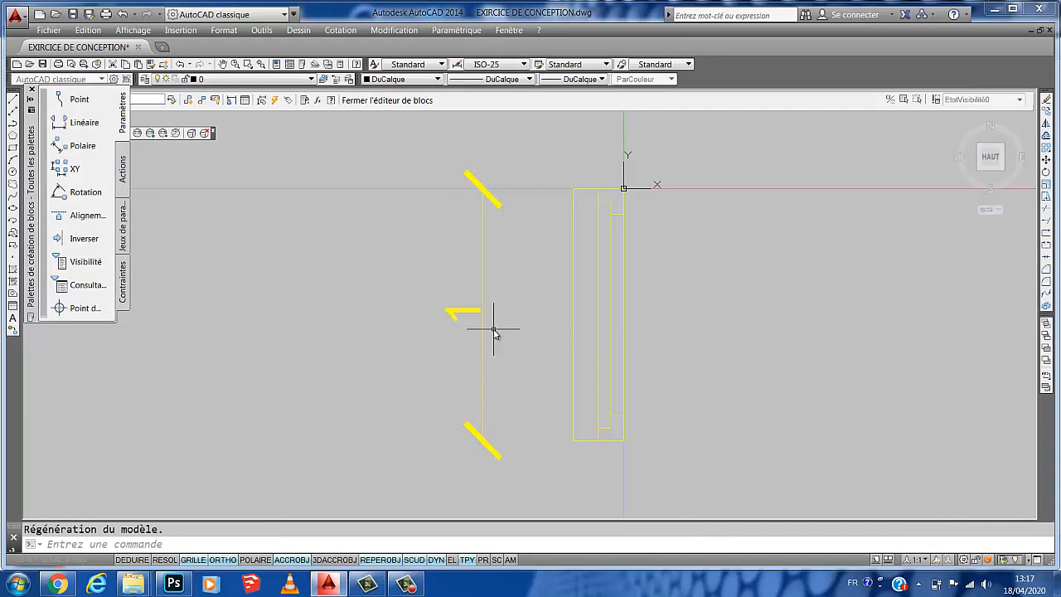
- Delete the vertical dimension from the window block and close the block editor, saving the changes to "FENETRE DE 1M."
left_click(571, 250)
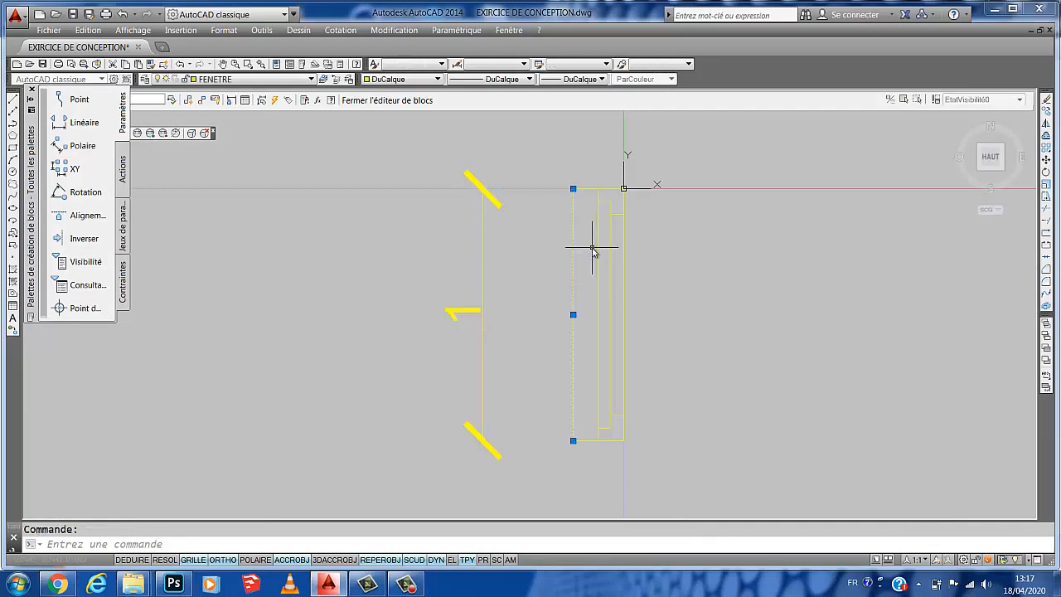
left_click(597, 249)
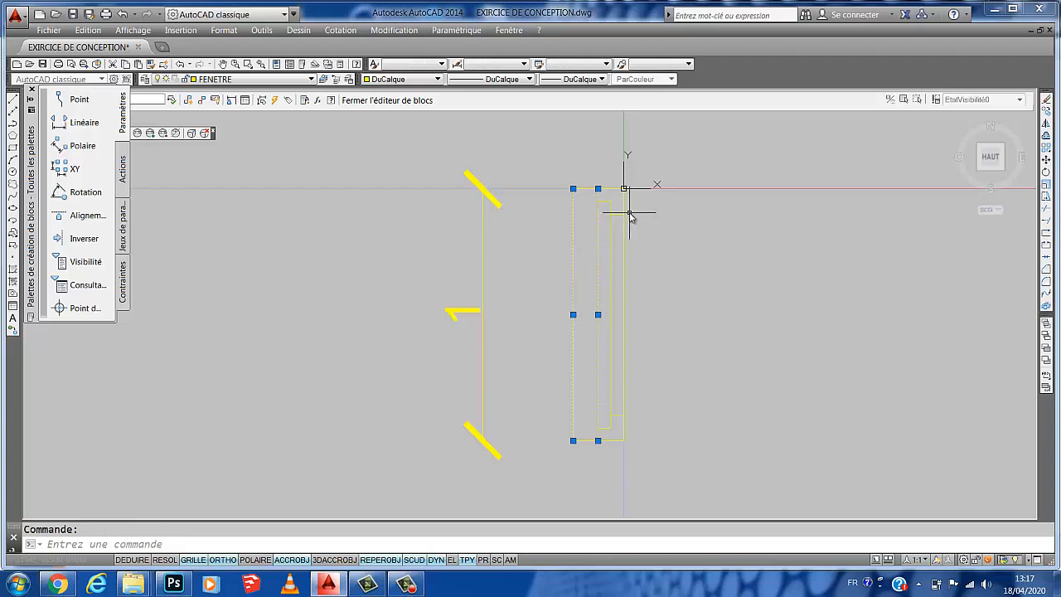
key("Escape")
left_click(483, 199)
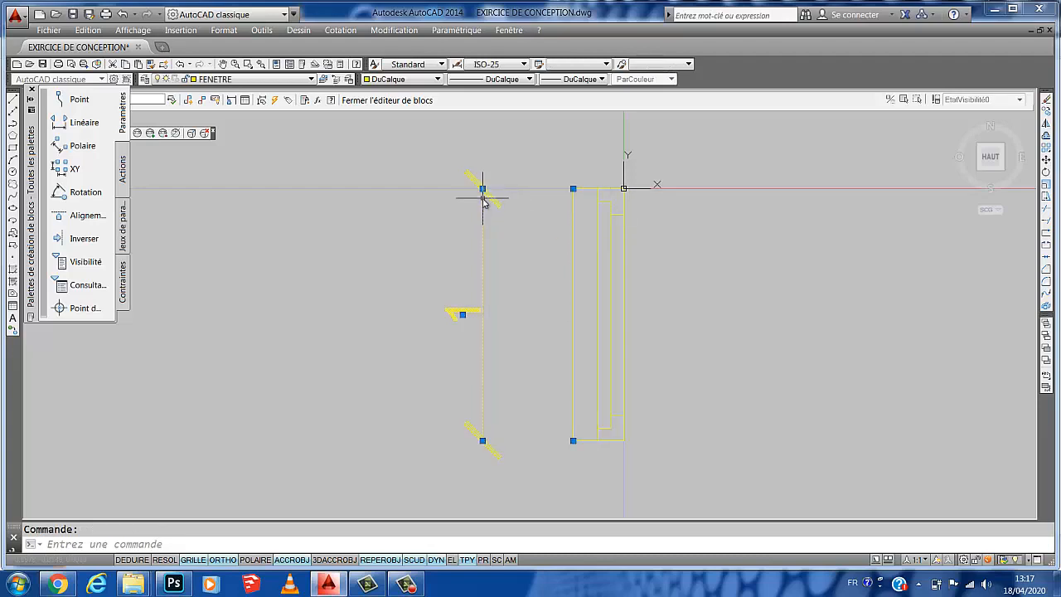
key("Delete")
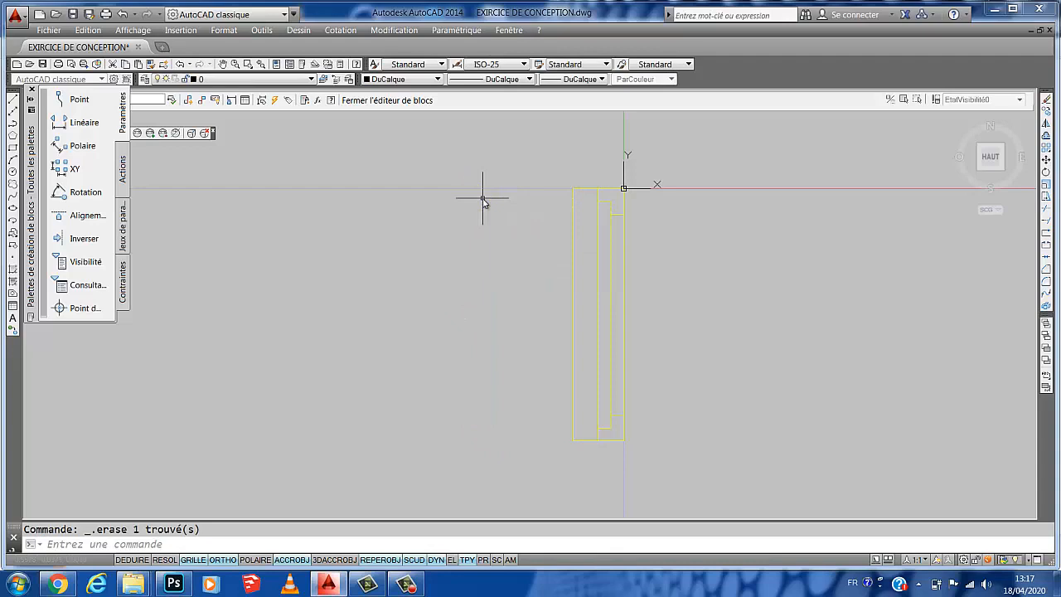
left_click(409, 102)
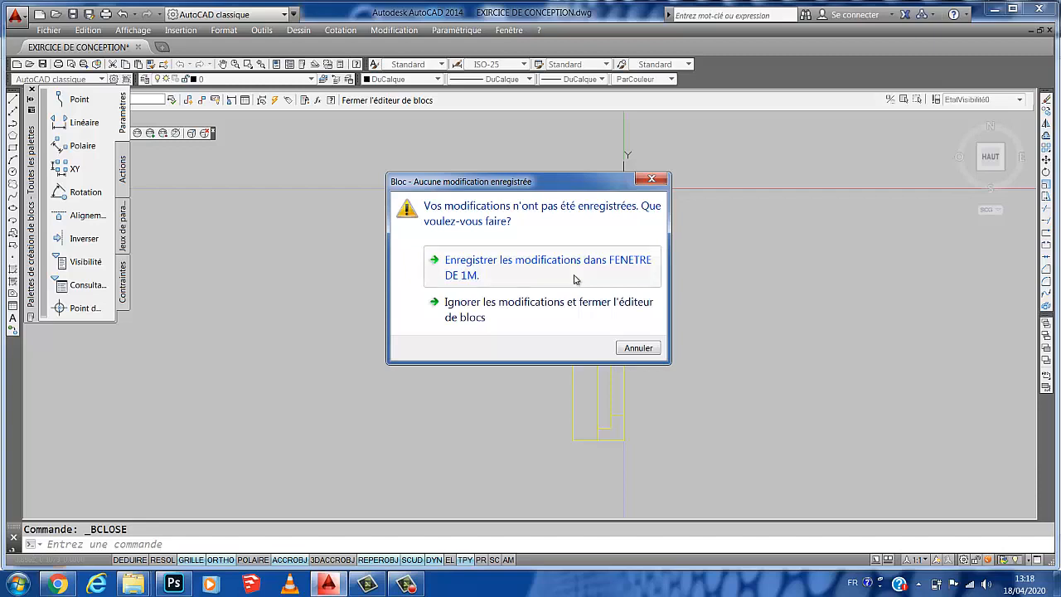
left_click(575, 278)
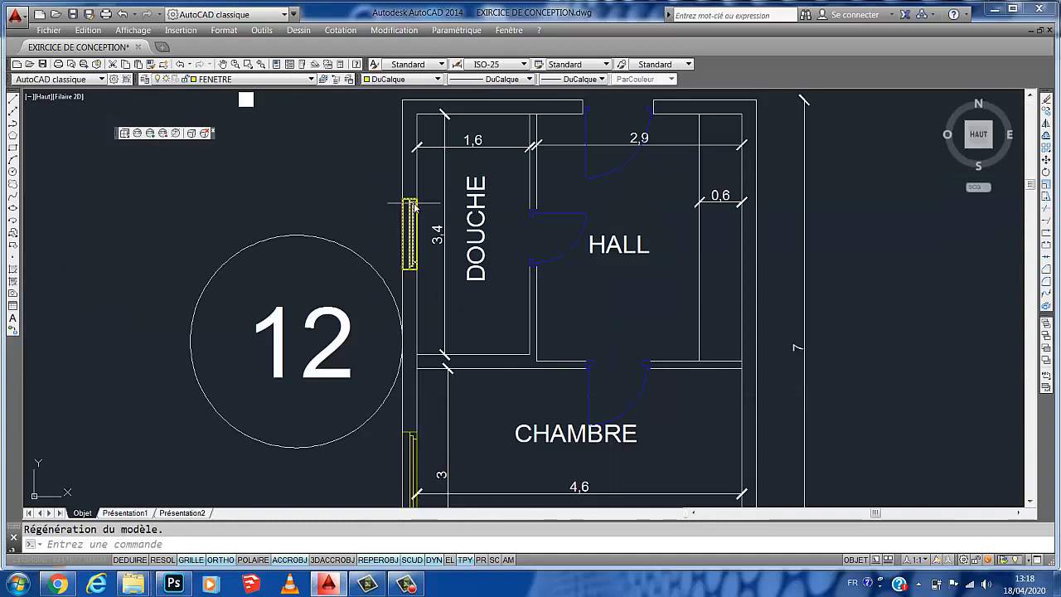
scroll(414, 208, "down", 3)
scroll(417, 203, "up", 2)
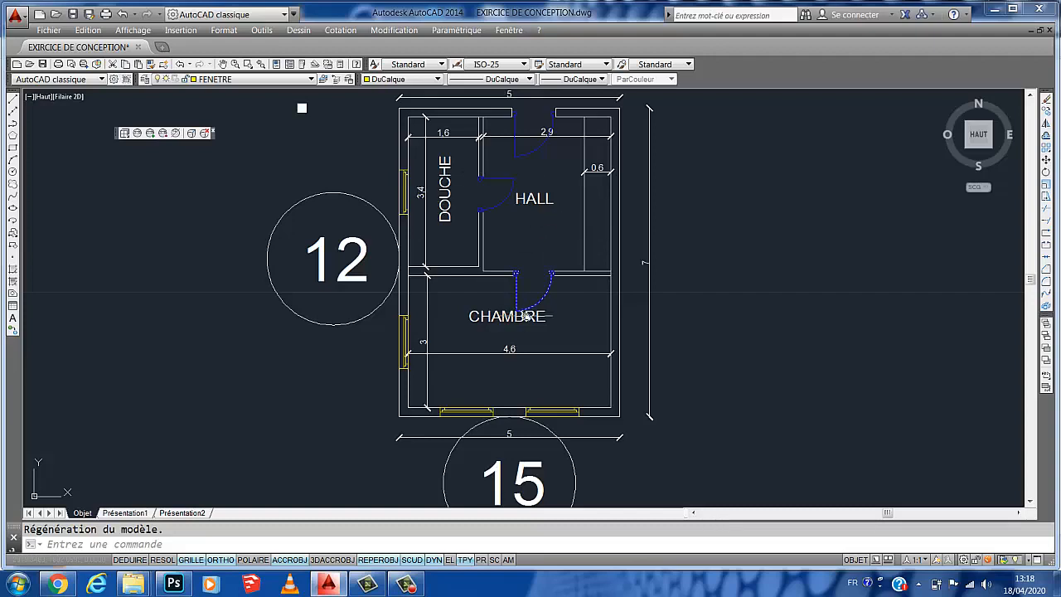
middle_click_drag(527, 316, 518, 309)
left_click(406, 584)
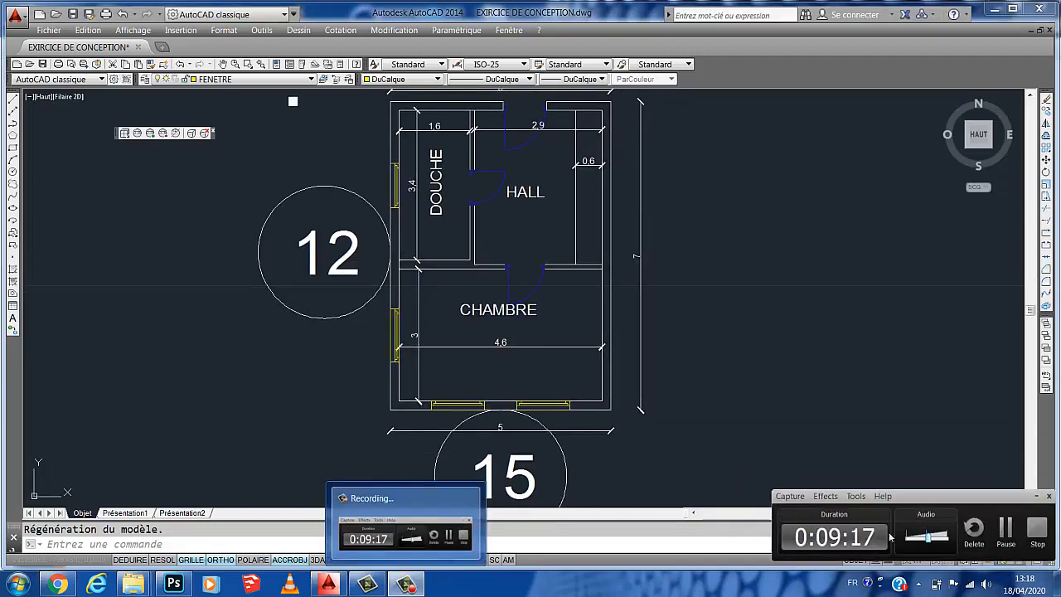